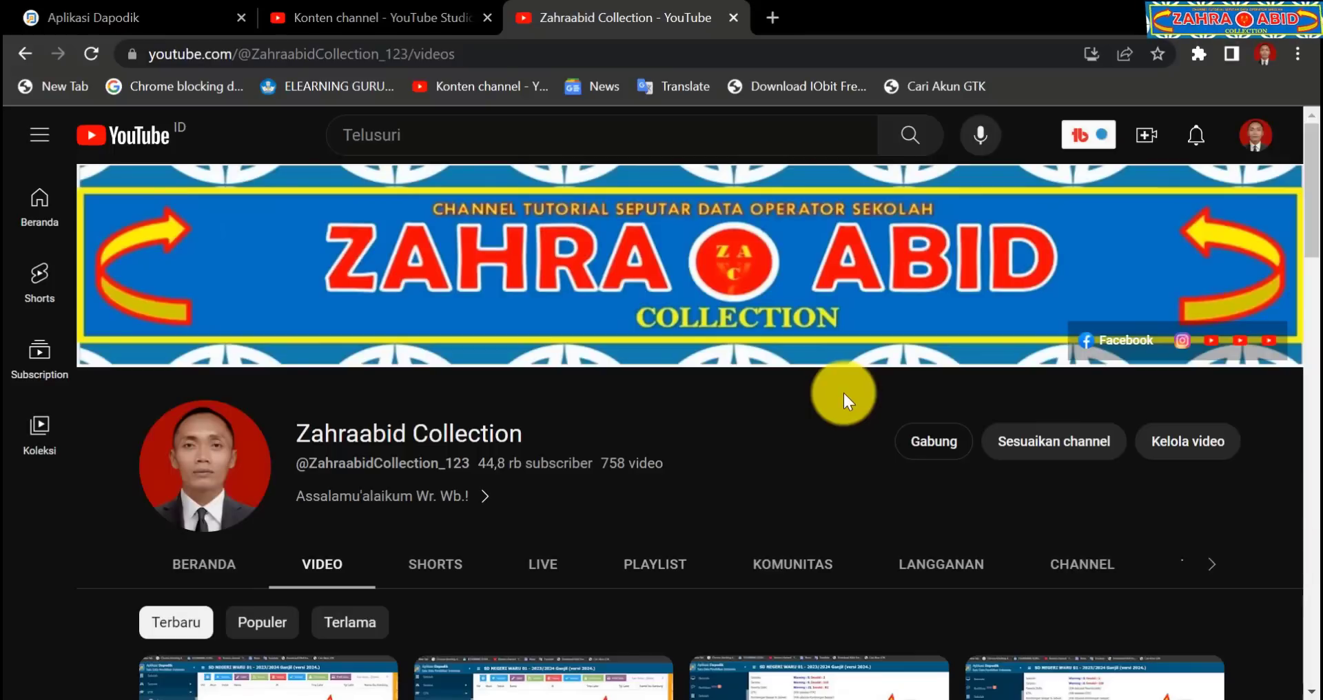
scroll(843, 393, down, 2)
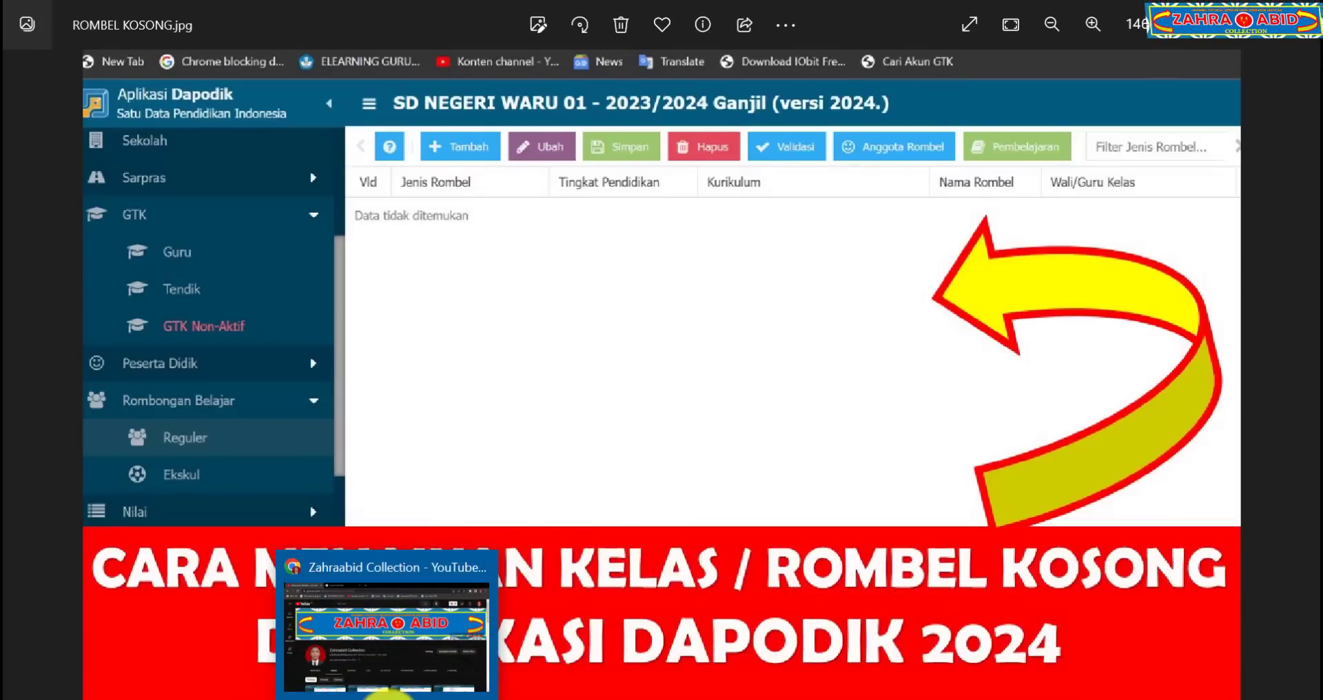
click(389, 694)
scroll(467, 561, down, 3)
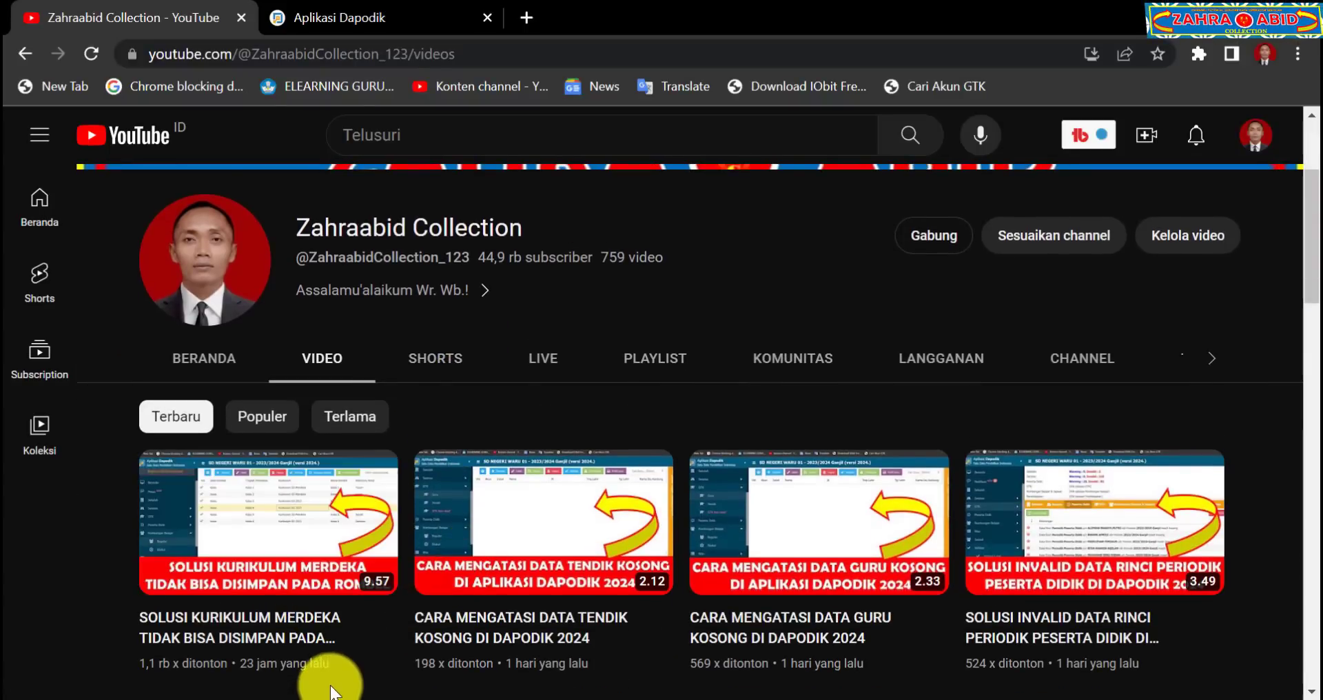
mouse_move(352, 665)
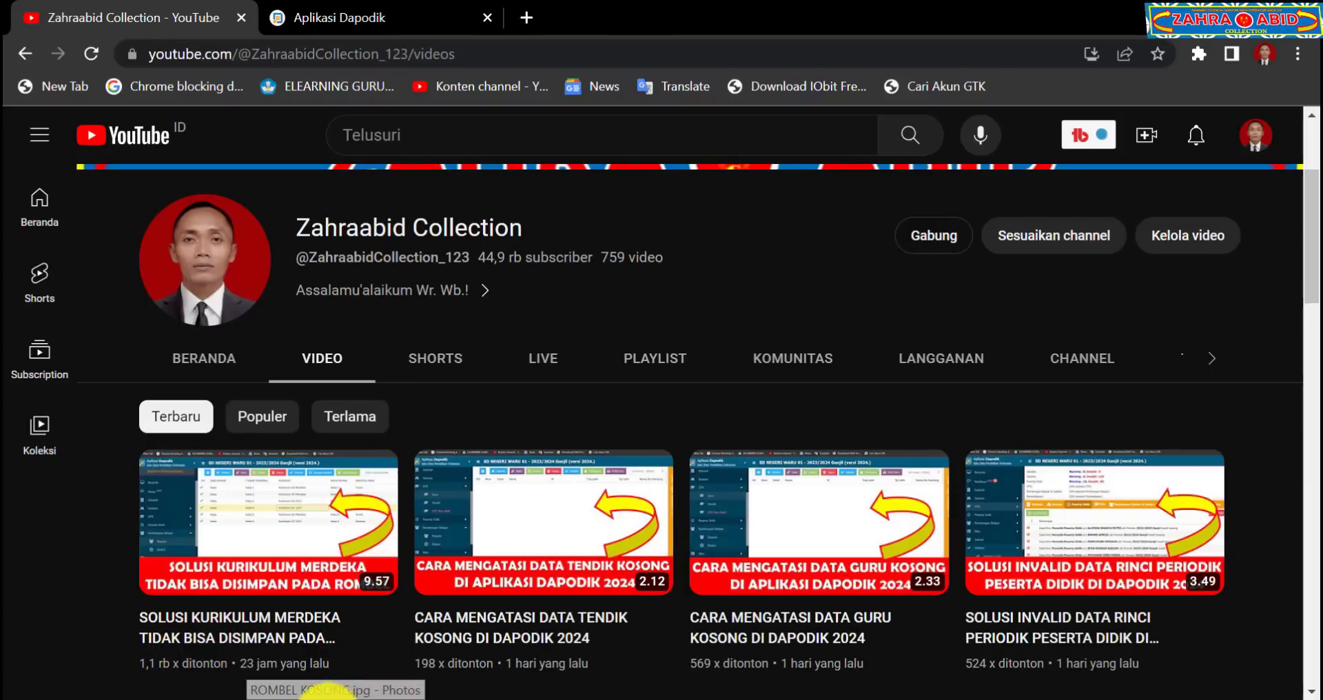
click(329, 697)
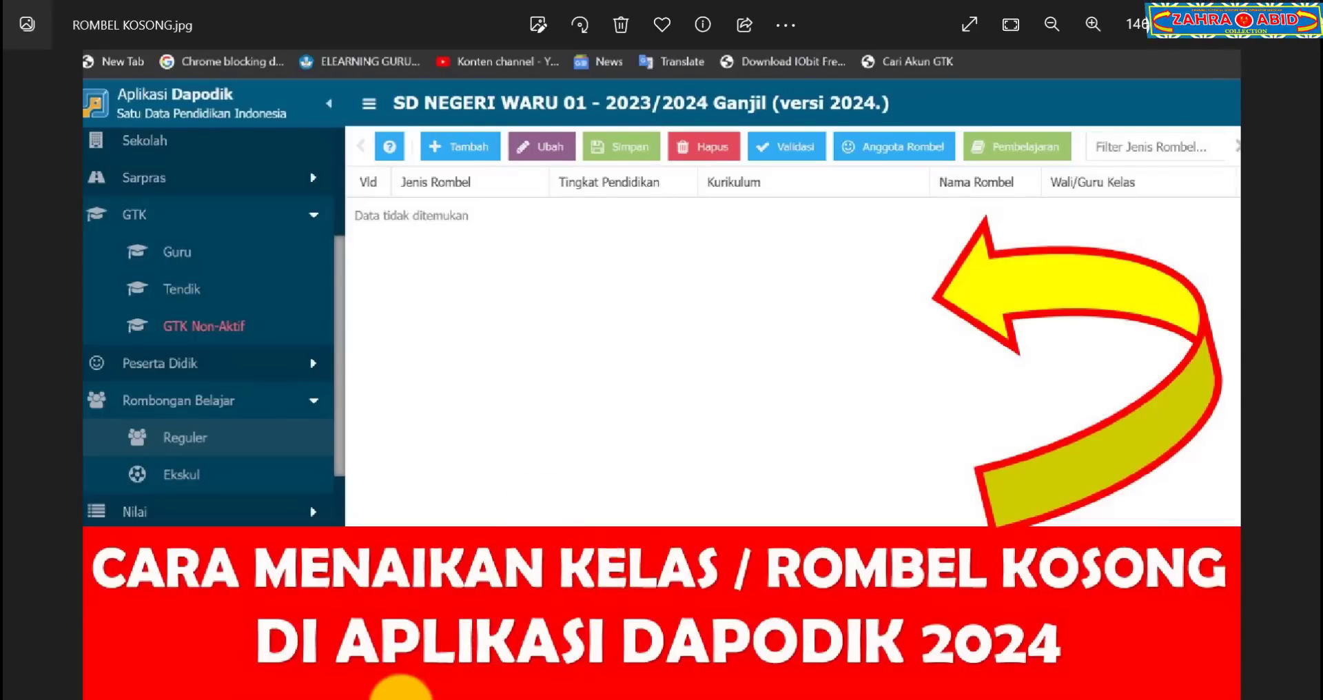
click(401, 697)
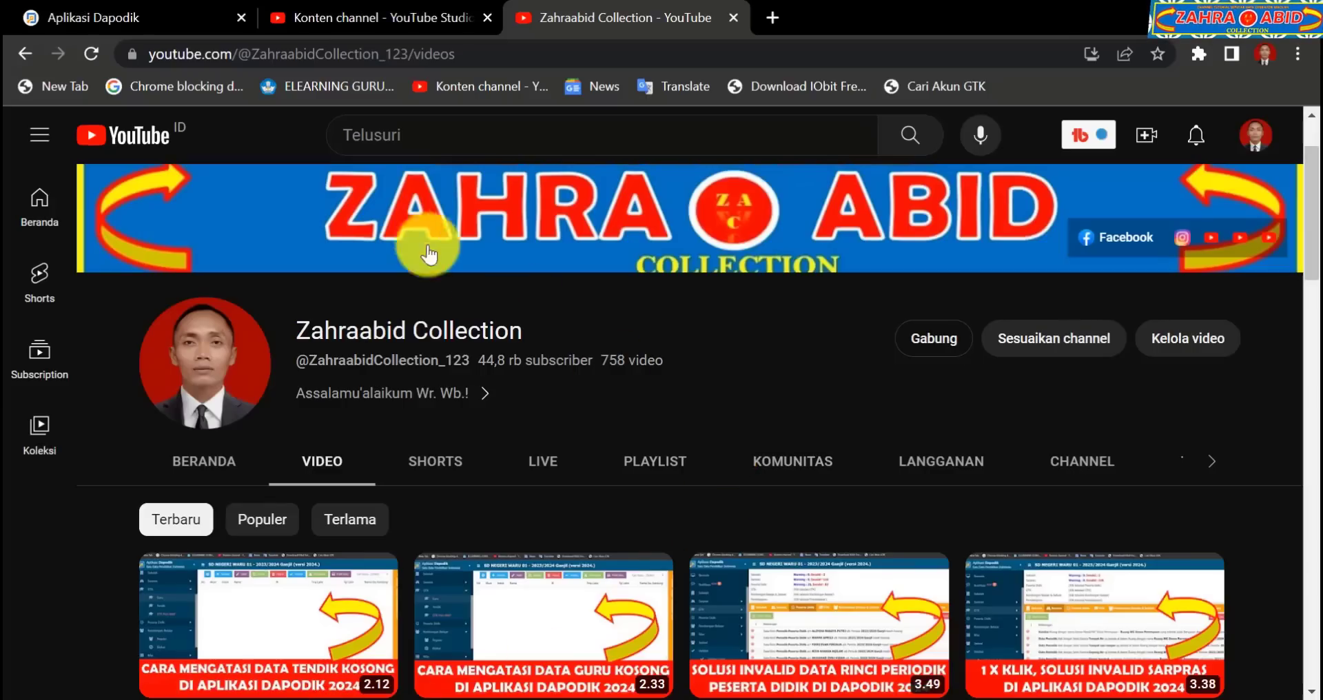
- Switch to Aplikasi Dapodik and check the Rombongan Belajar & Jadwal results in the local validation (Validasi Lokal)
click(182, 24)
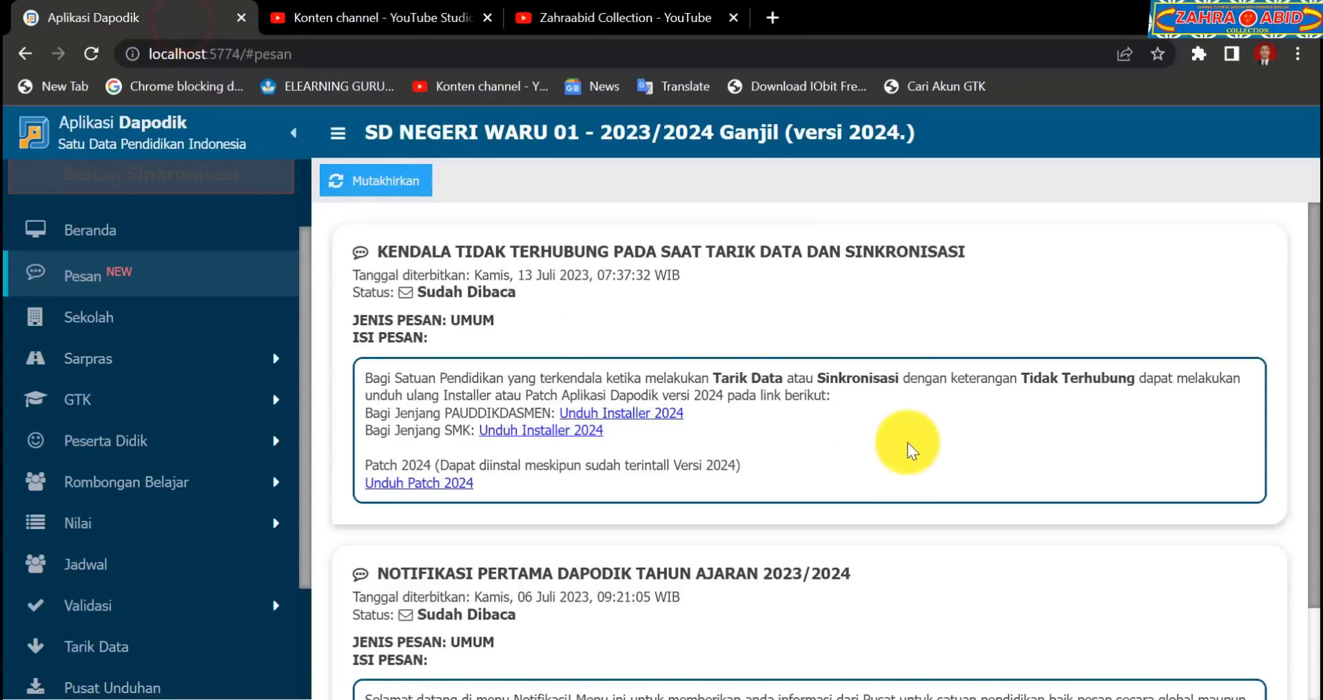
scroll(272, 476, down, 3)
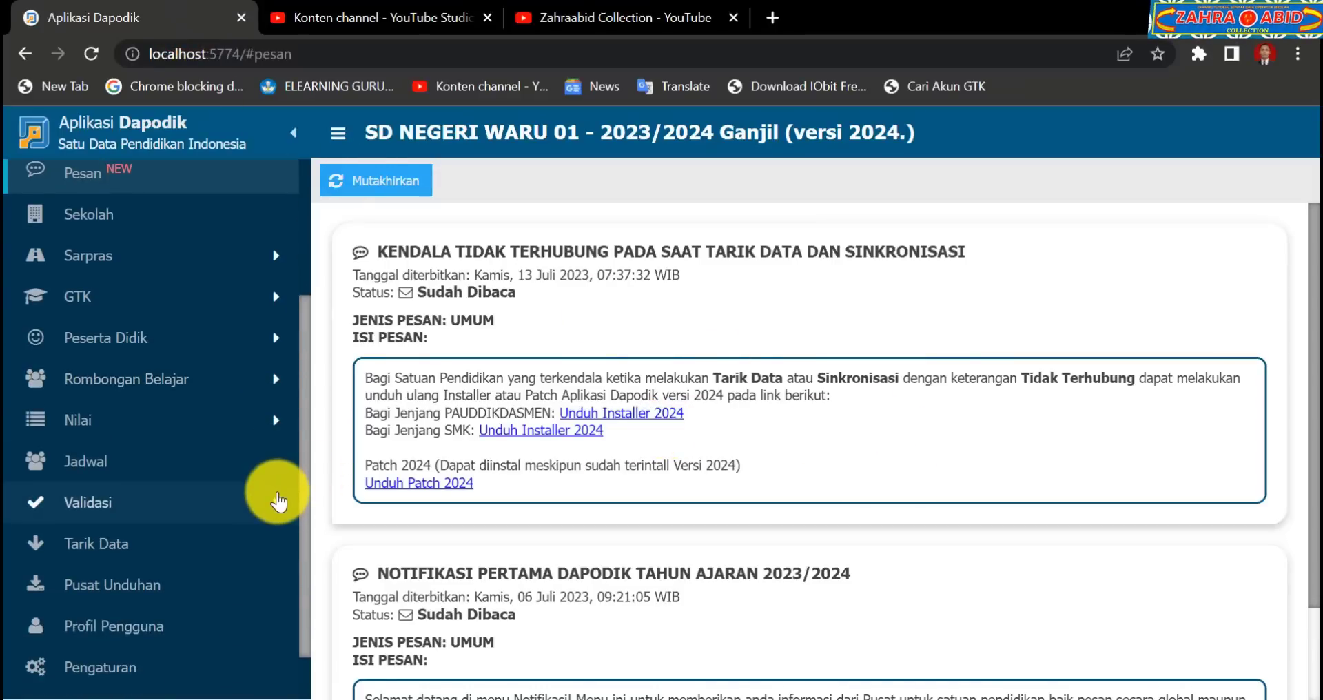
click(222, 499)
click(211, 545)
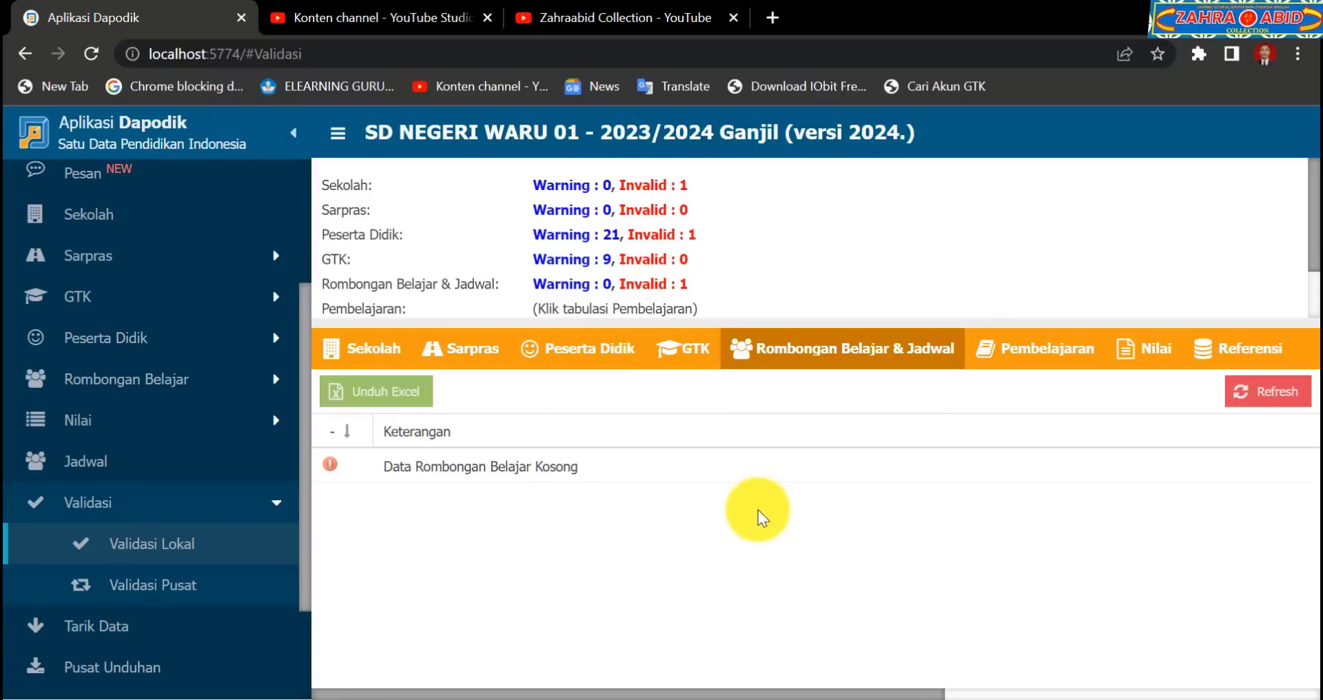
click(798, 366)
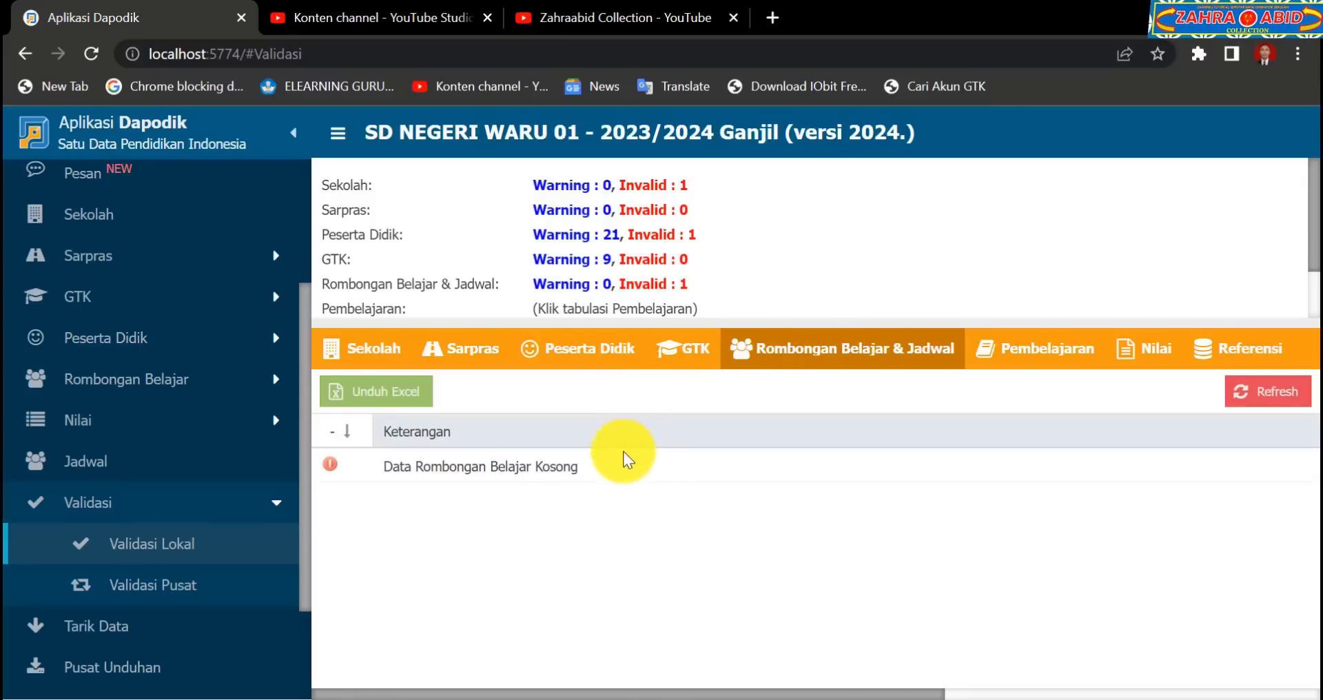
- In the regular Rombongan Belajar list, promote Kelas 1 from semester 2 T.A 2022/2023 with Kenaikan Kelas and confirm it
click(179, 384)
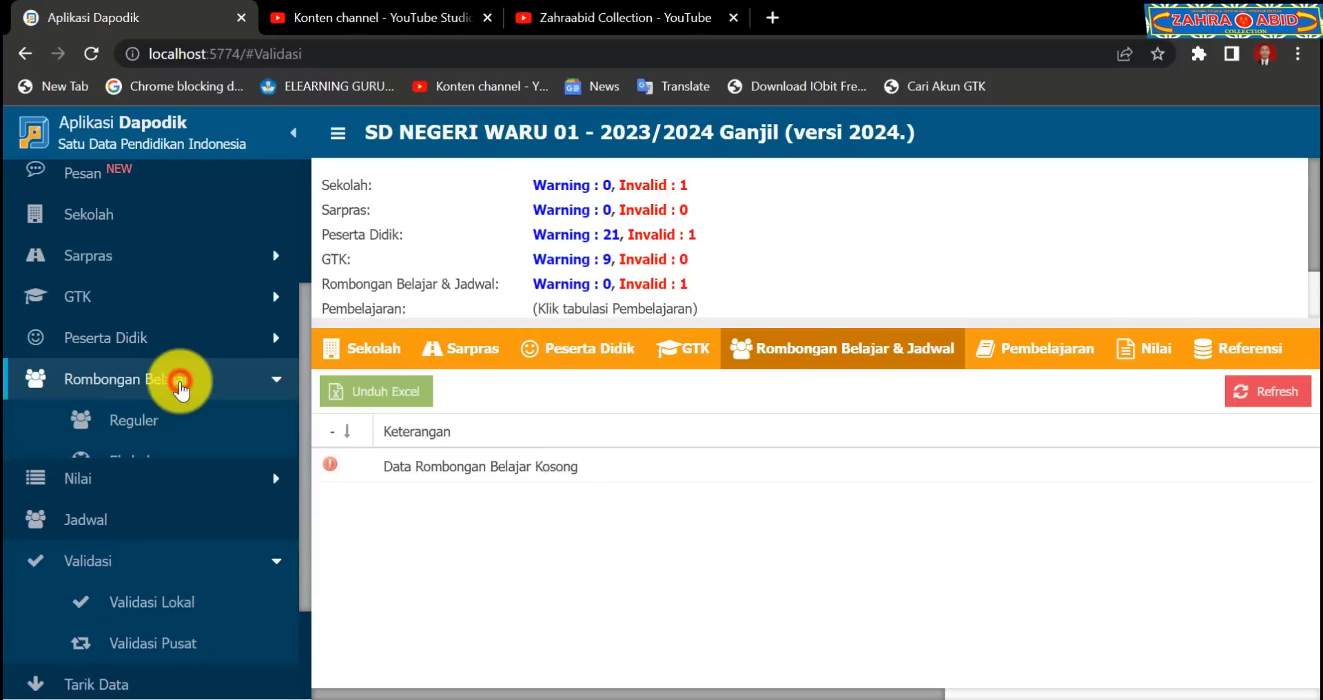
click(181, 418)
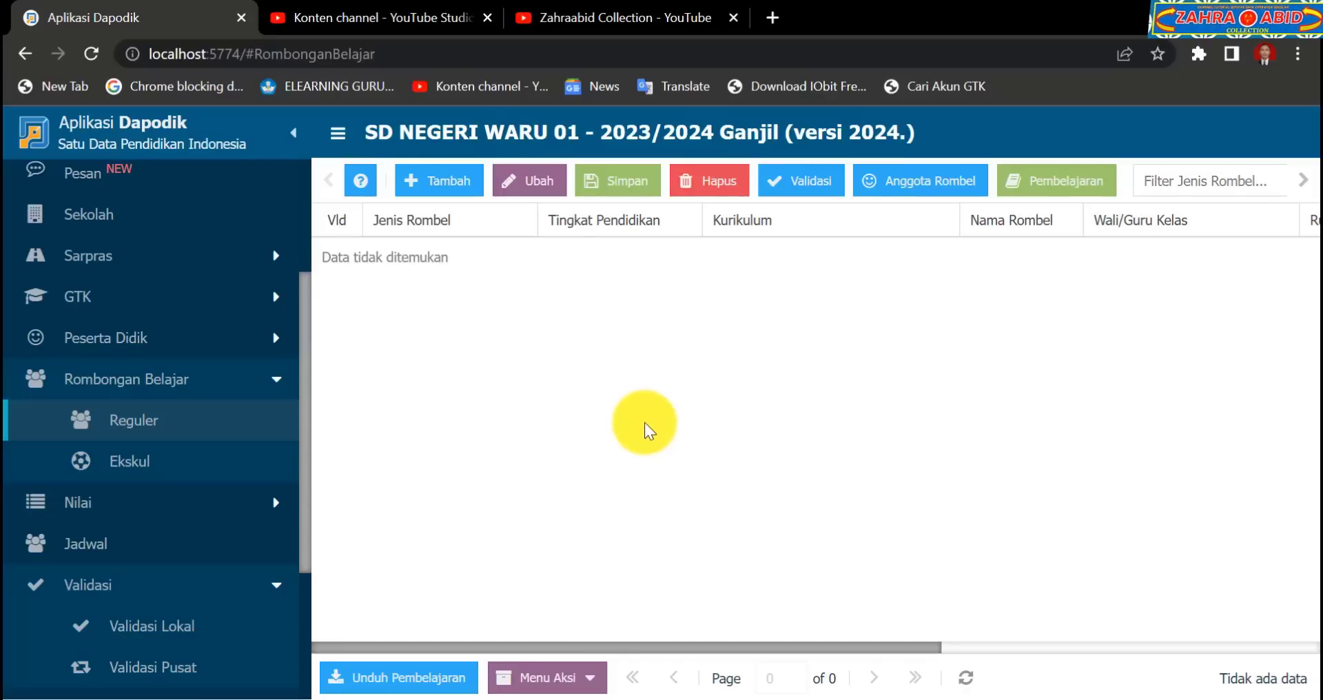
click(573, 679)
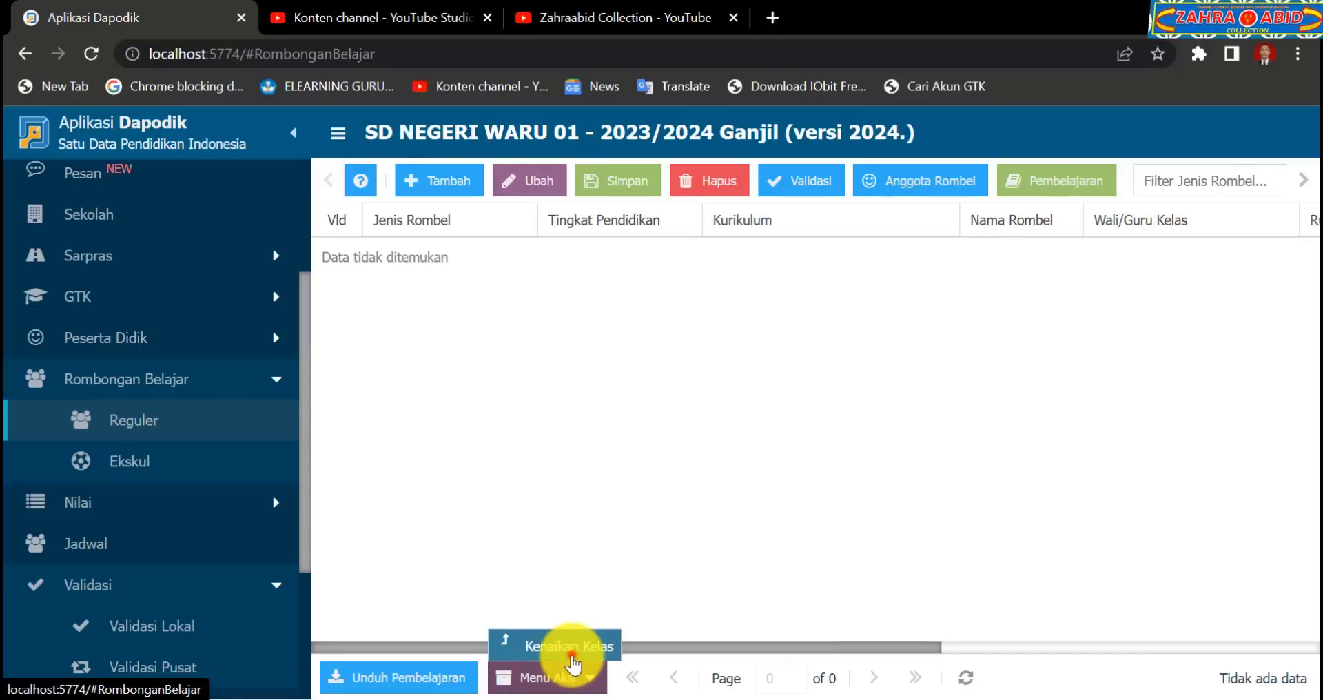
click(571, 654)
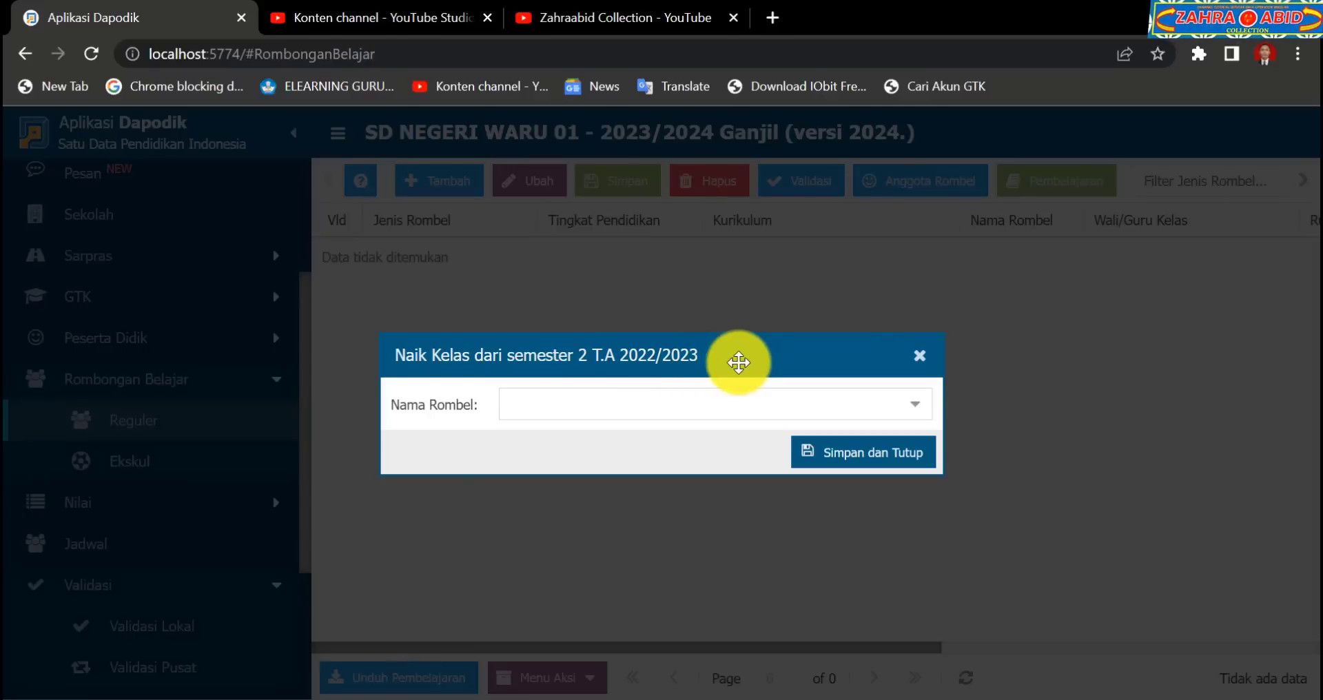
click(915, 405)
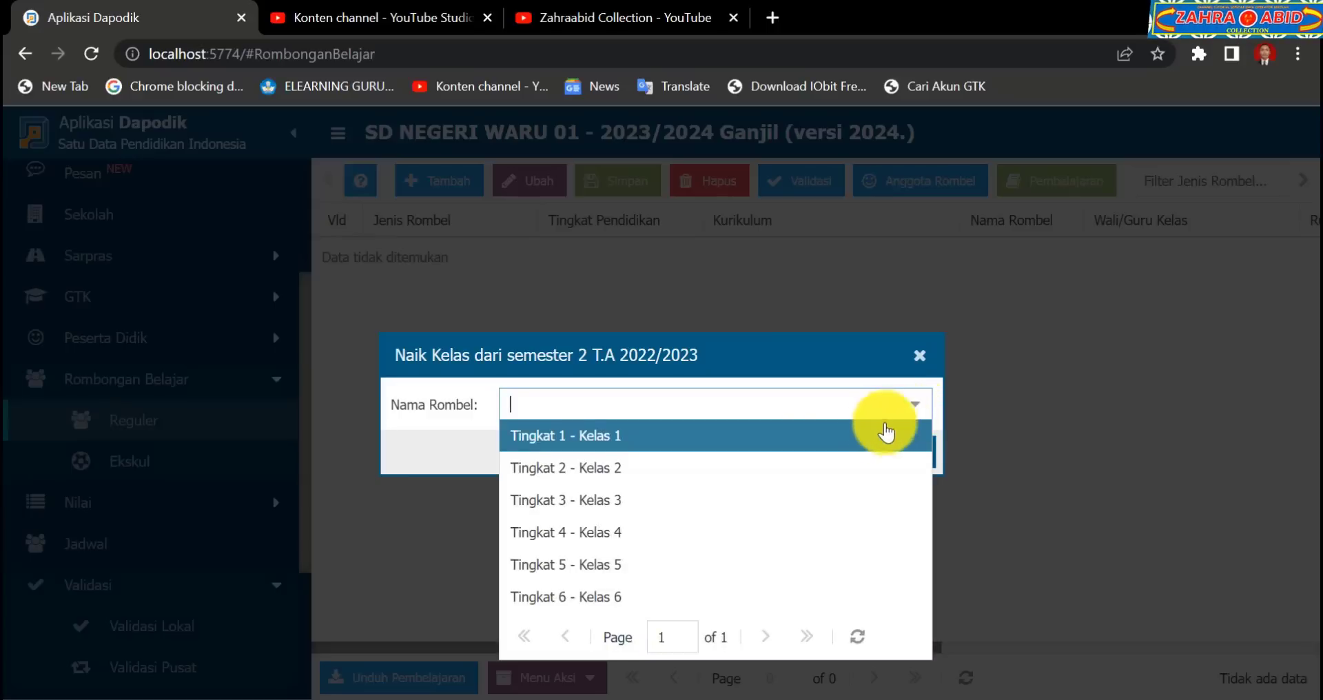
click(615, 446)
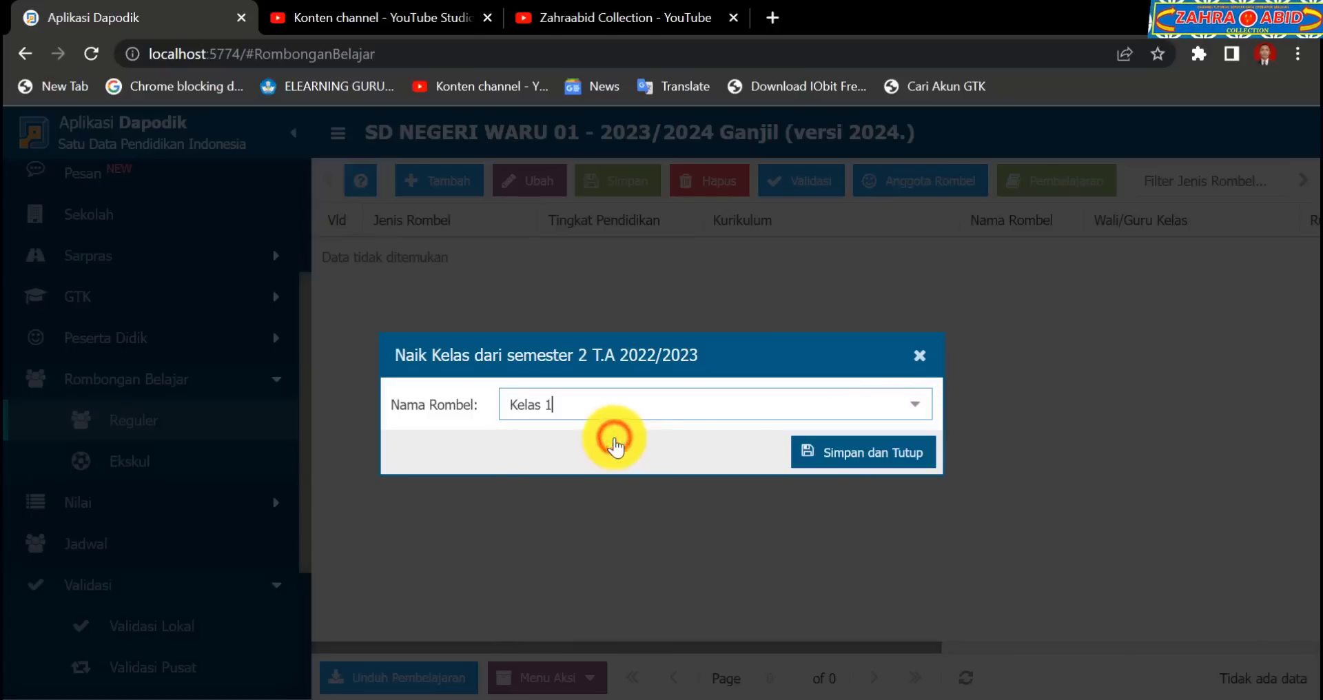
click(859, 460)
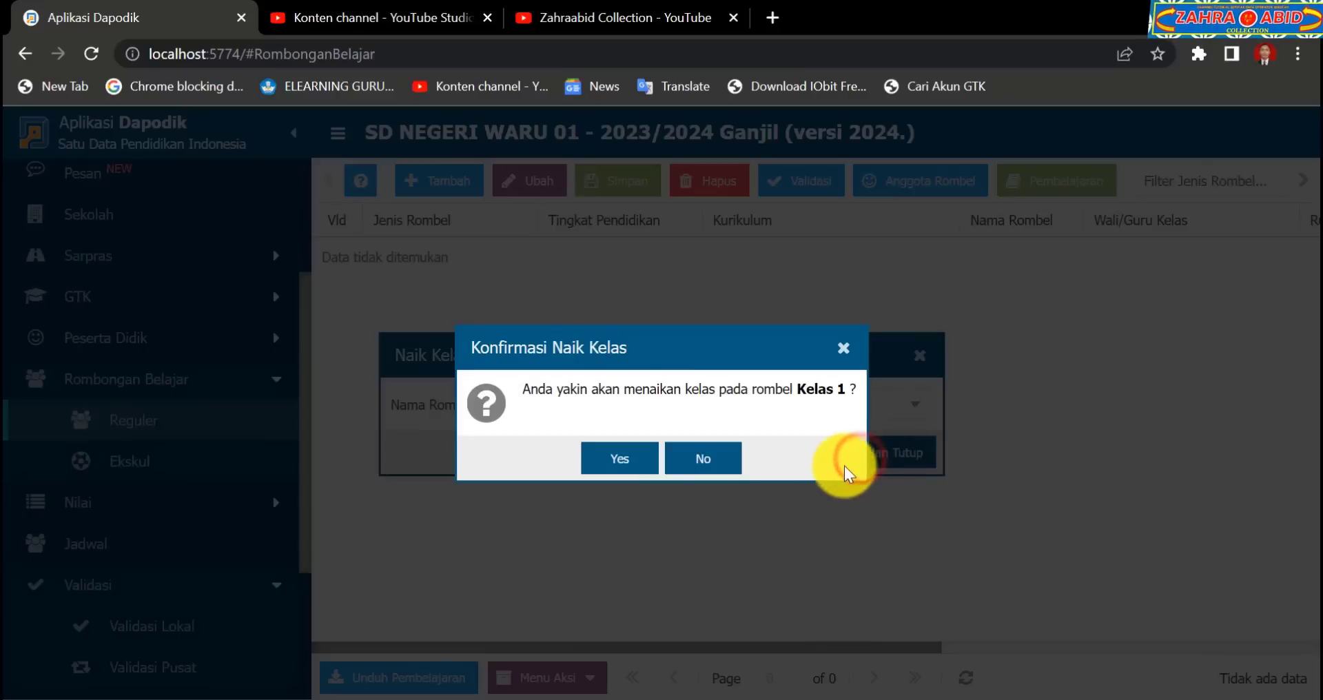
click(641, 458)
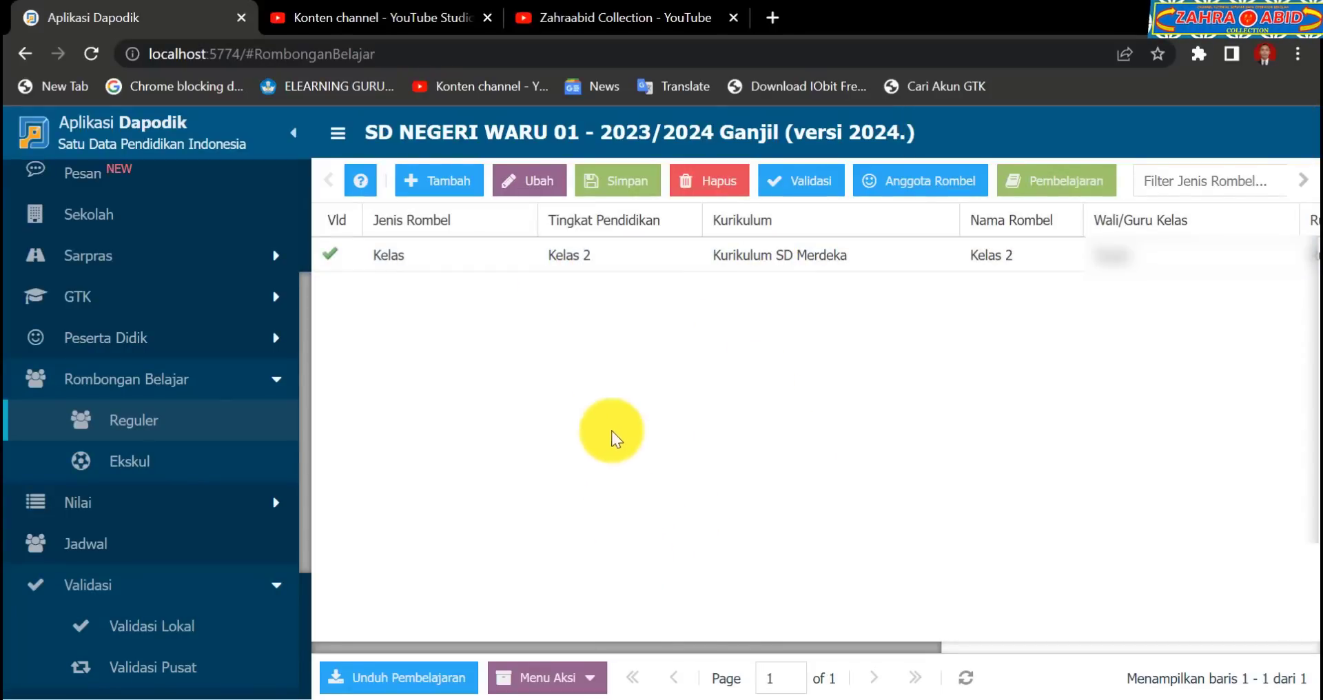
- Promote the Kelas 2 rombel from semester 2 T.A 2022/2023 with Kenaikan Kelas and confirm the promotion
click(587, 682)
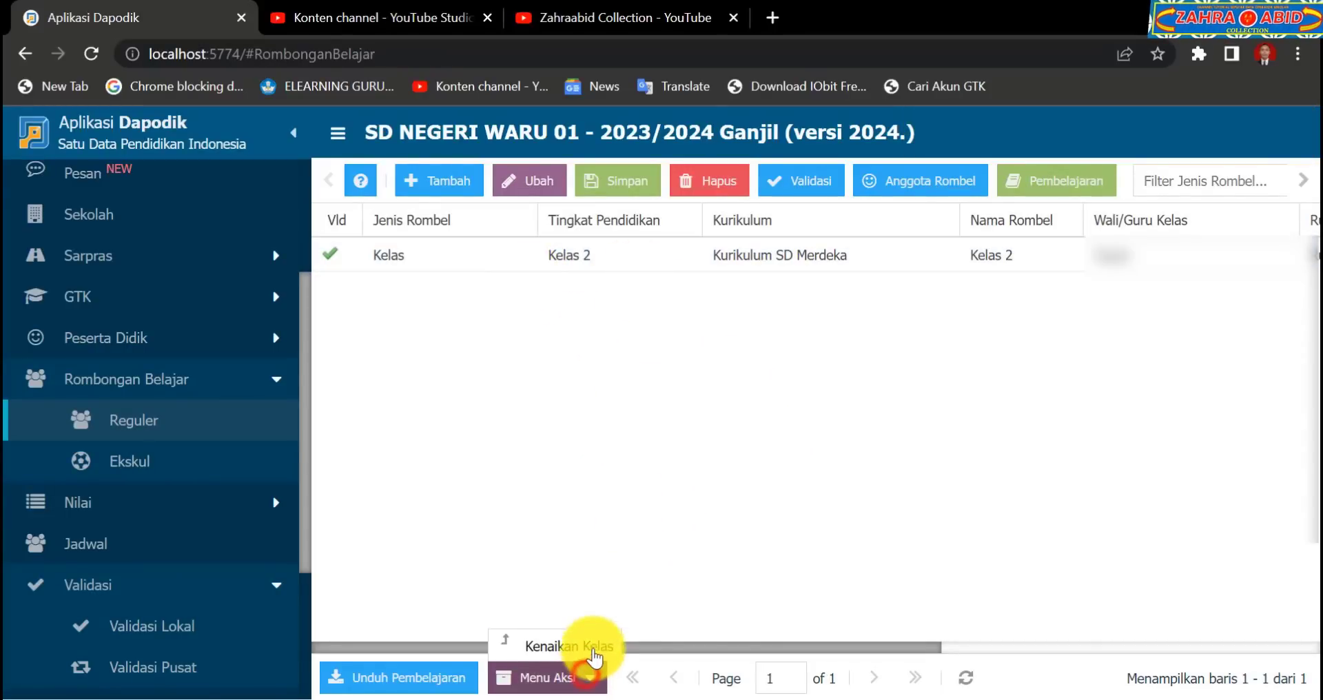
click(591, 642)
click(904, 407)
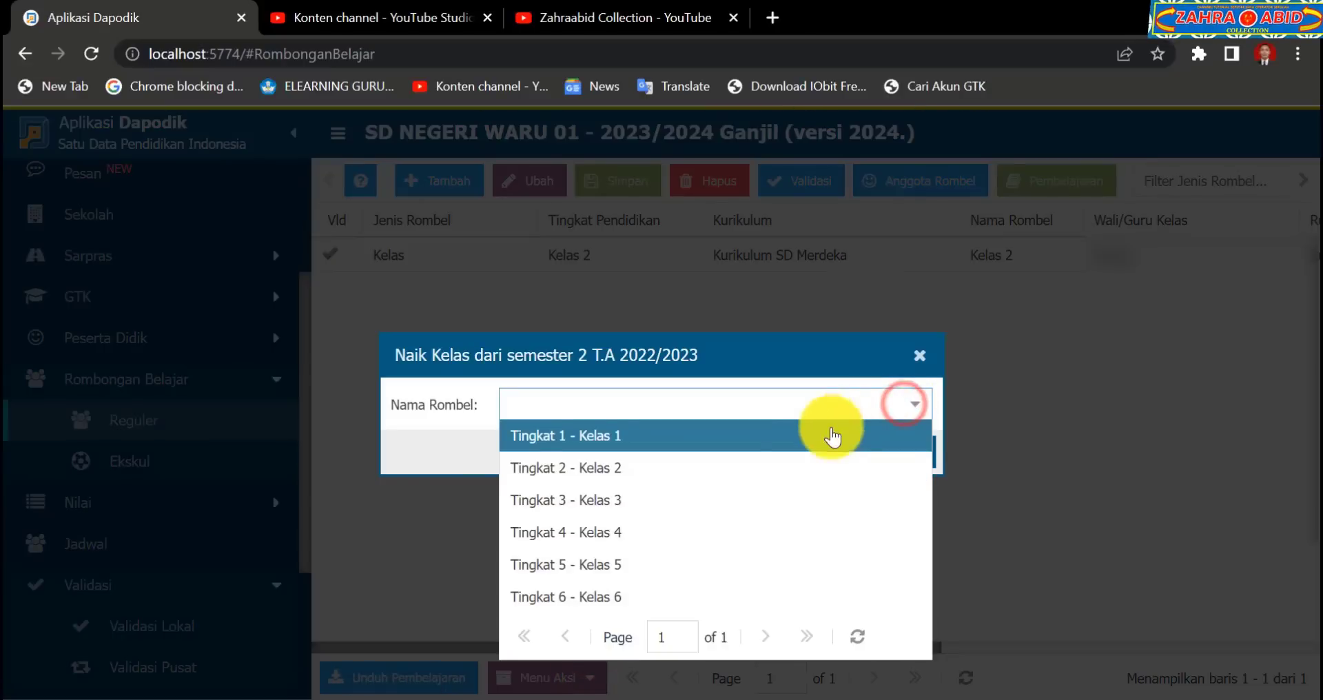
click(797, 466)
click(861, 456)
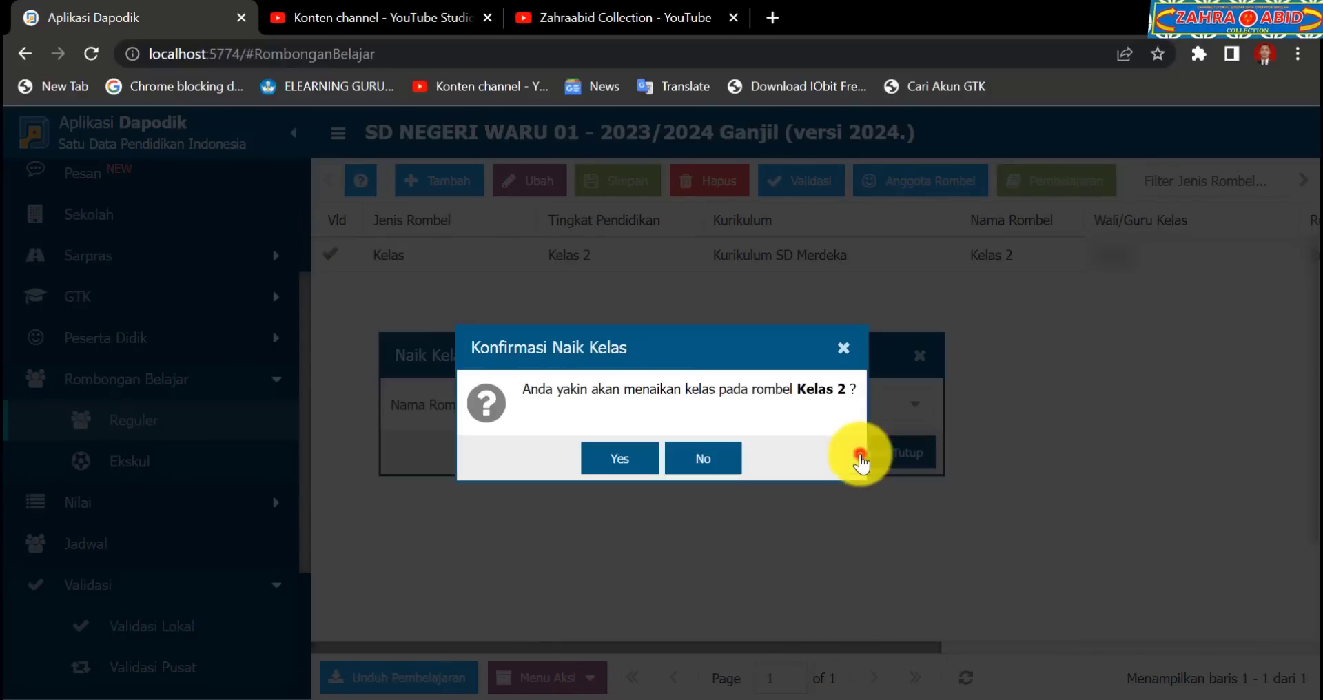
click(644, 460)
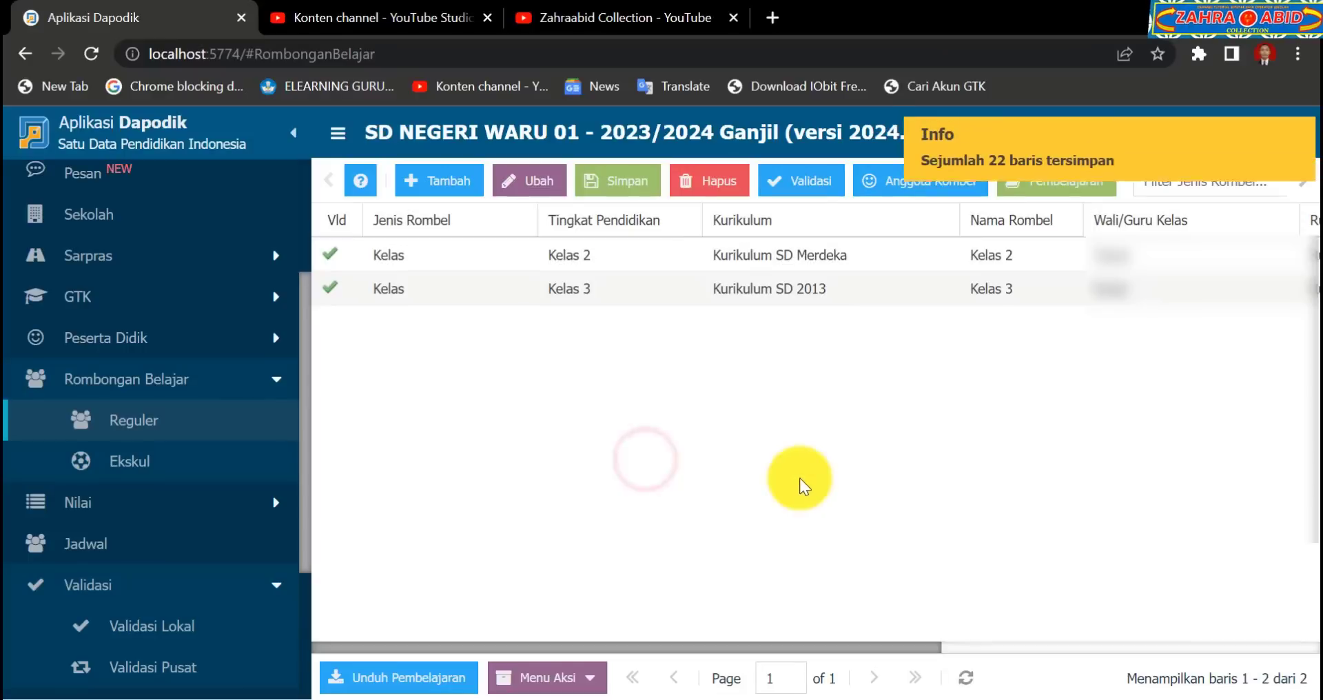
- Promote the Kelas 3 rombel from semester 2 T.A 2022/2023 with Kenaikan Kelas and confirm the promotion
click(592, 660)
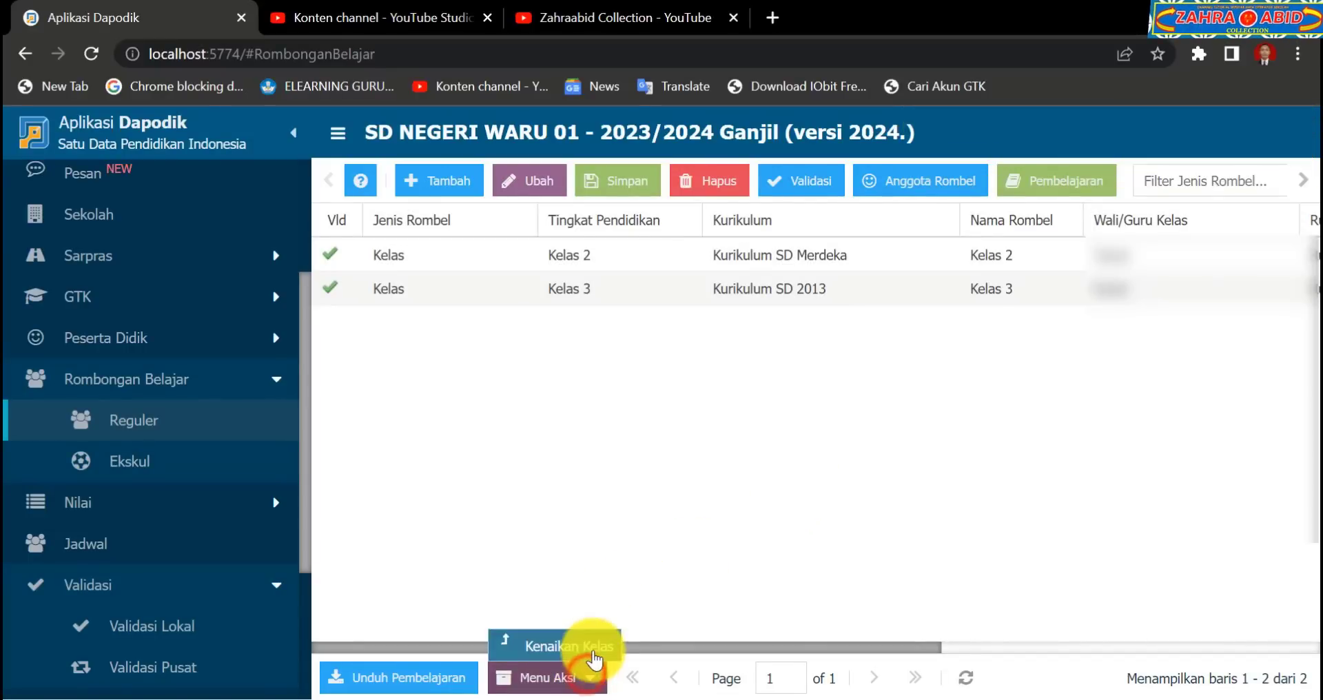
click(592, 646)
click(916, 405)
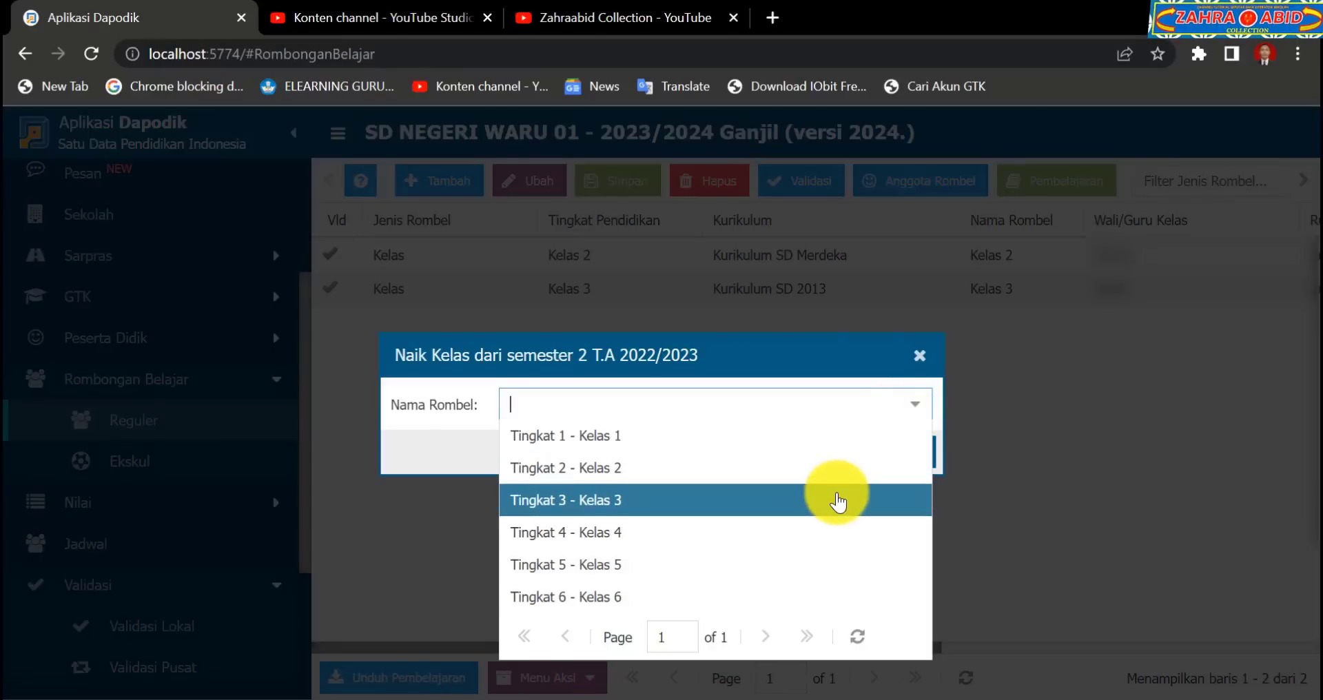
click(837, 498)
click(851, 454)
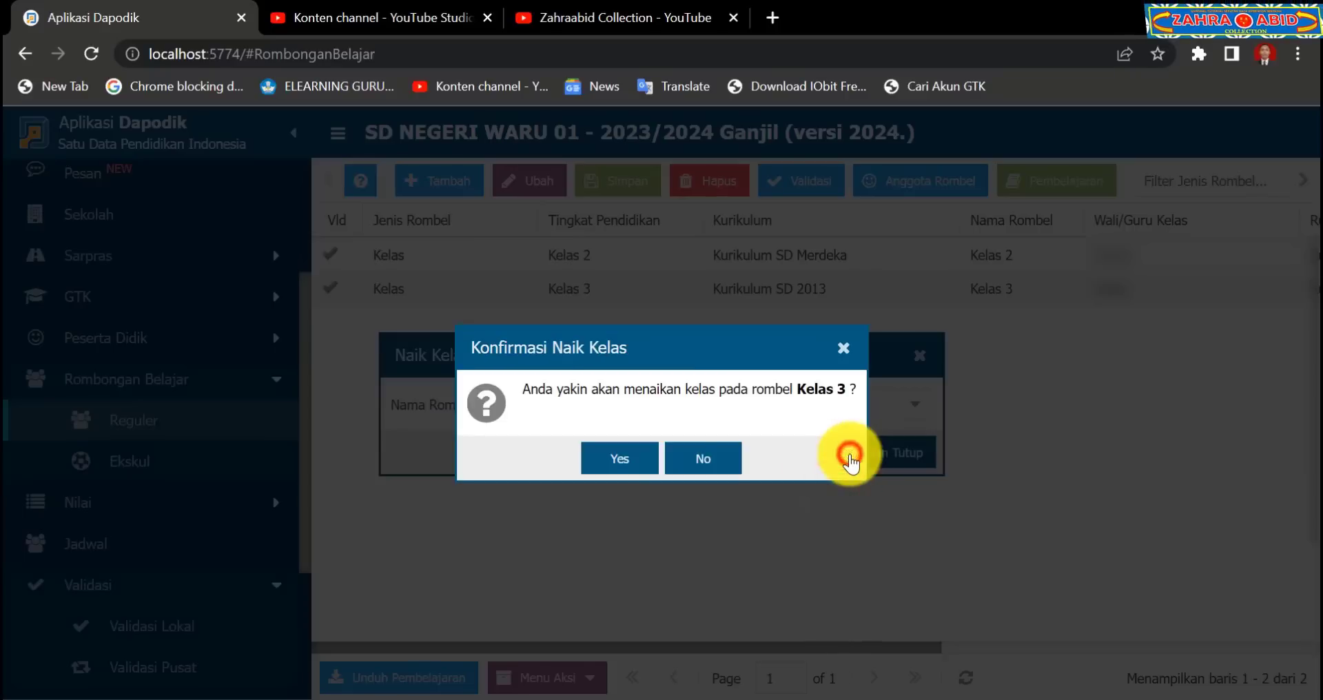
click(657, 461)
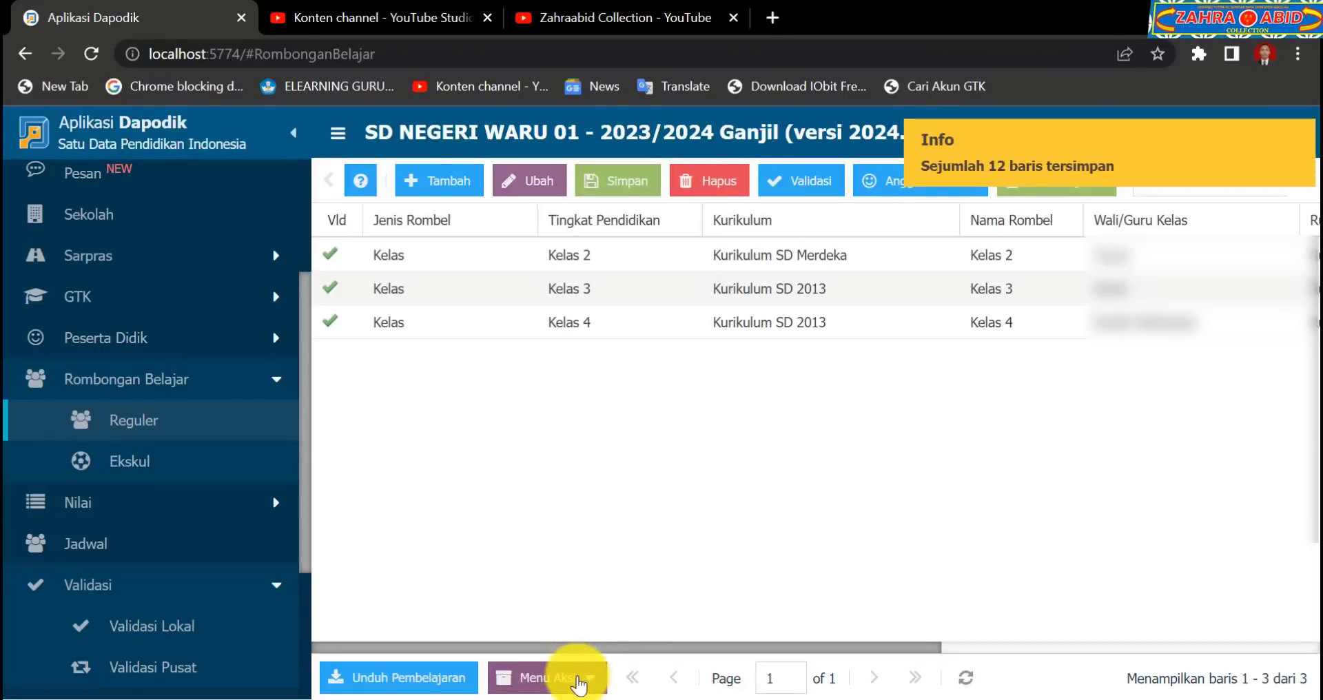
- Promote the Kelas 4 rombel from semester 2 T.A 2022/2023 with Kenaikan Kelas and confirm the promotion
click(579, 678)
click(588, 651)
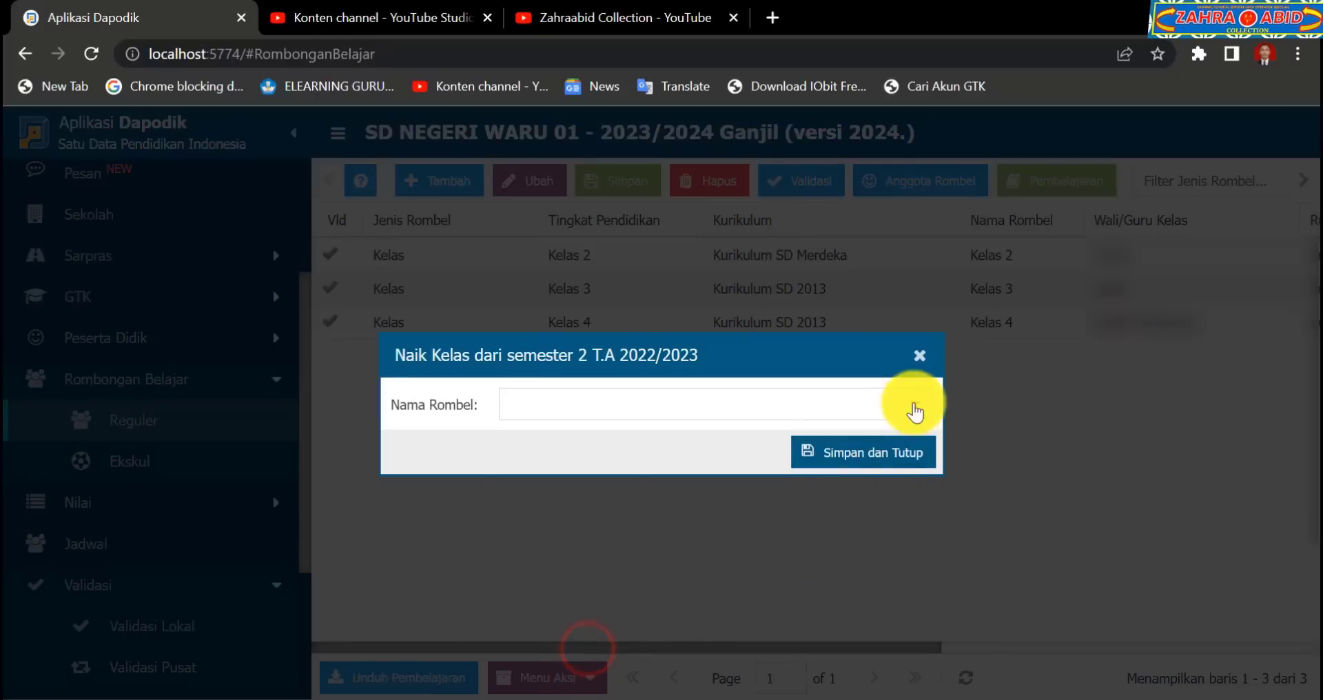
click(914, 404)
click(836, 531)
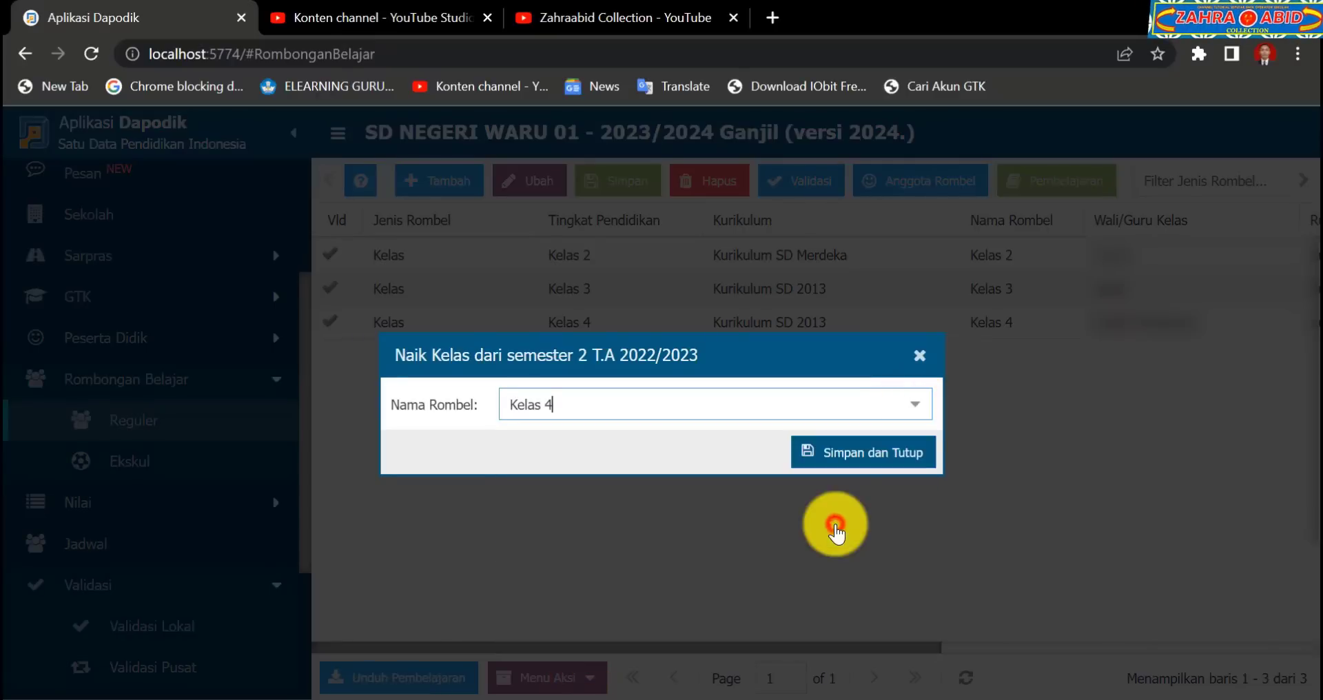
click(849, 459)
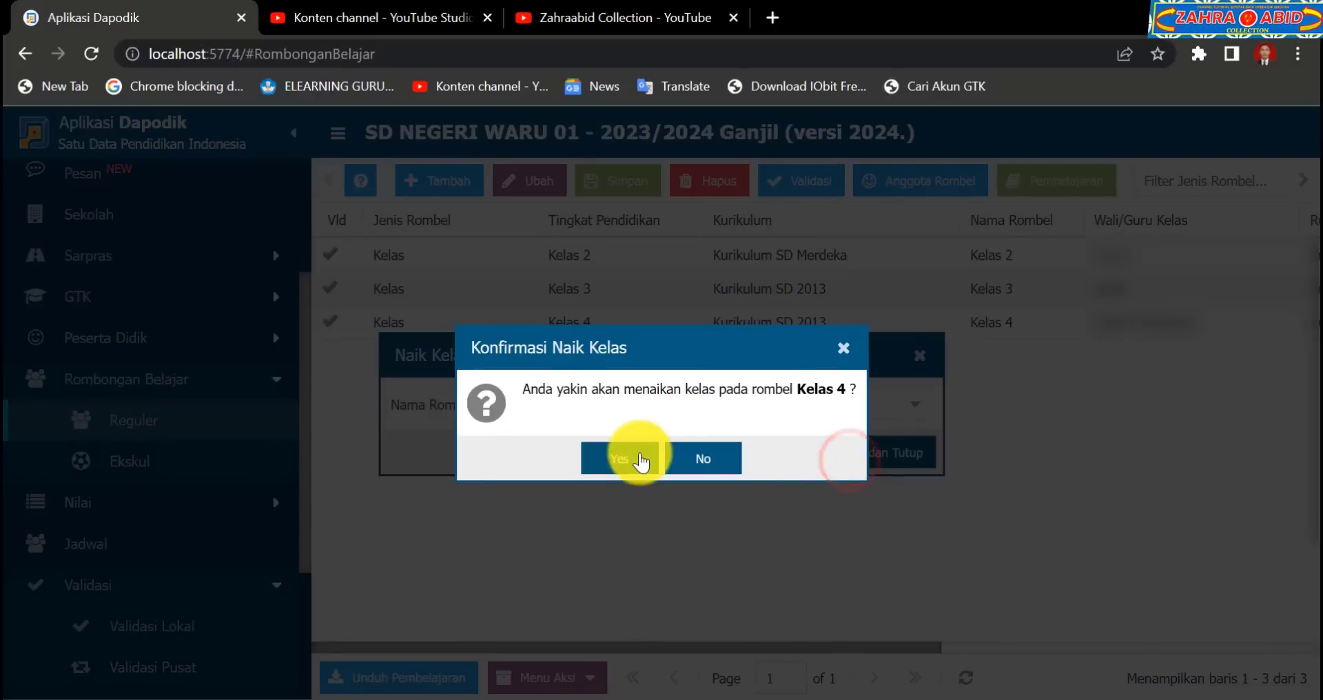
click(640, 454)
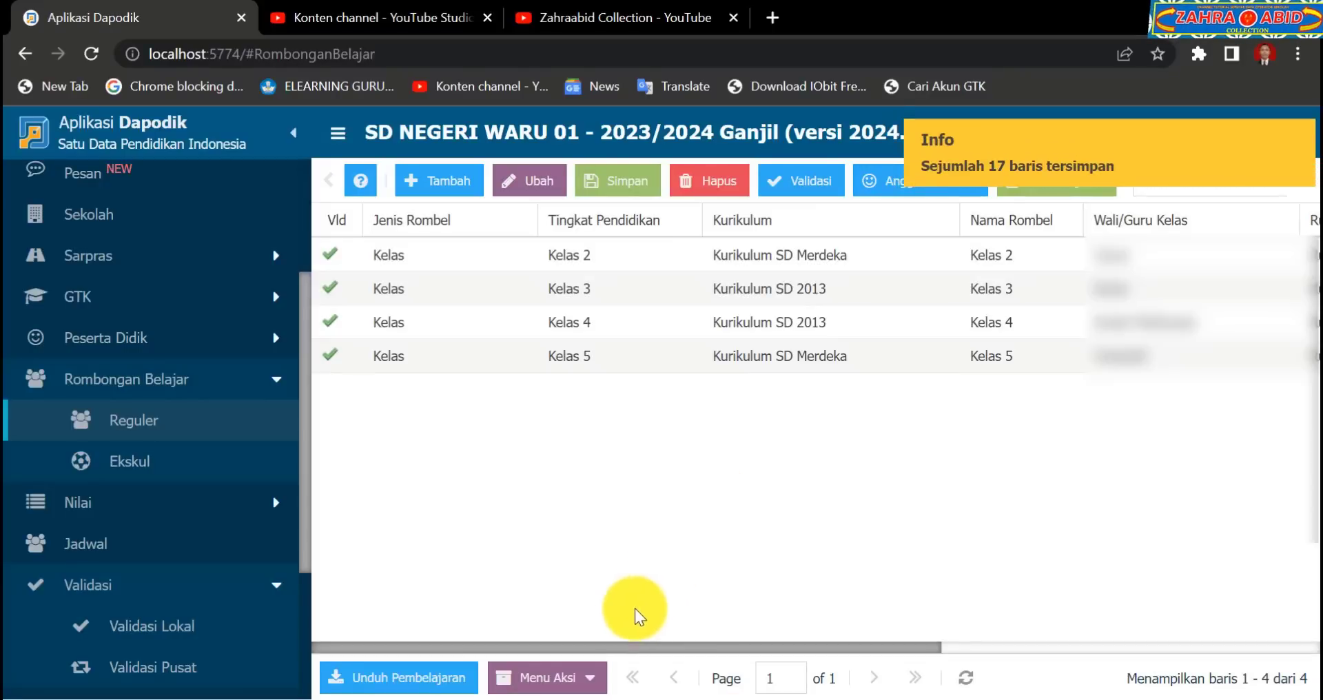
- Promote the Kelas 5 rombel from semester 2 T.A 2022/2023 with Kenaikan Kelas and confirm the promotion
click(589, 674)
click(590, 645)
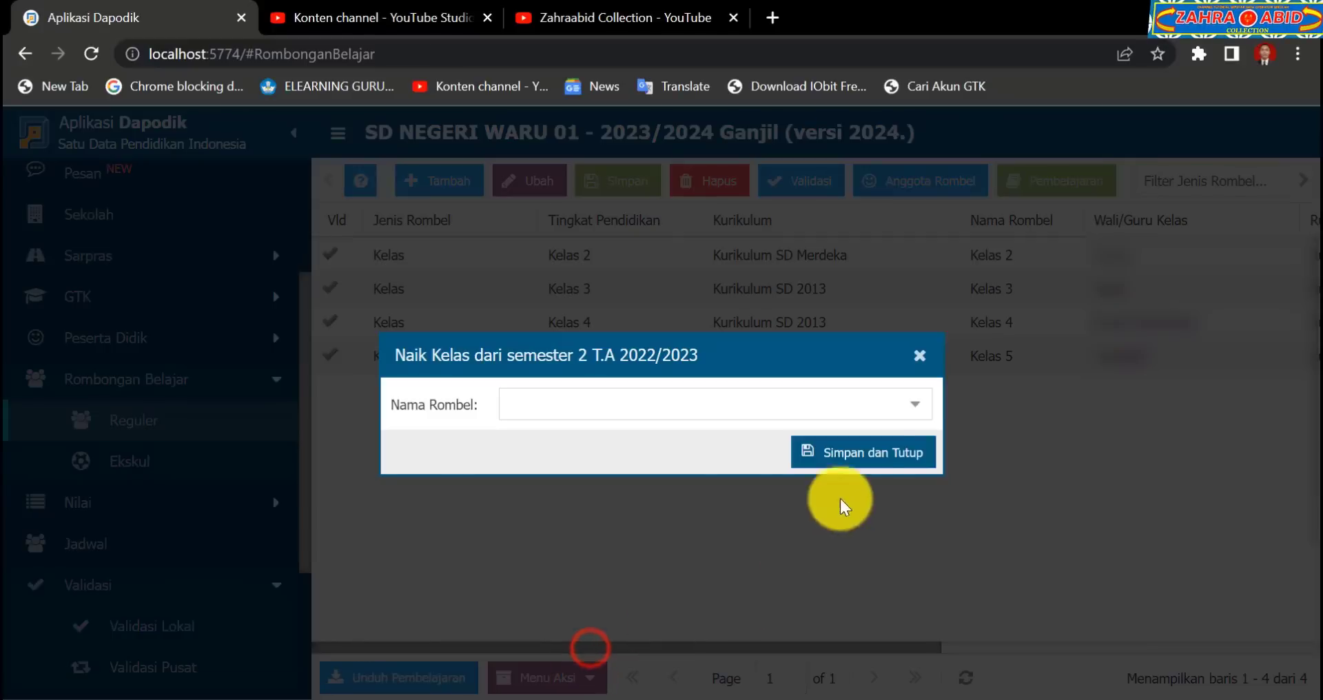
click(911, 403)
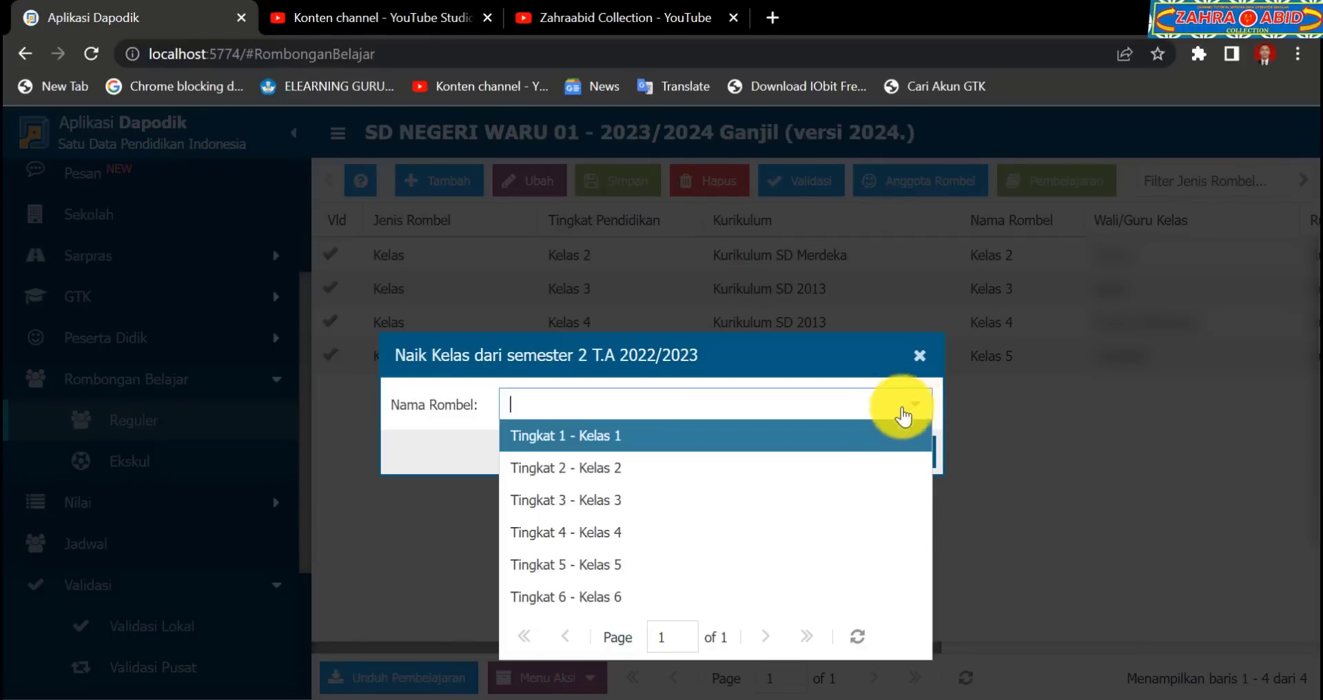
click(800, 562)
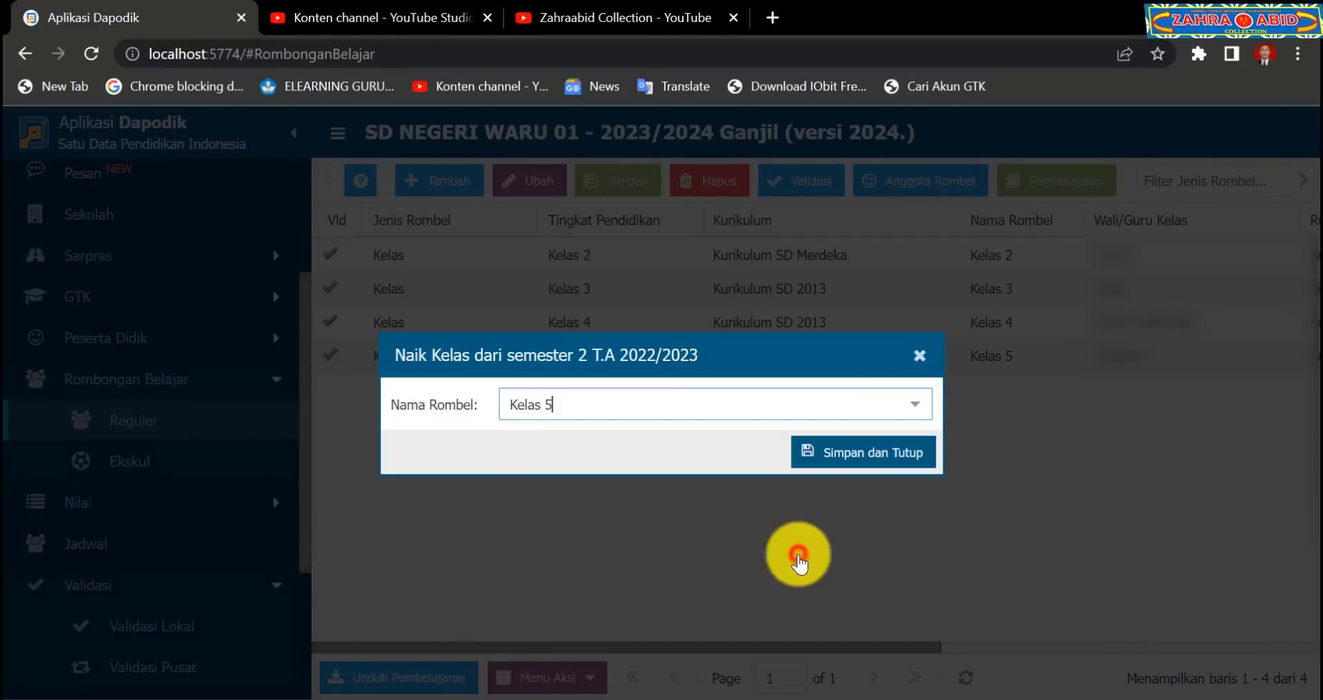
click(877, 454)
click(658, 461)
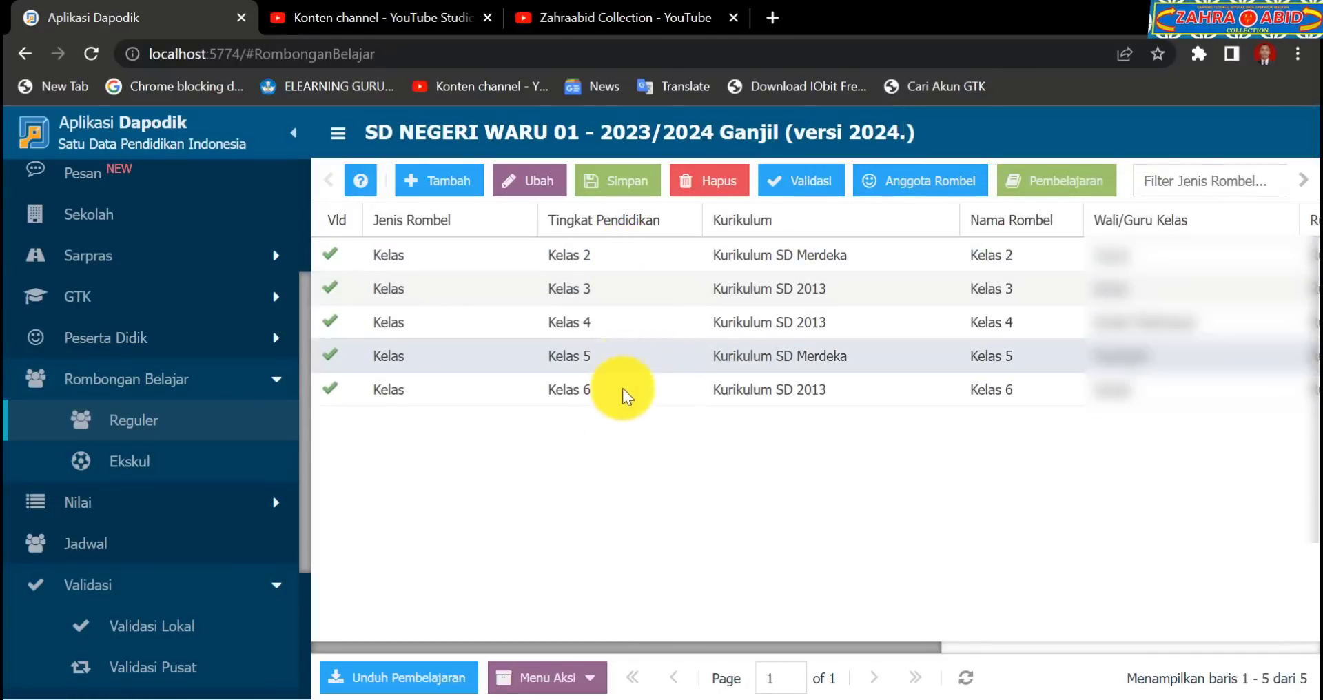
- Try to promote the Kelas 6 rombel from semester 2 T.A 2022/2023 with Kenaikan Kelas, and close the dialog
click(573, 678)
click(572, 646)
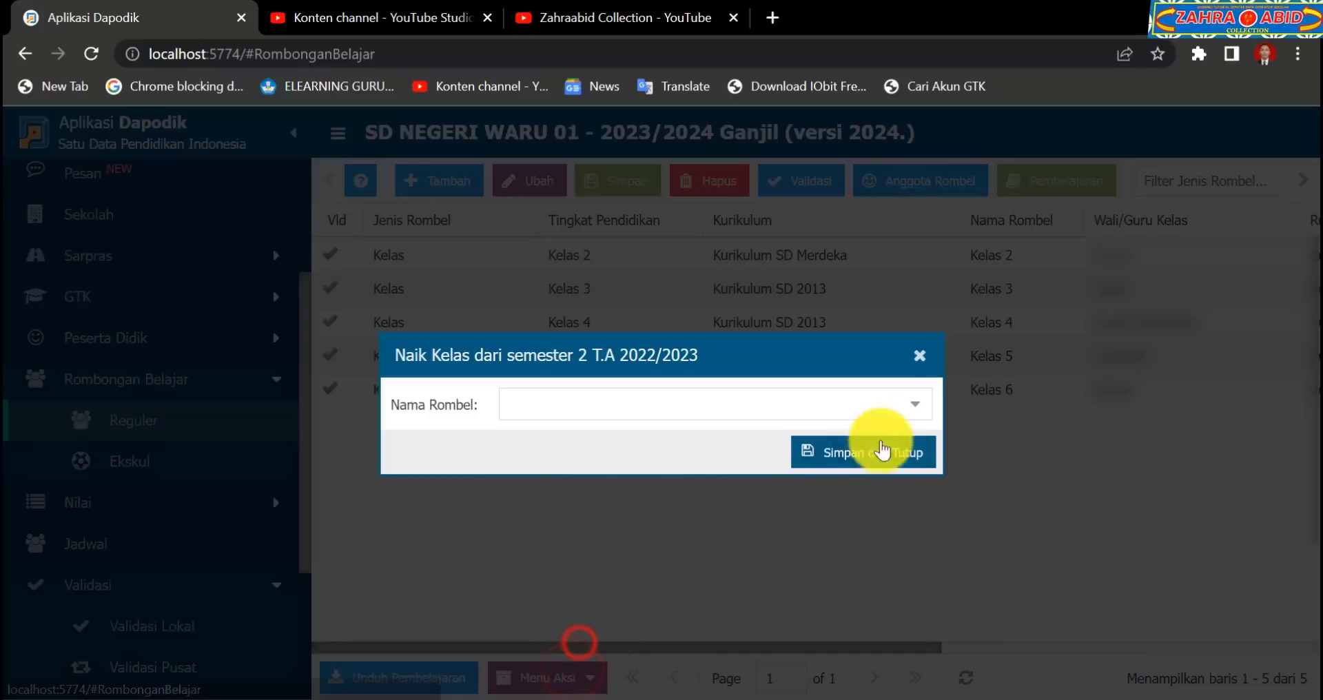
click(916, 406)
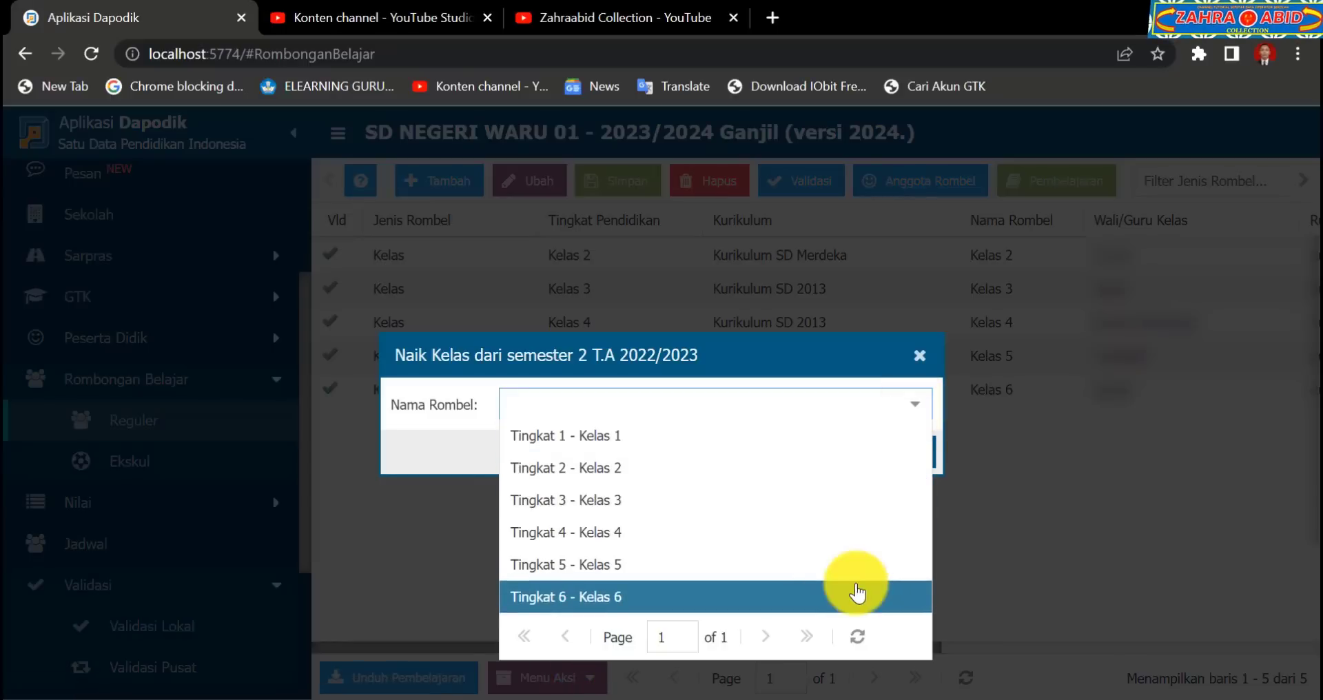
click(857, 590)
click(866, 455)
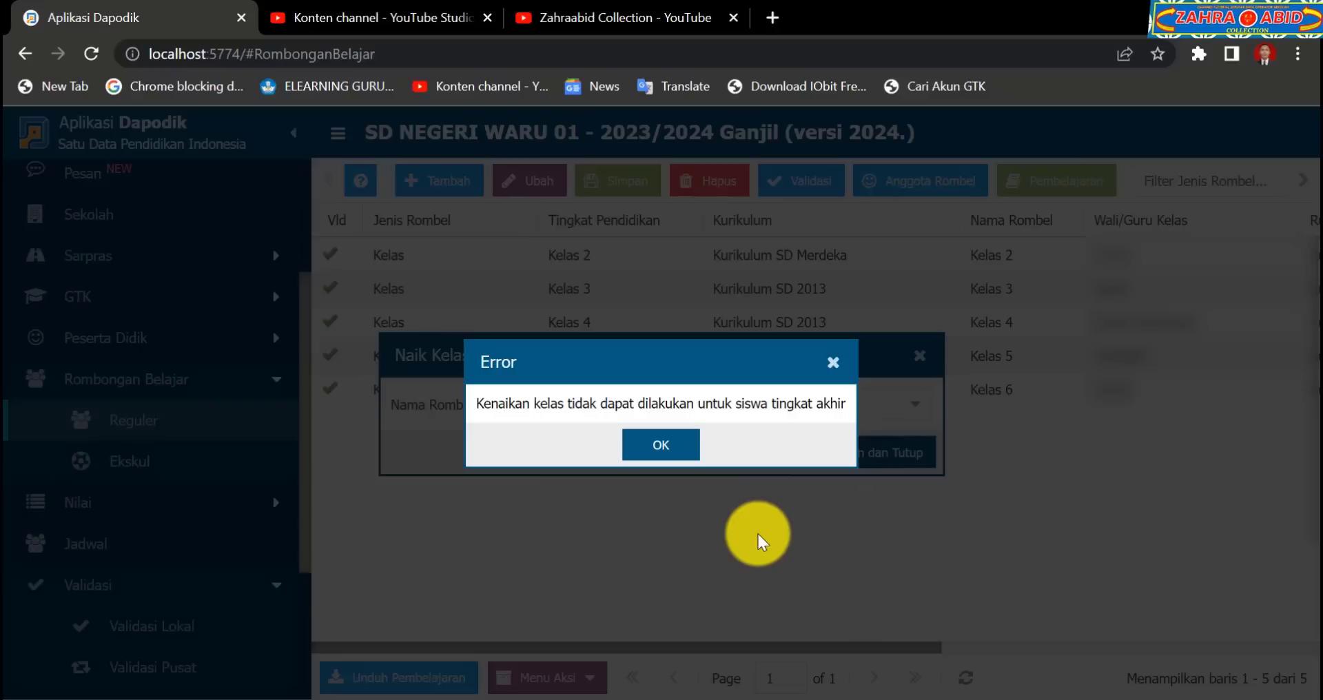
click(660, 445)
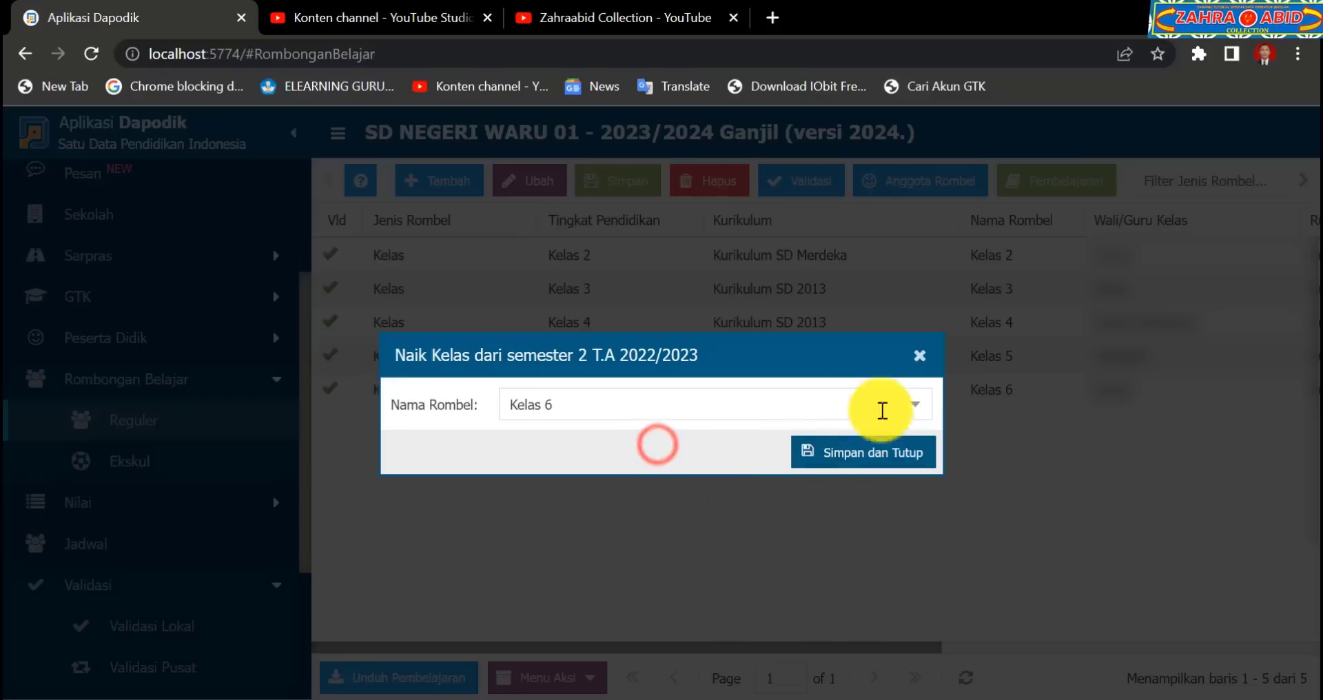
click(918, 358)
click(672, 261)
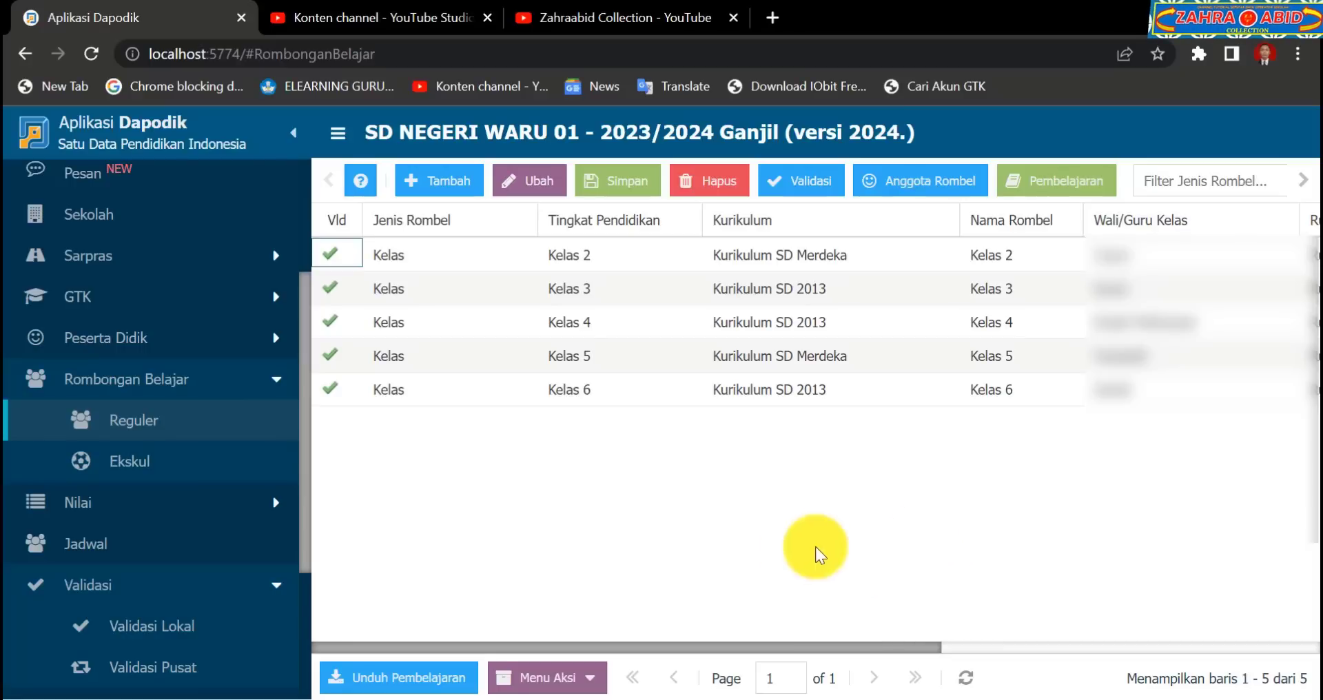
click(780, 550)
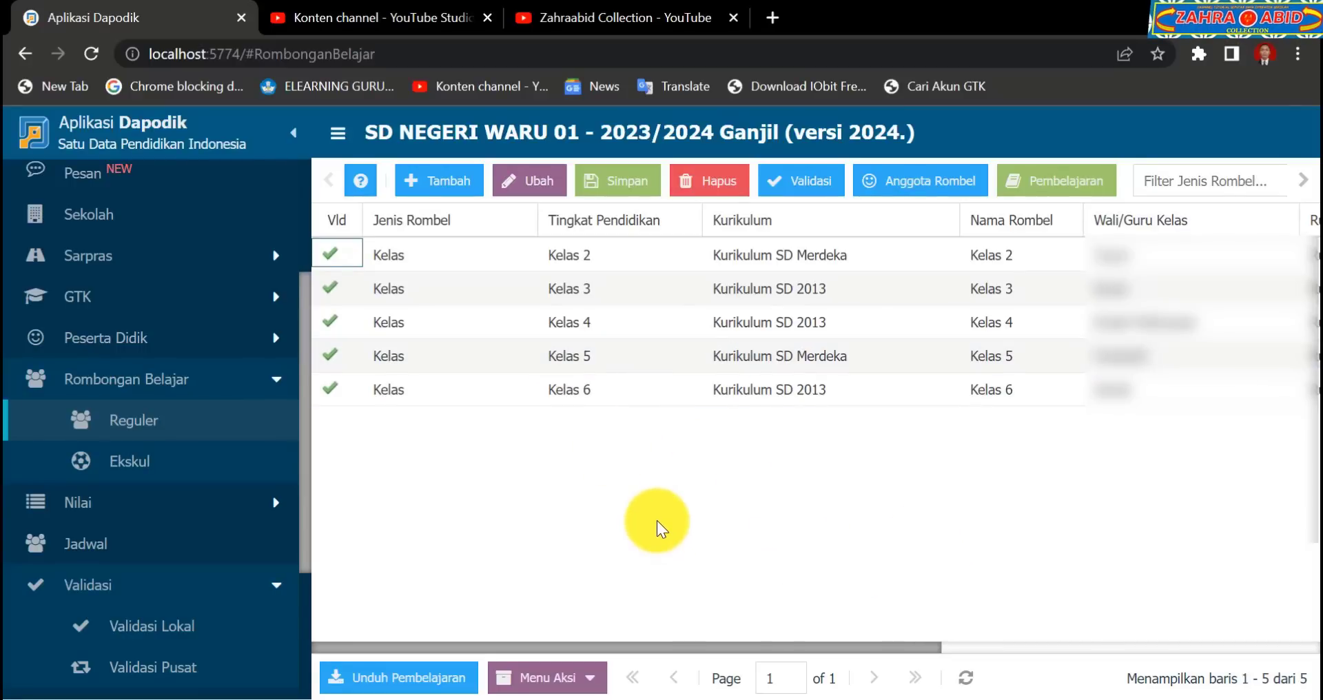
- Add a rombel of type Kelas with Tingkat Pendidikan Kelas 1 and curriculum Kurikulum SD Merdeka
click(463, 198)
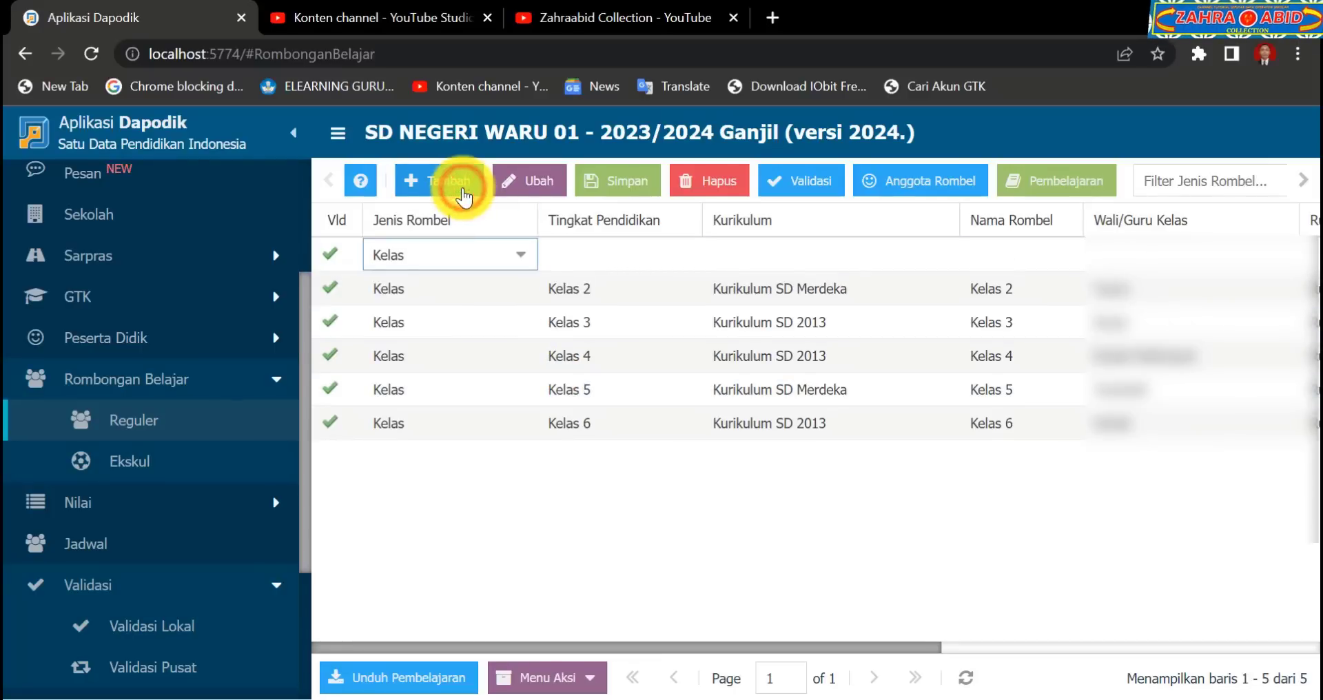
click(606, 254)
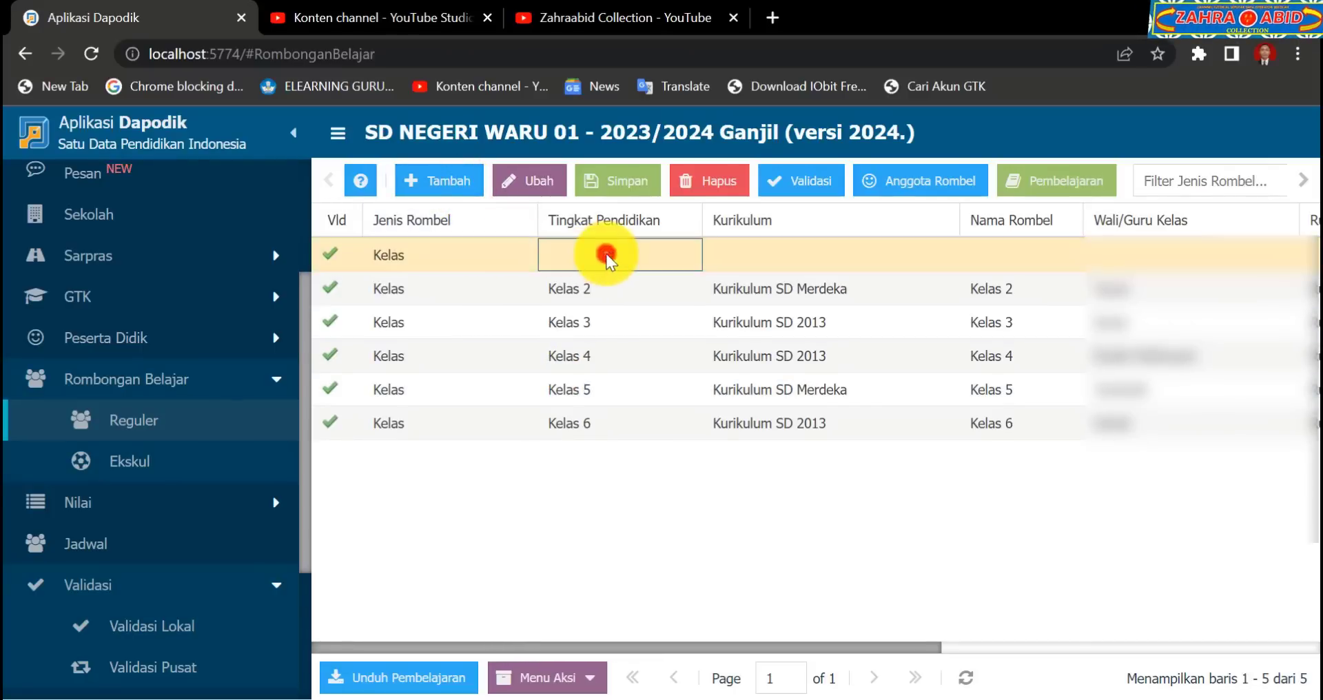
click(682, 261)
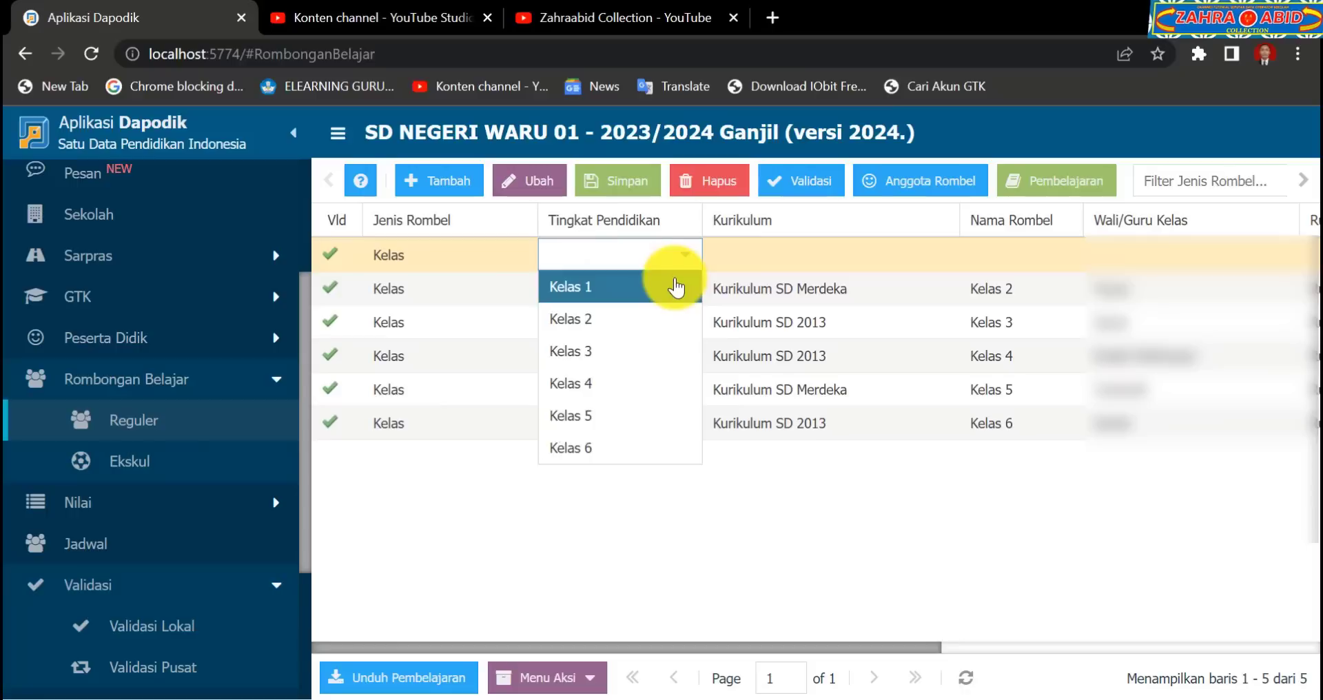
click(681, 277)
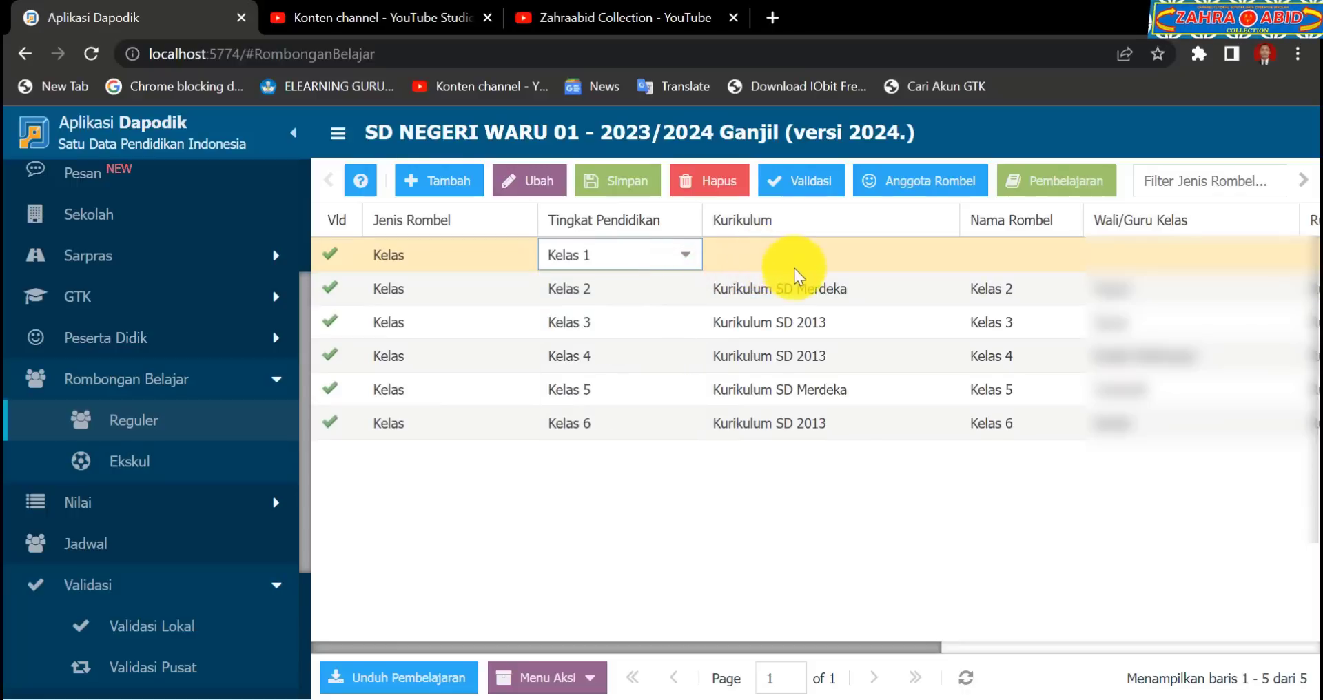
click(818, 256)
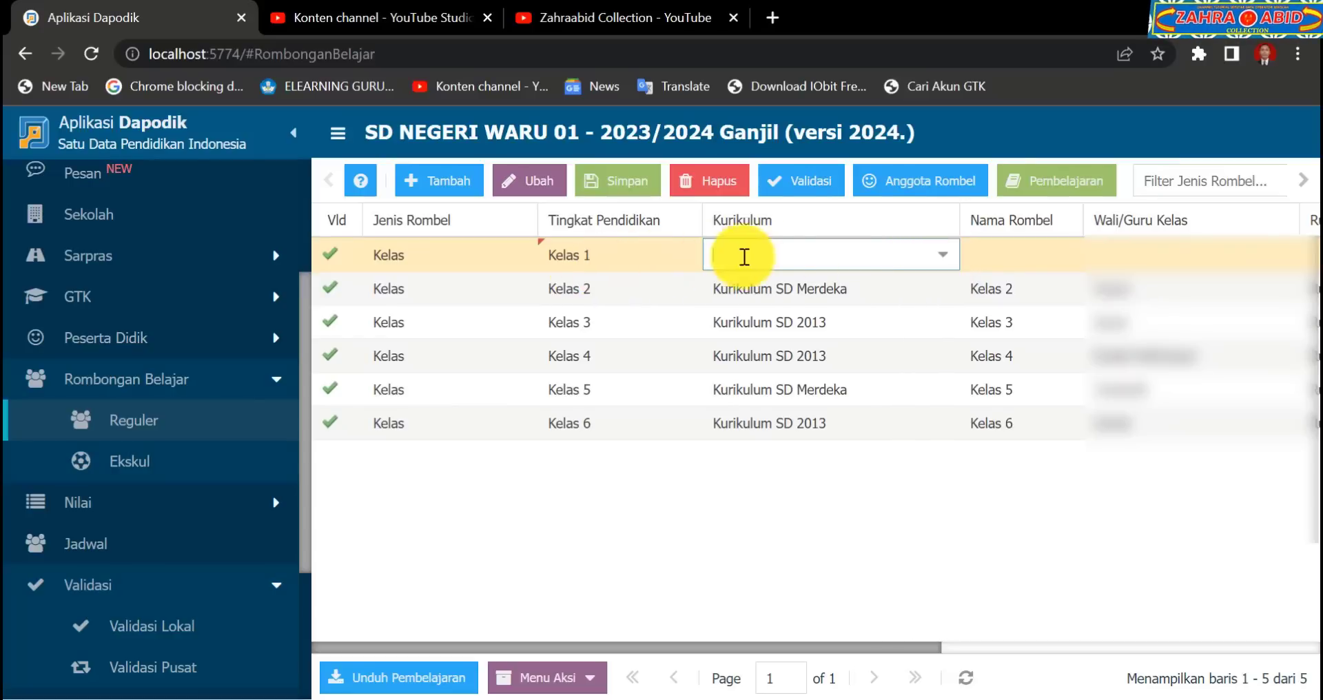
click(941, 255)
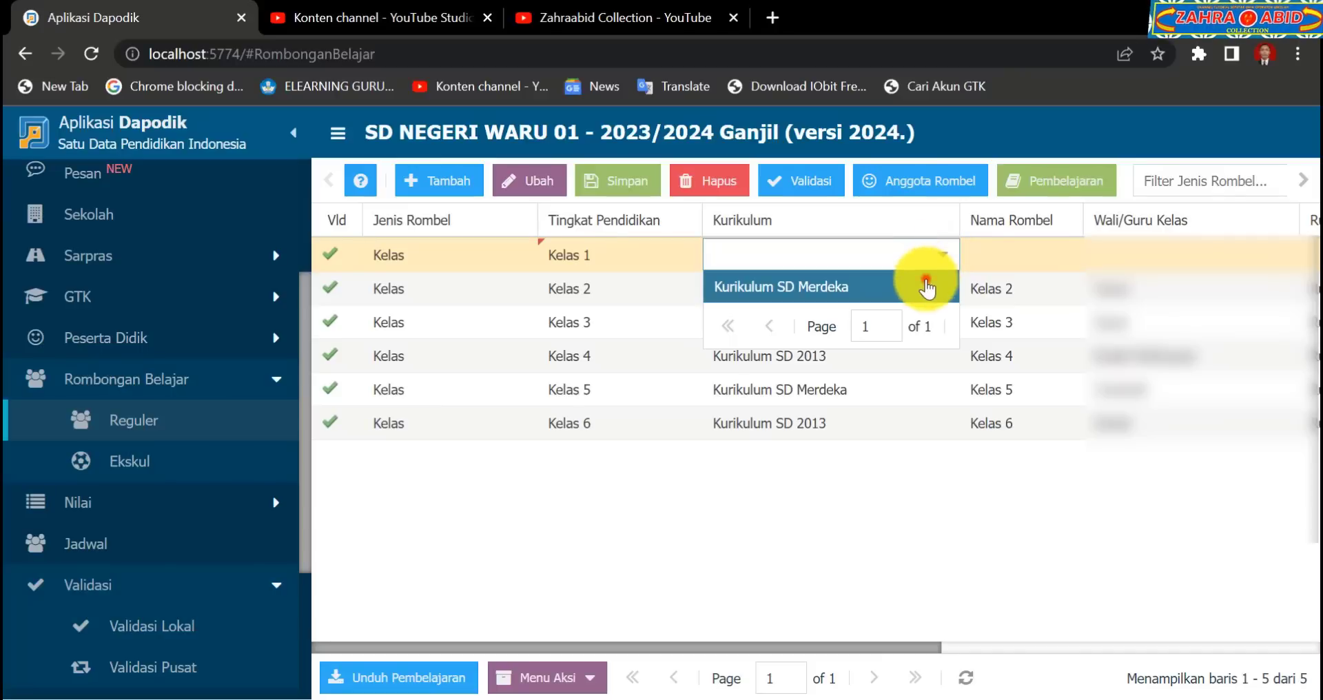
click(927, 282)
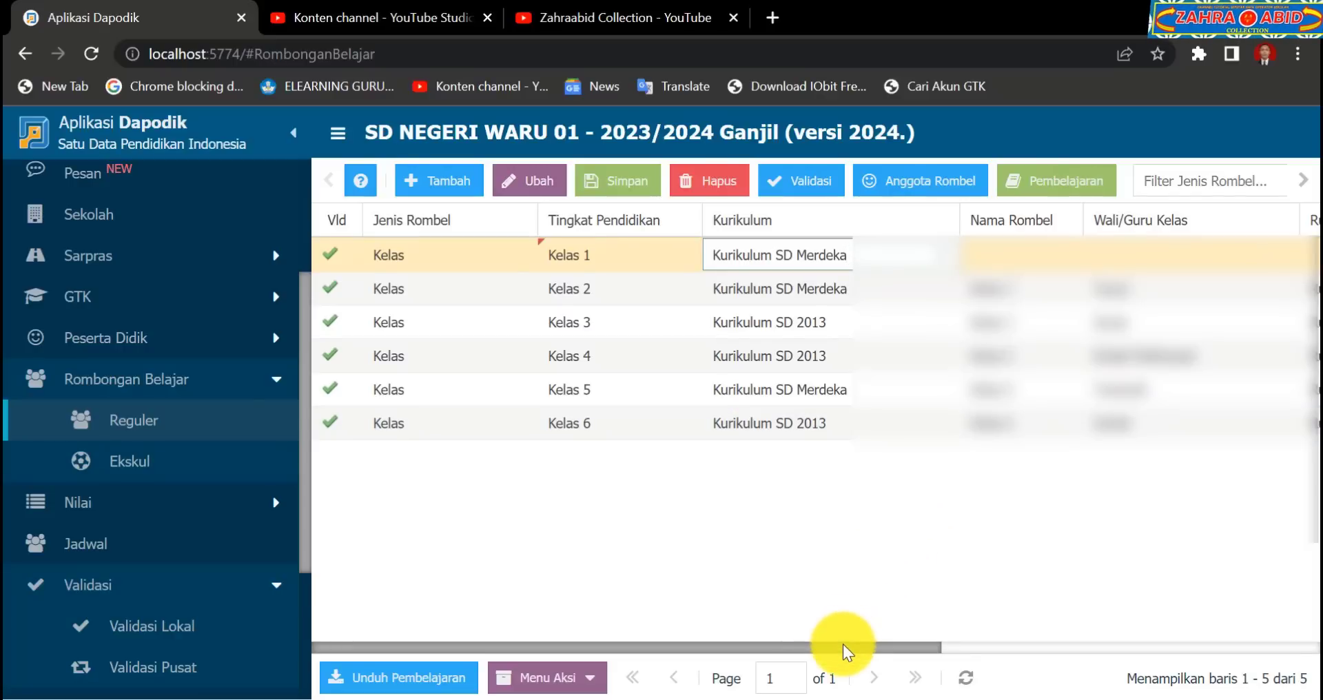
- Set the Nama Rombel of the new first-grade rombel to Kelas 1
drag(843, 643, 953, 632)
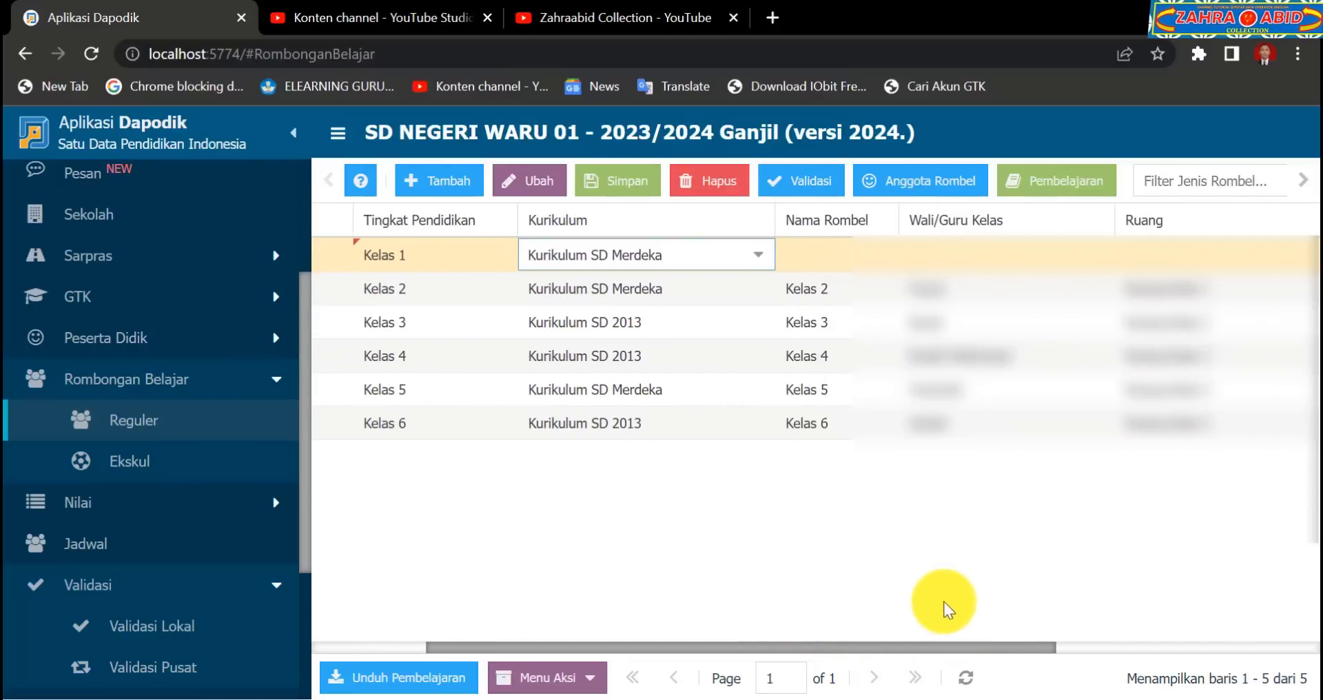
click(850, 266)
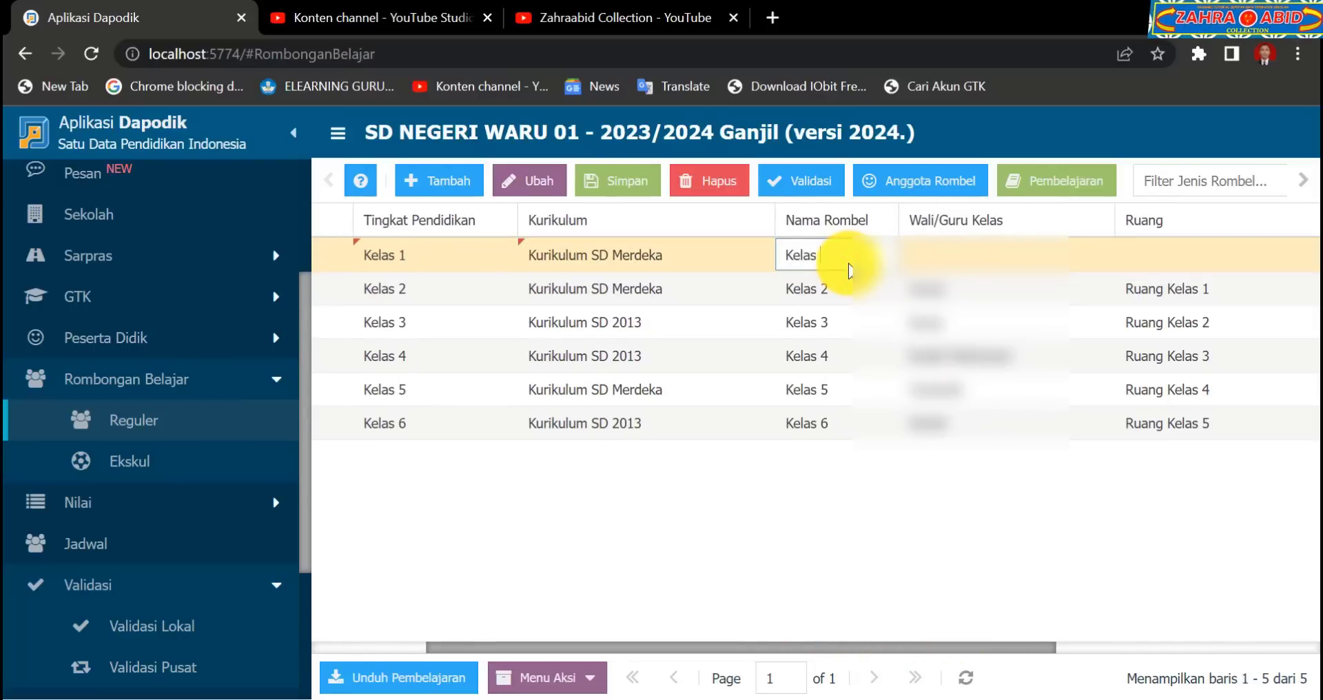
click(941, 485)
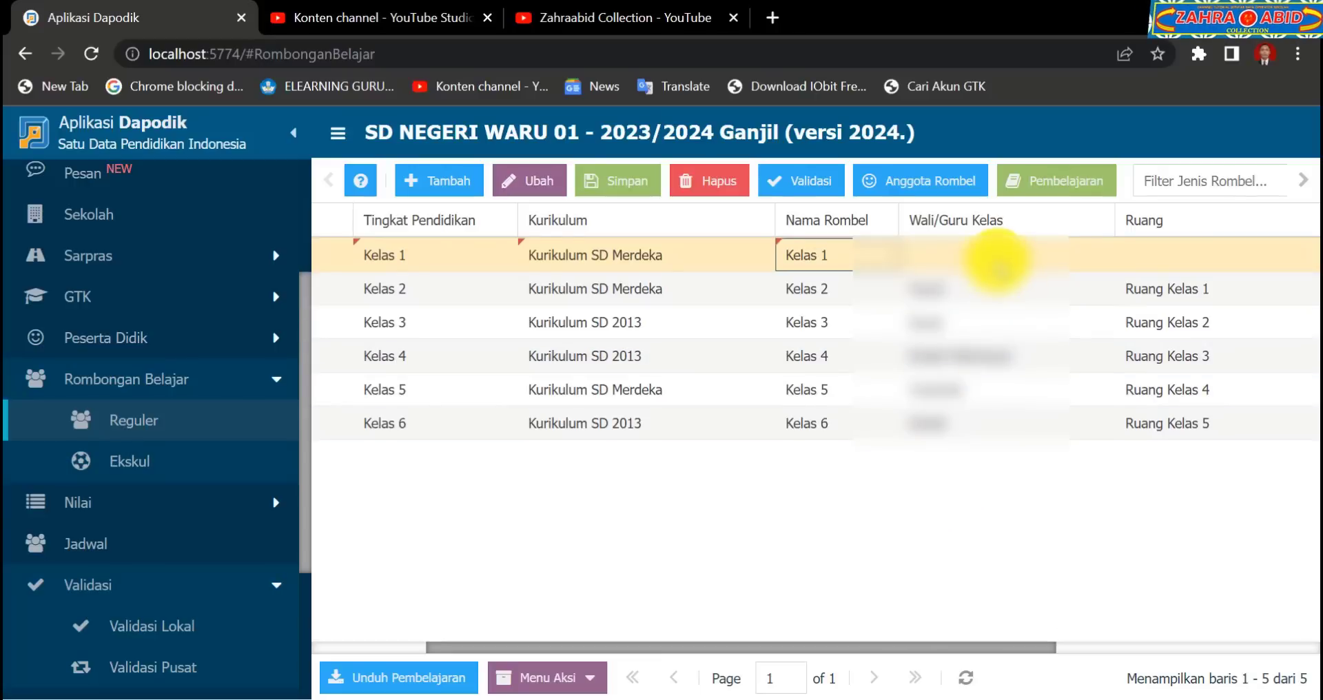
- Replace the Wali/Guru Kelas of the Kelas 2 rombel with a different teacher
click(997, 262)
click(1092, 261)
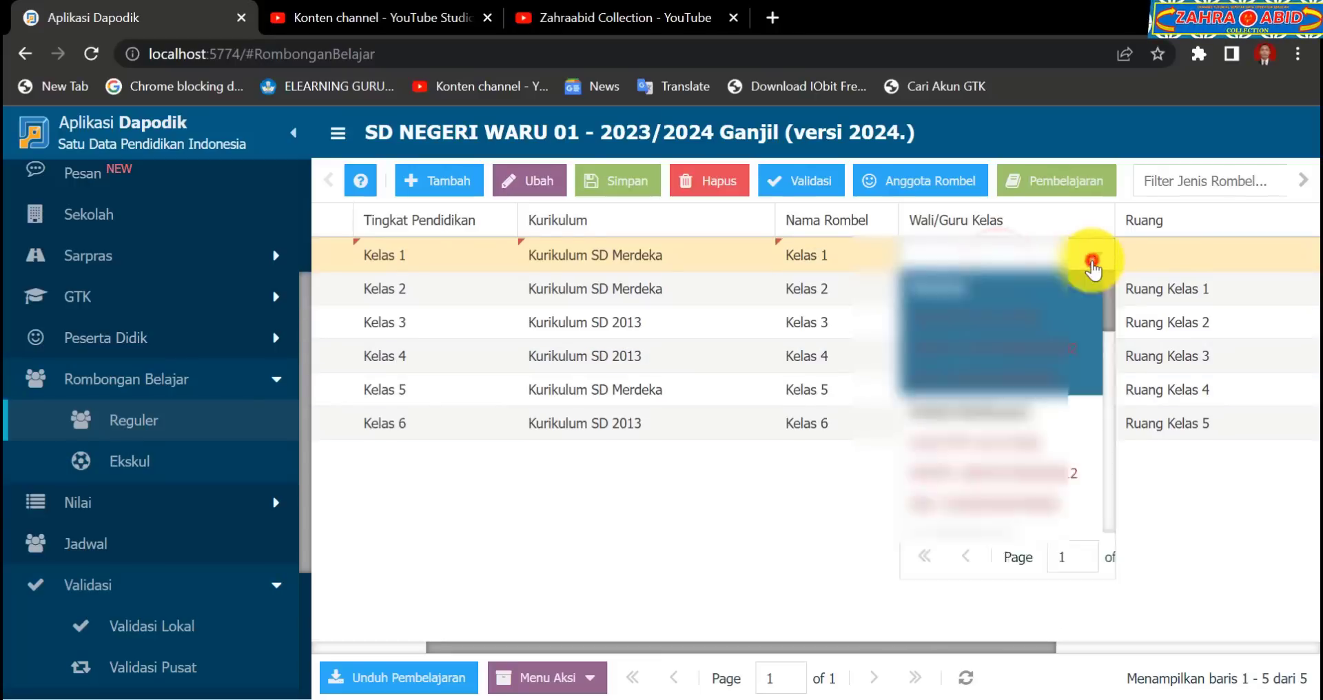
click(1092, 268)
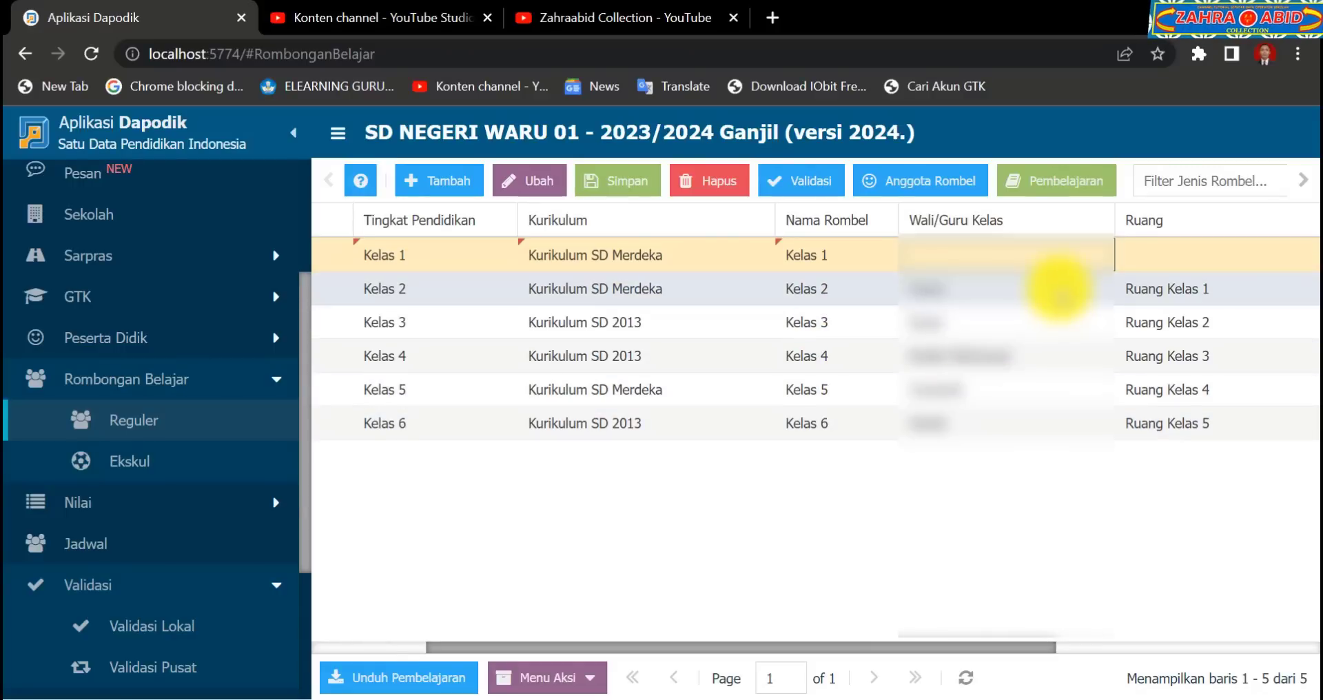
click(1059, 289)
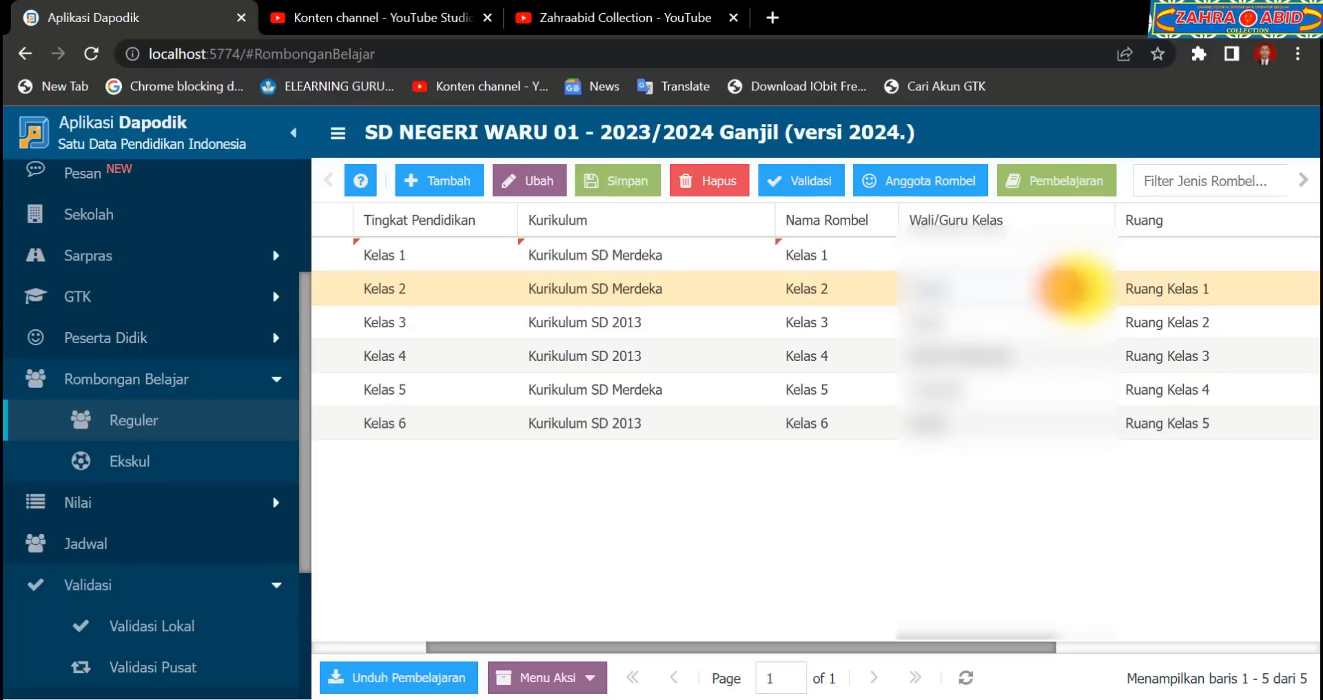
click(1089, 288)
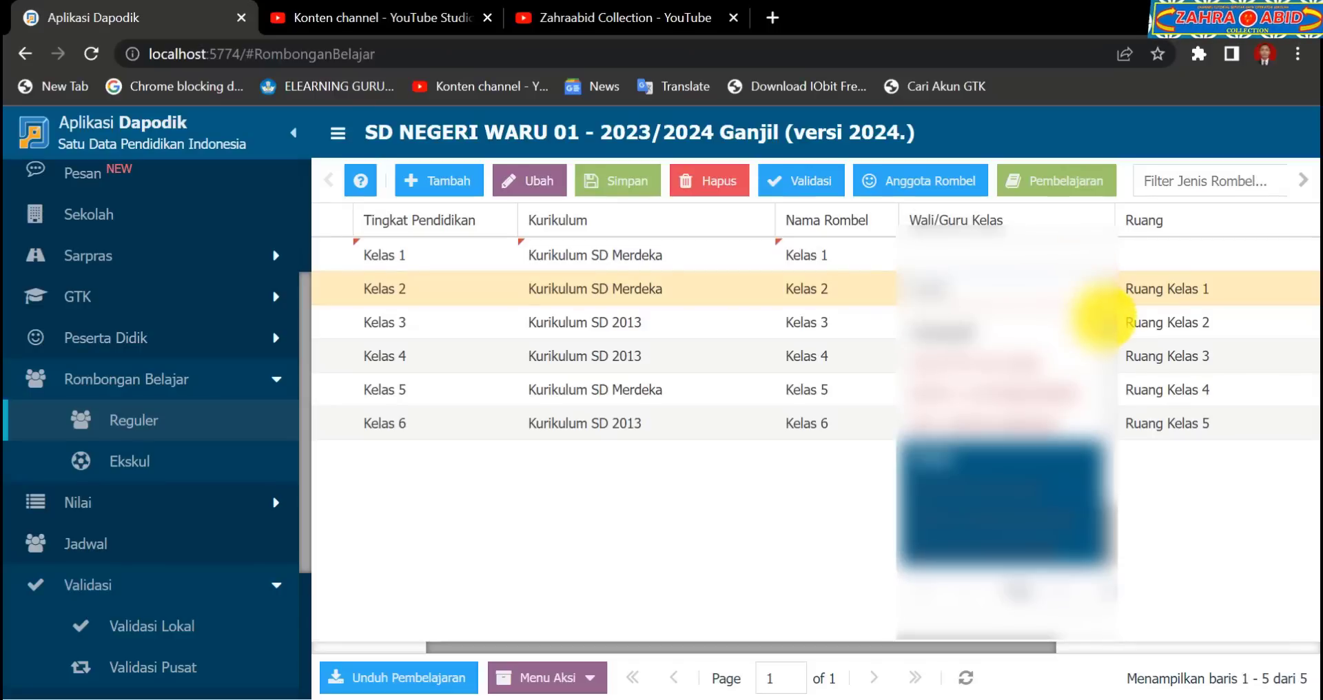
mouse_move(1106, 331)
mouse_down()
mouse_move(1121, 546)
mouse_move(1119, 321)
mouse_up()
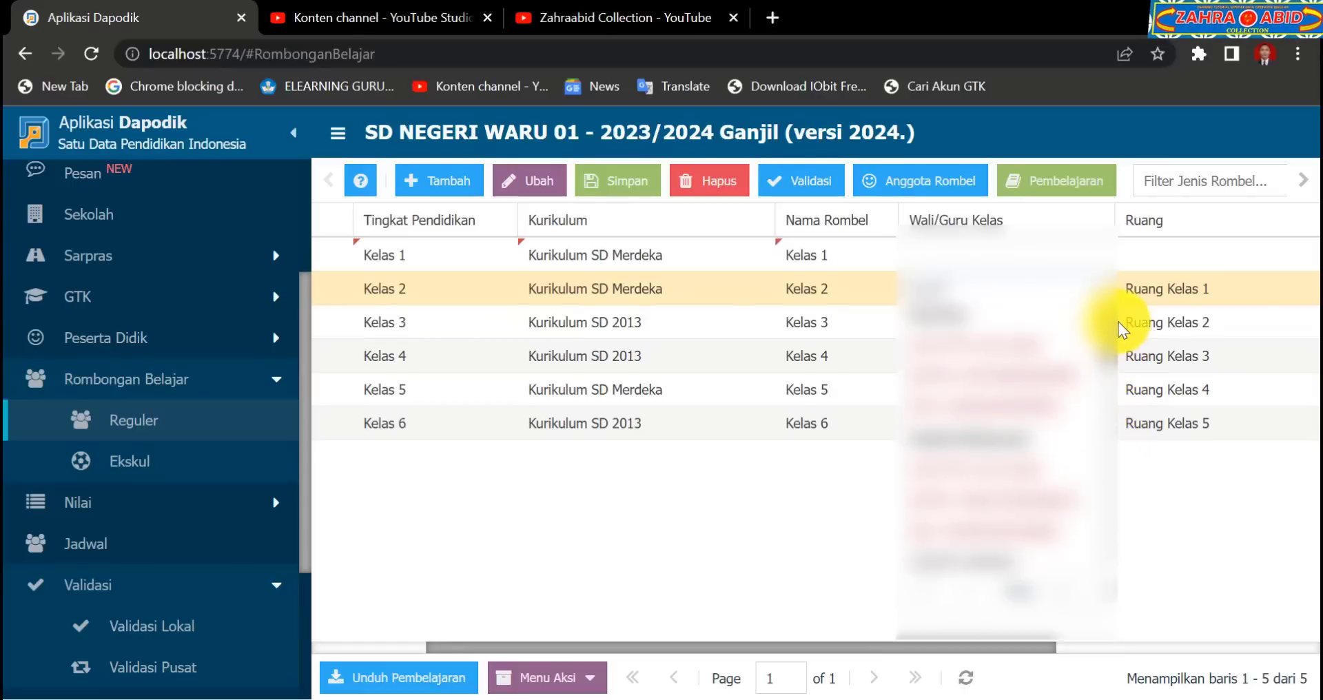
click(1085, 327)
click(1049, 529)
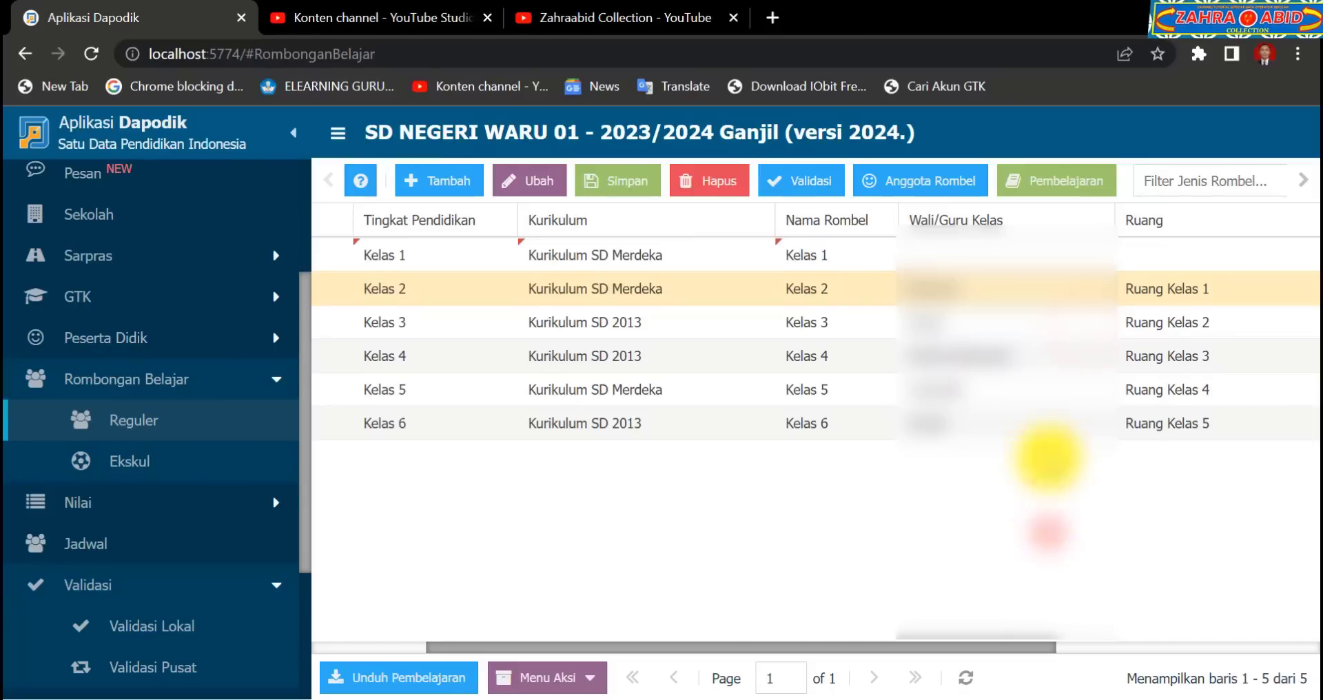
- Assign a teacher as Wali/Guru Kelas of the new Kelas 1 rombel
click(1028, 258)
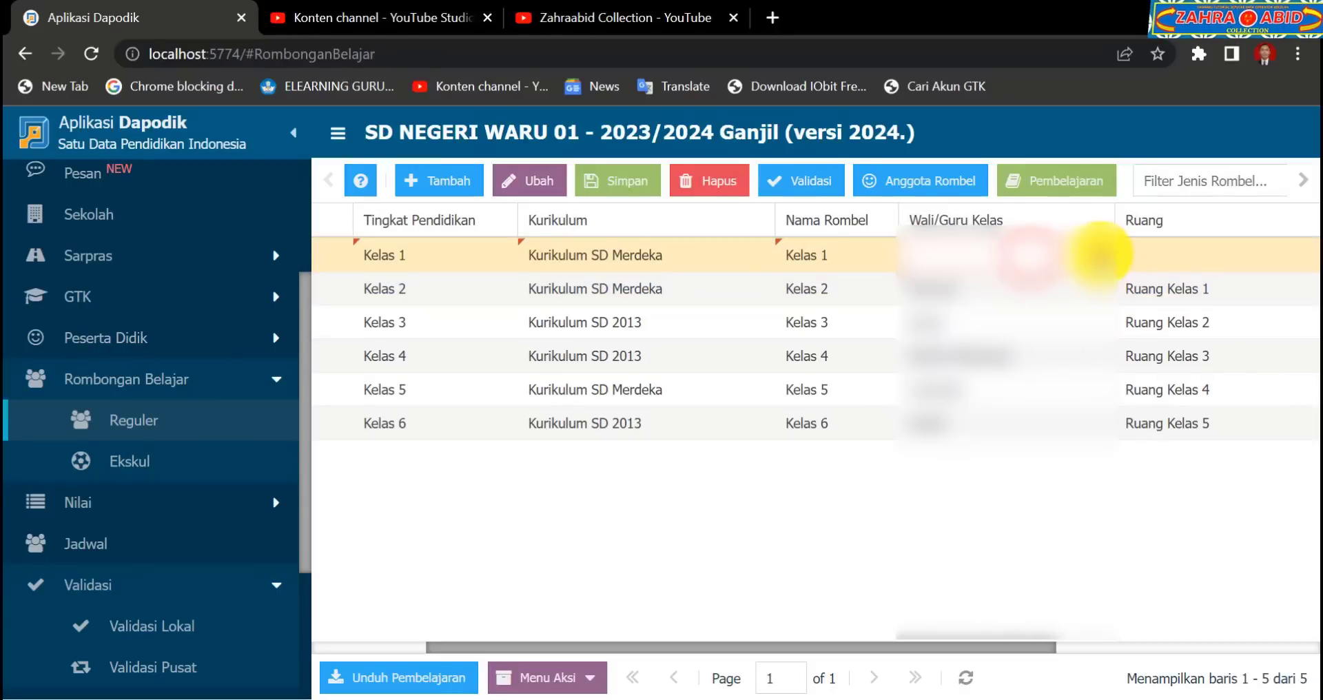
click(1106, 254)
drag(1105, 283, 1099, 473)
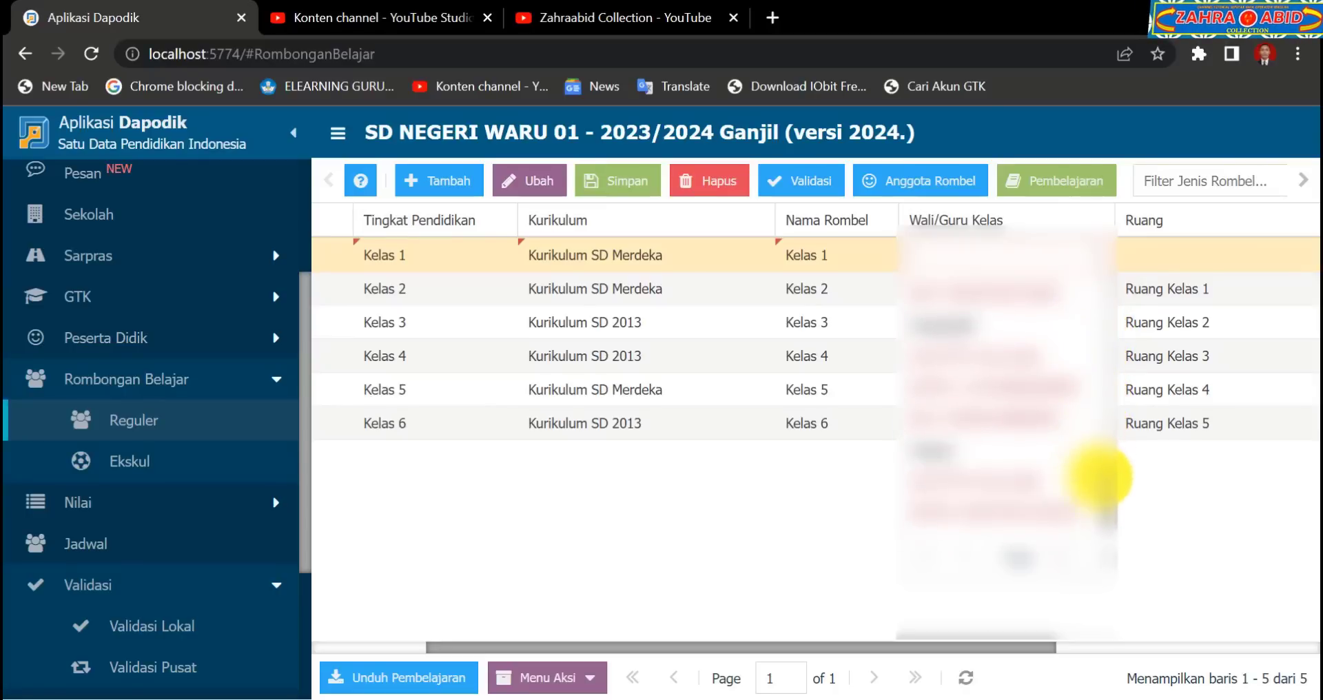
click(1087, 479)
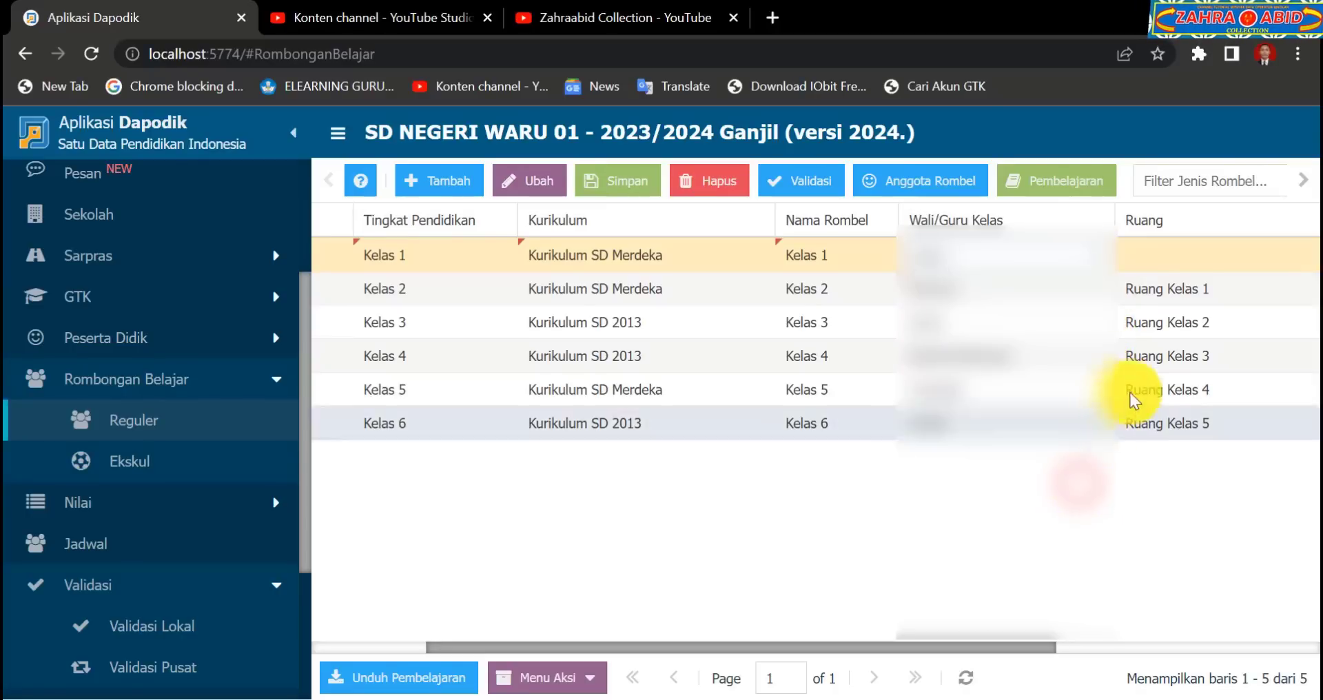
- Set the Kelas 1 rombel's room to Ruang Kelas 1 and save the rombel list
click(1168, 257)
click(1288, 255)
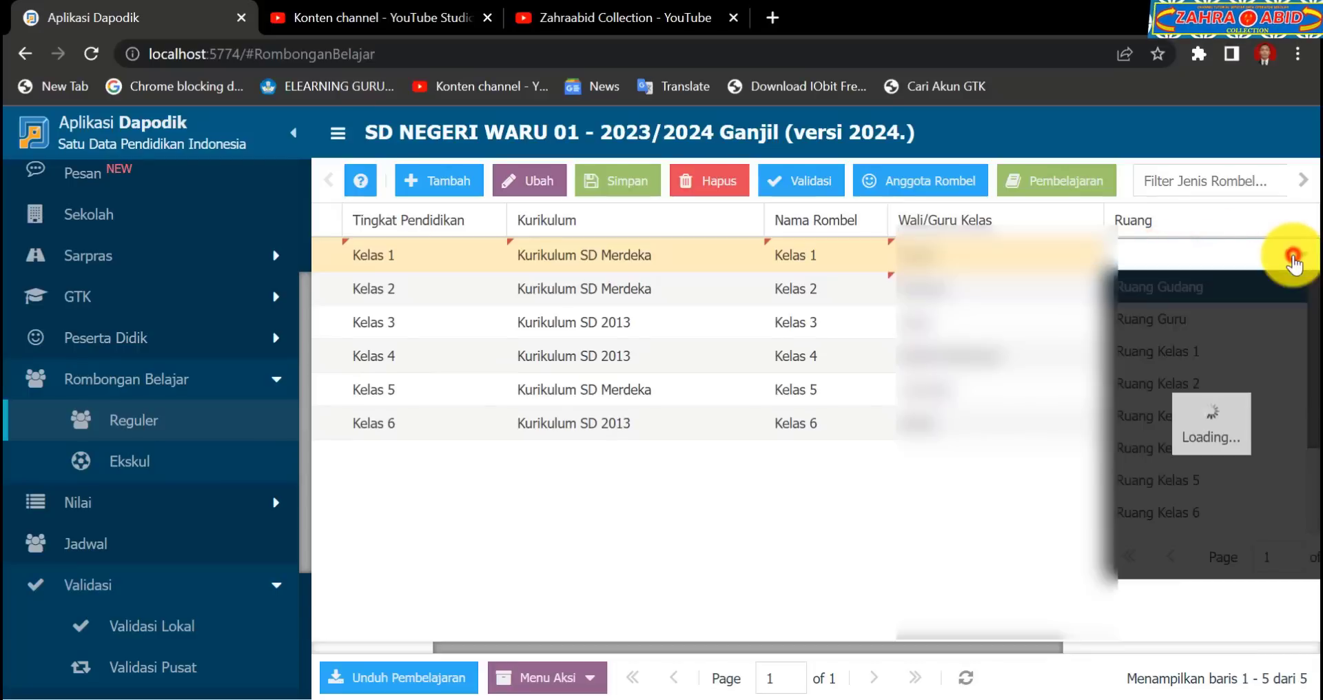
click(1258, 347)
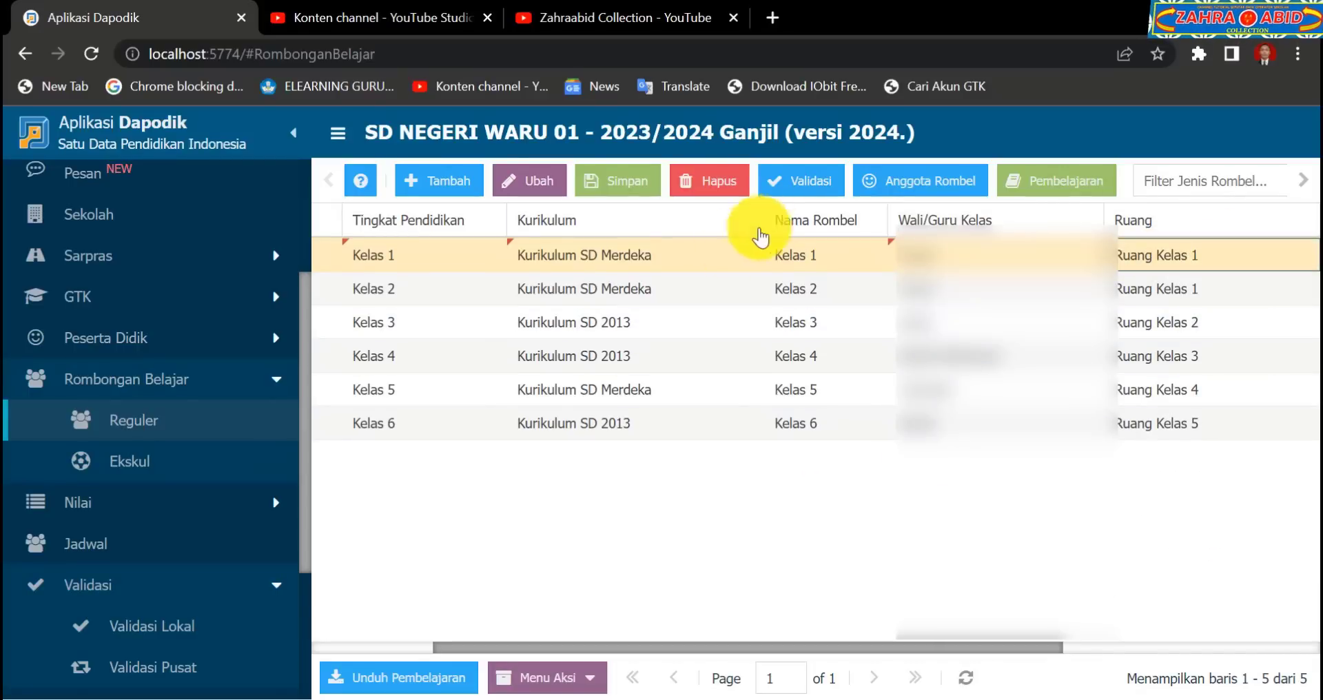
click(627, 188)
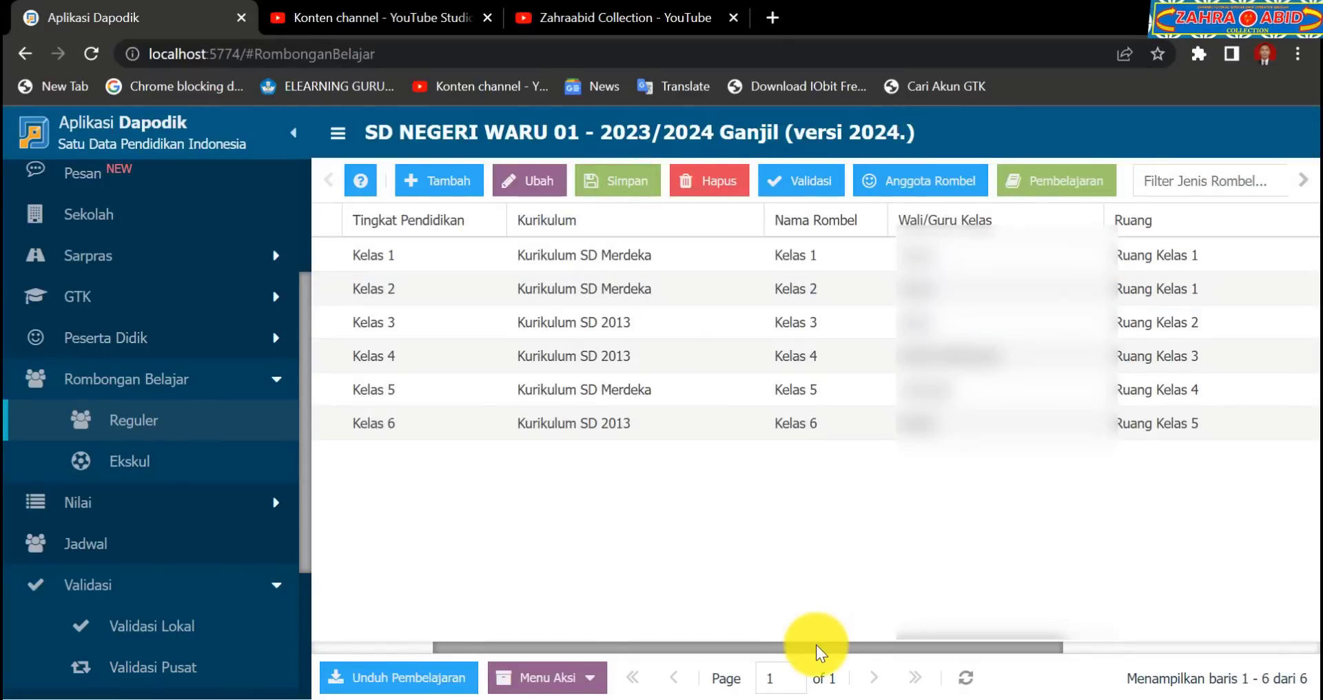
drag(816, 644, 695, 644)
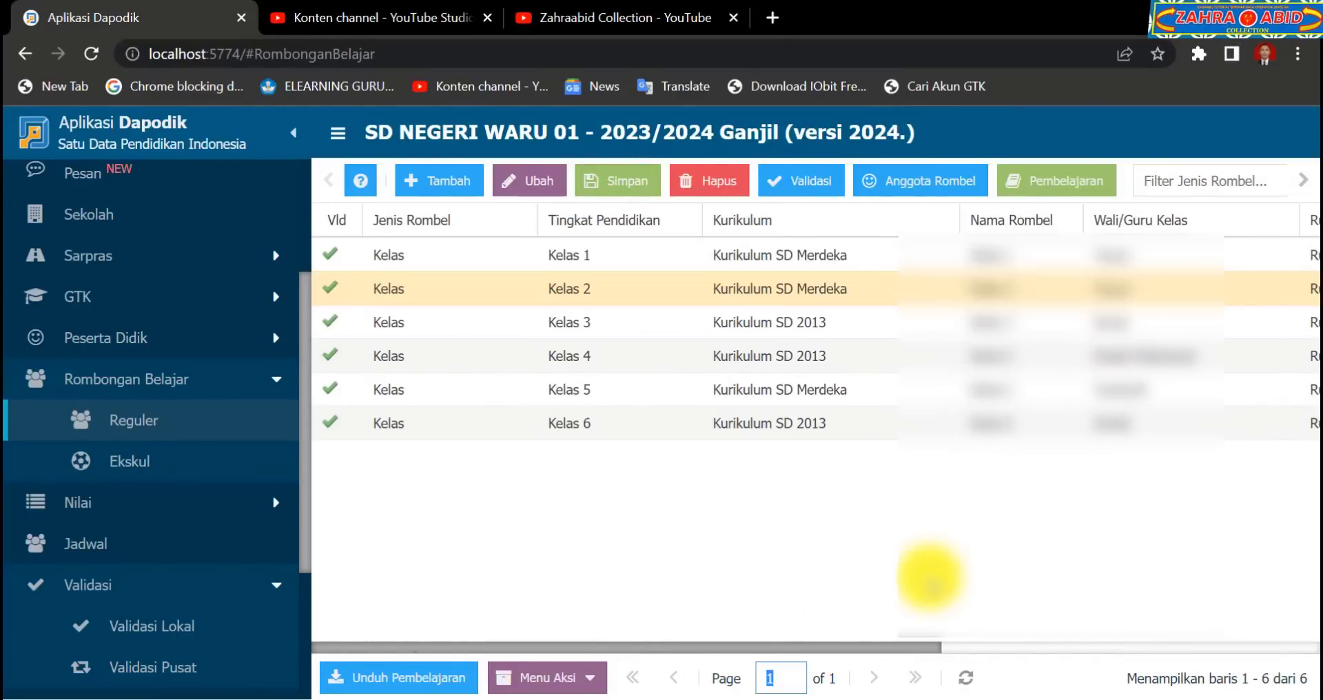
click(929, 576)
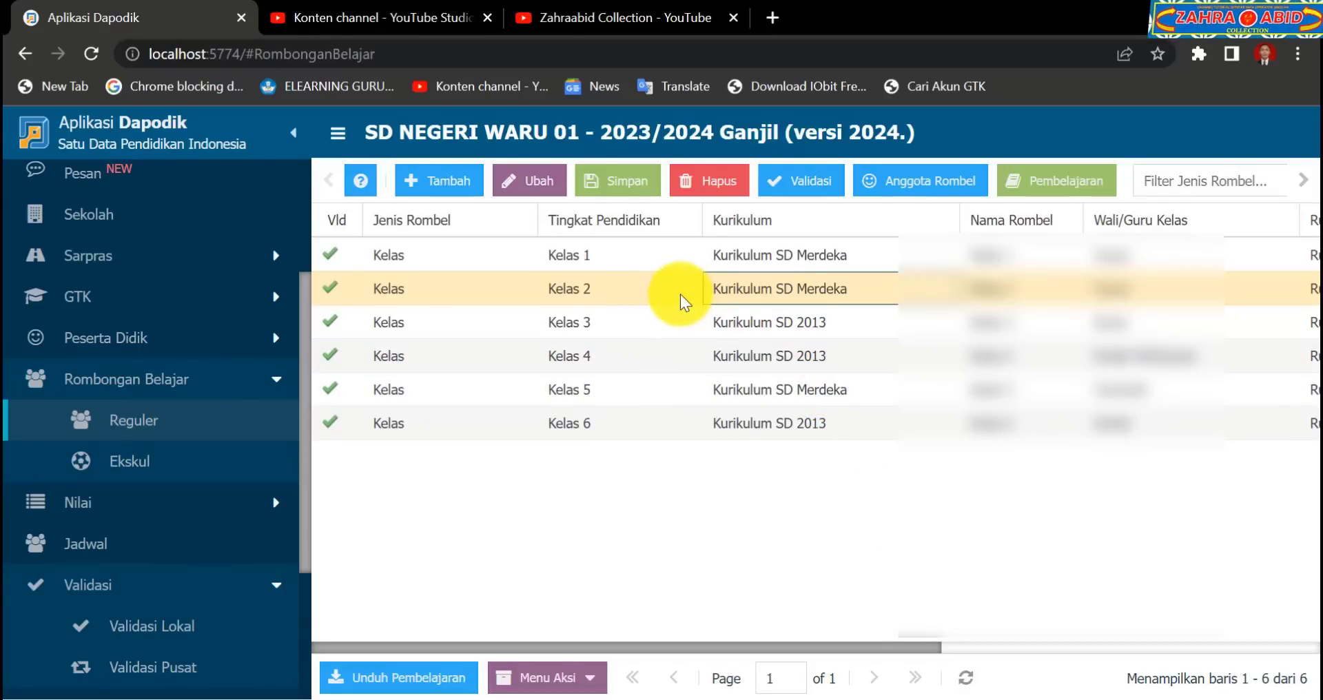
- Open the curriculum options of the Kelas 2 rombel and choose Kurikulum SD Merdeka
click(774, 289)
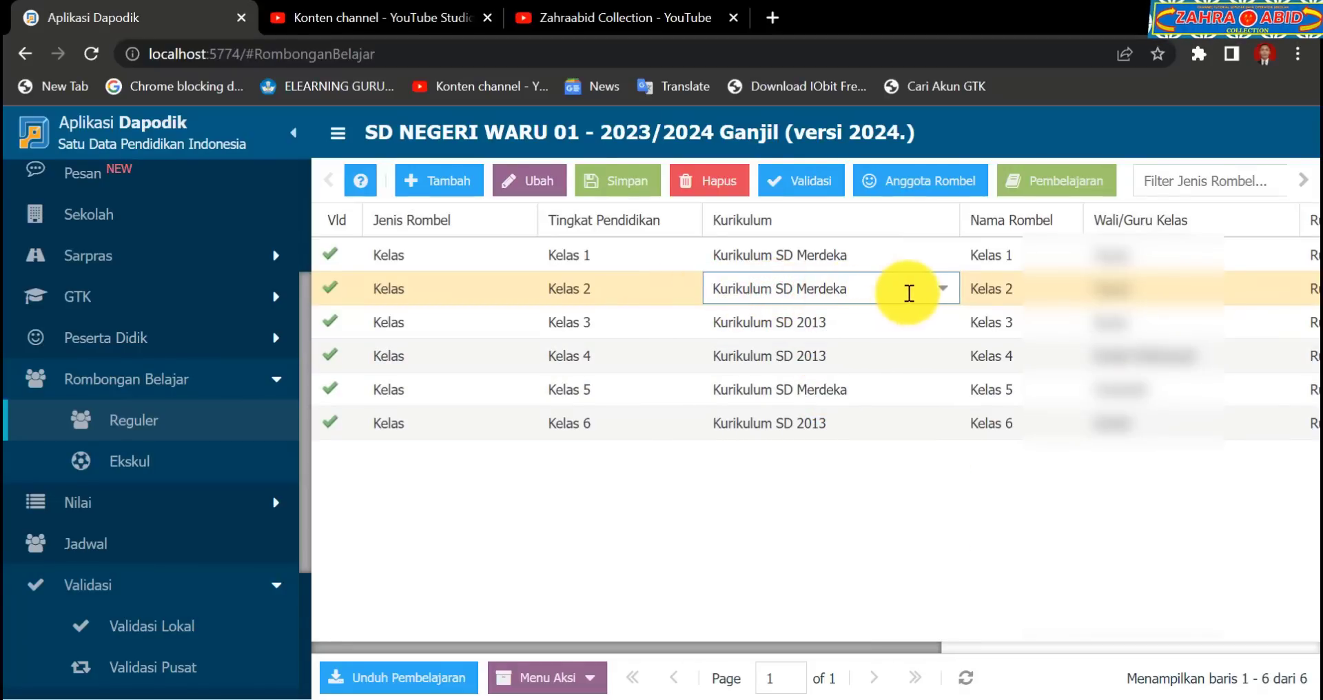
click(944, 289)
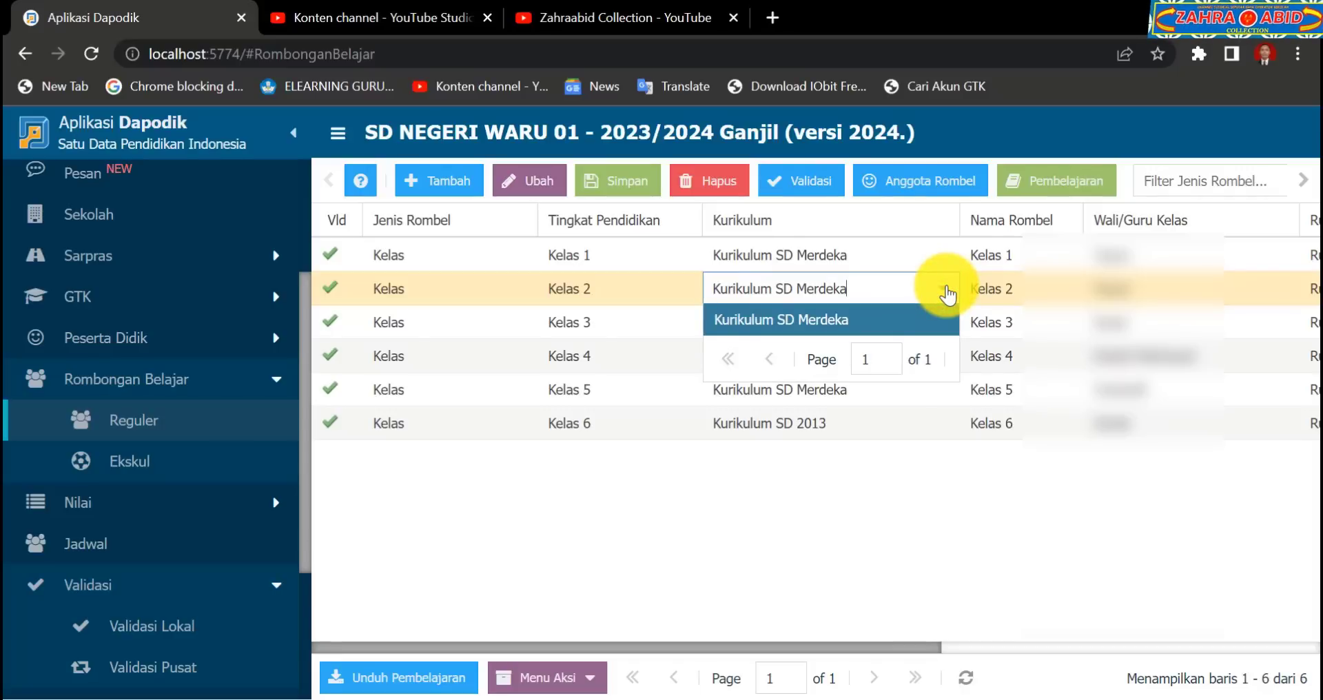
click(914, 320)
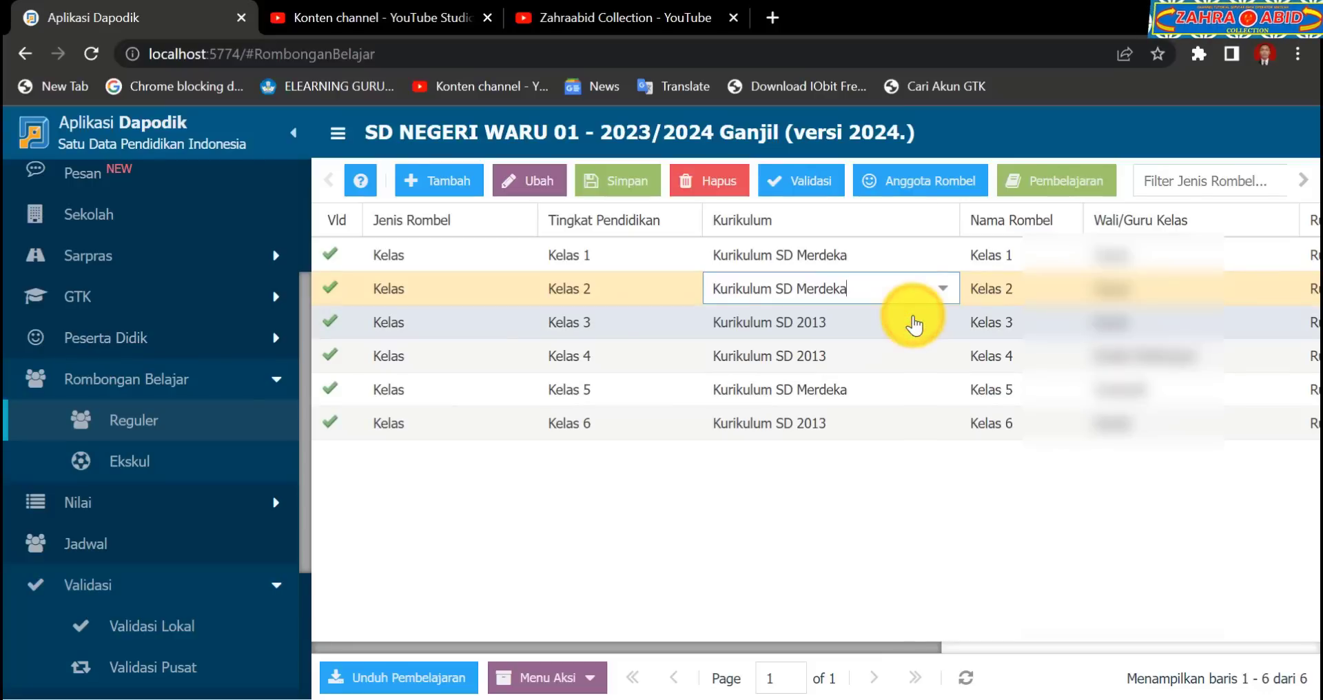
click(929, 481)
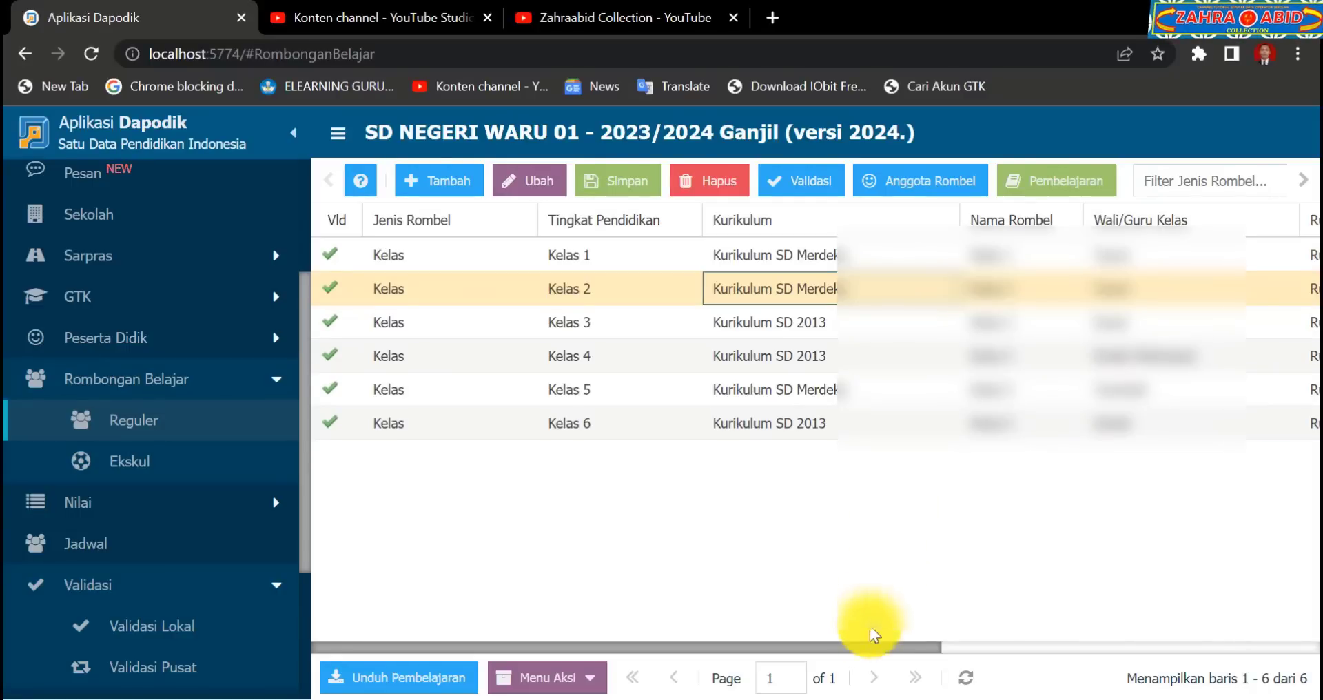
drag(867, 645, 987, 643)
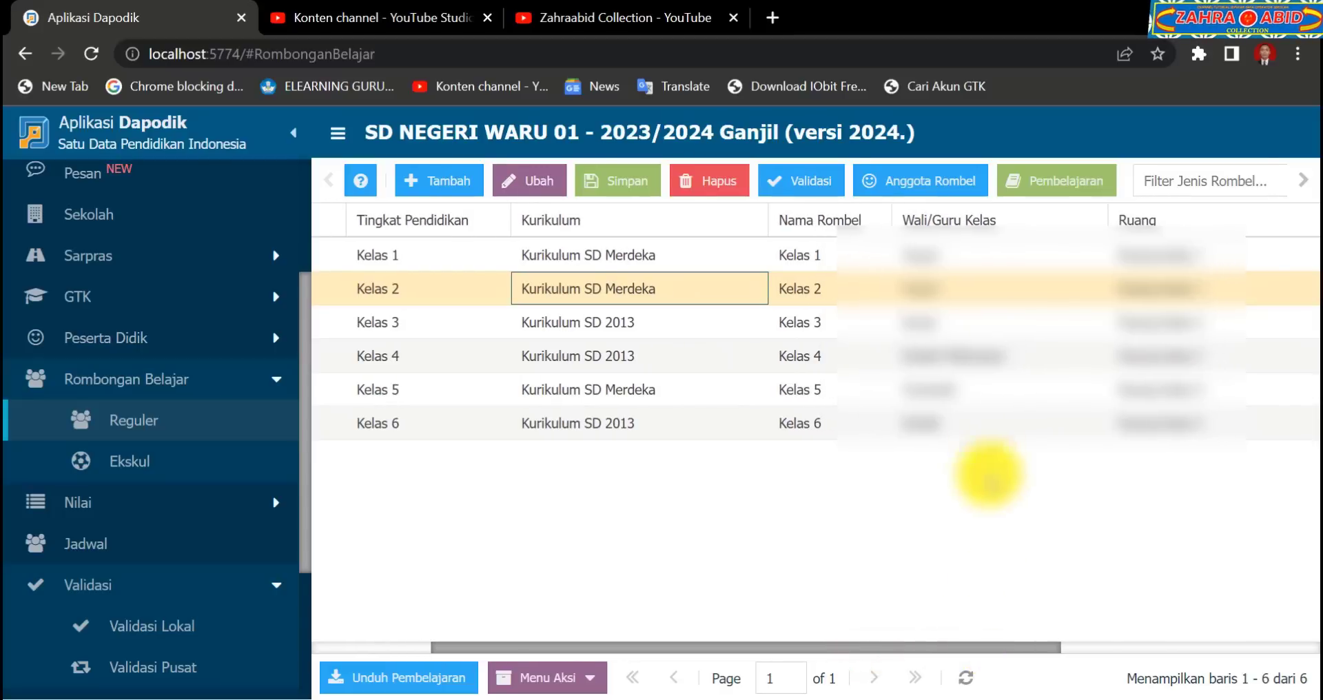
- Choose the teacher for the Wali/Guru Kelas field of the Kelas 2 rombel
click(940, 288)
click(1084, 290)
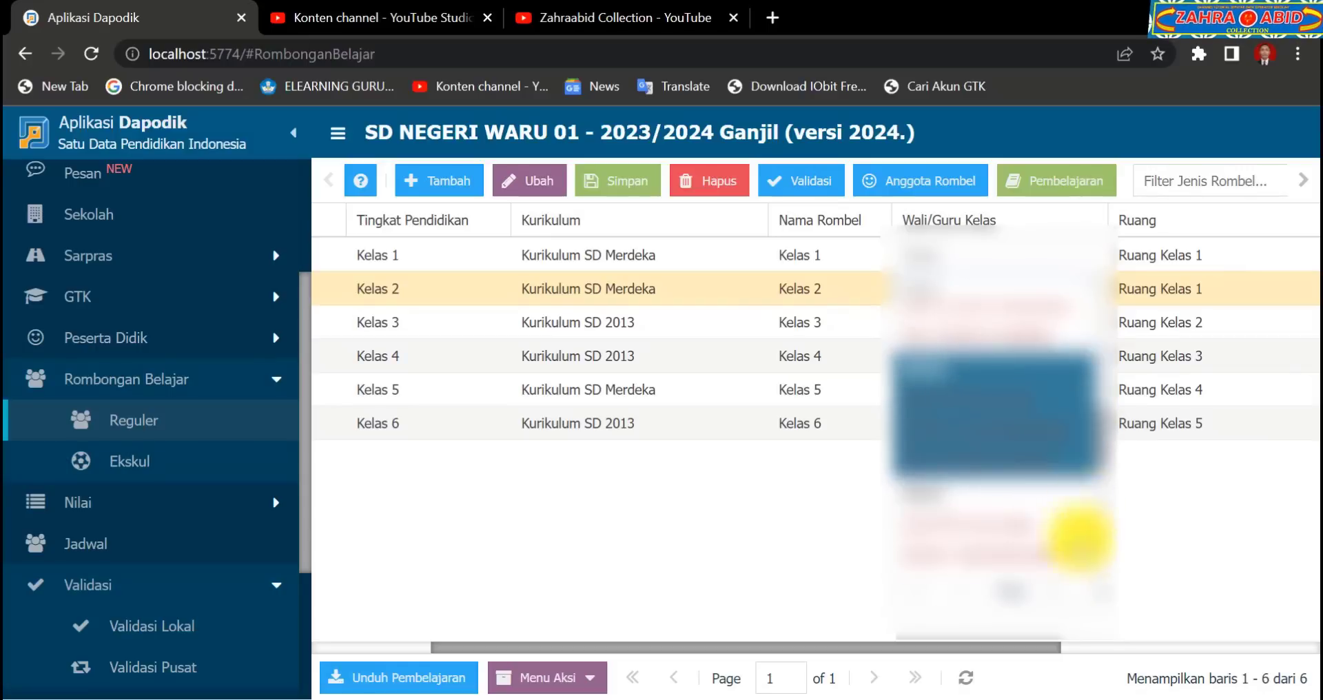
click(1074, 538)
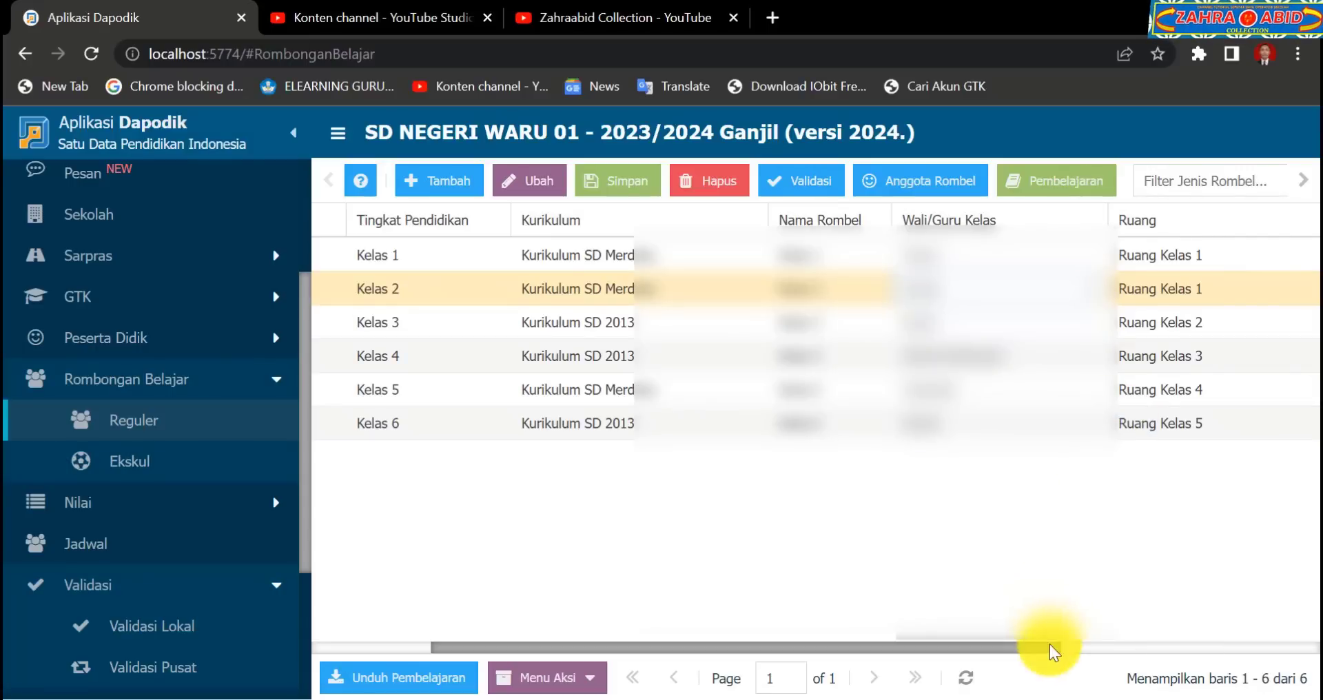
- Set the Kelas 2 rombel's room to Ruang Kelas 2 and save the rombel list
drag(1049, 650, 1205, 648)
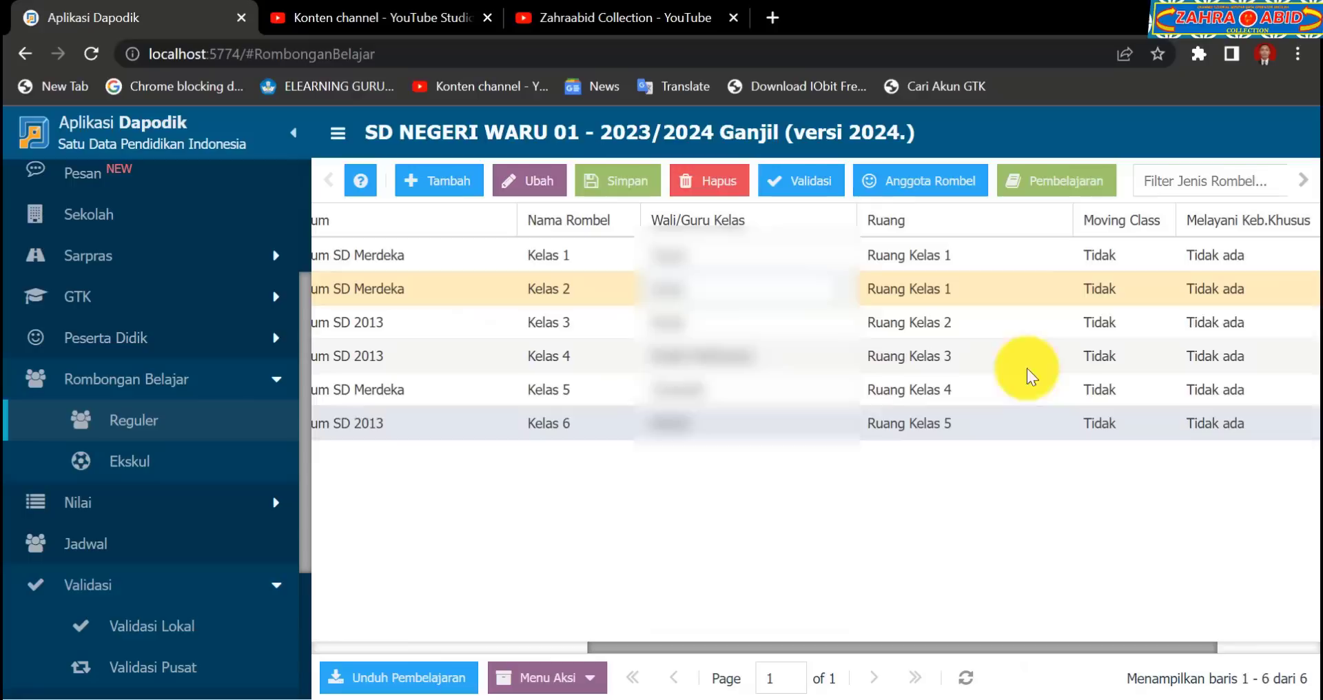
click(978, 292)
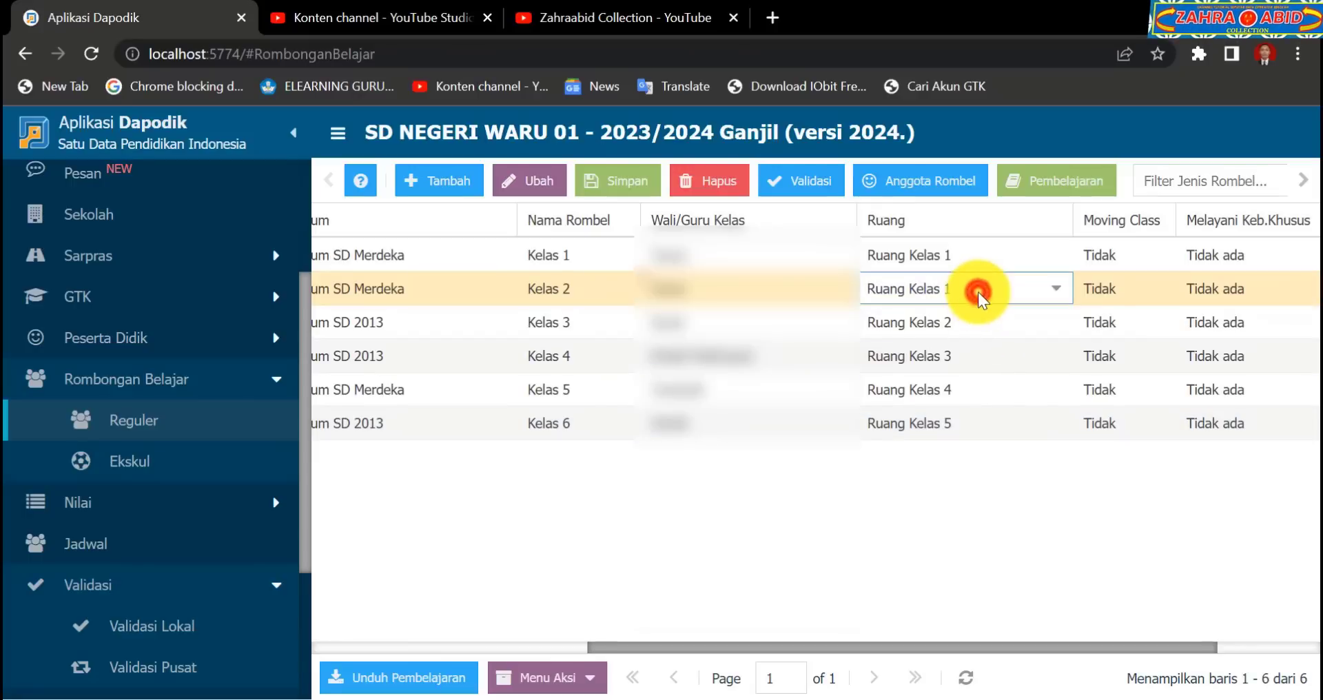
click(1052, 291)
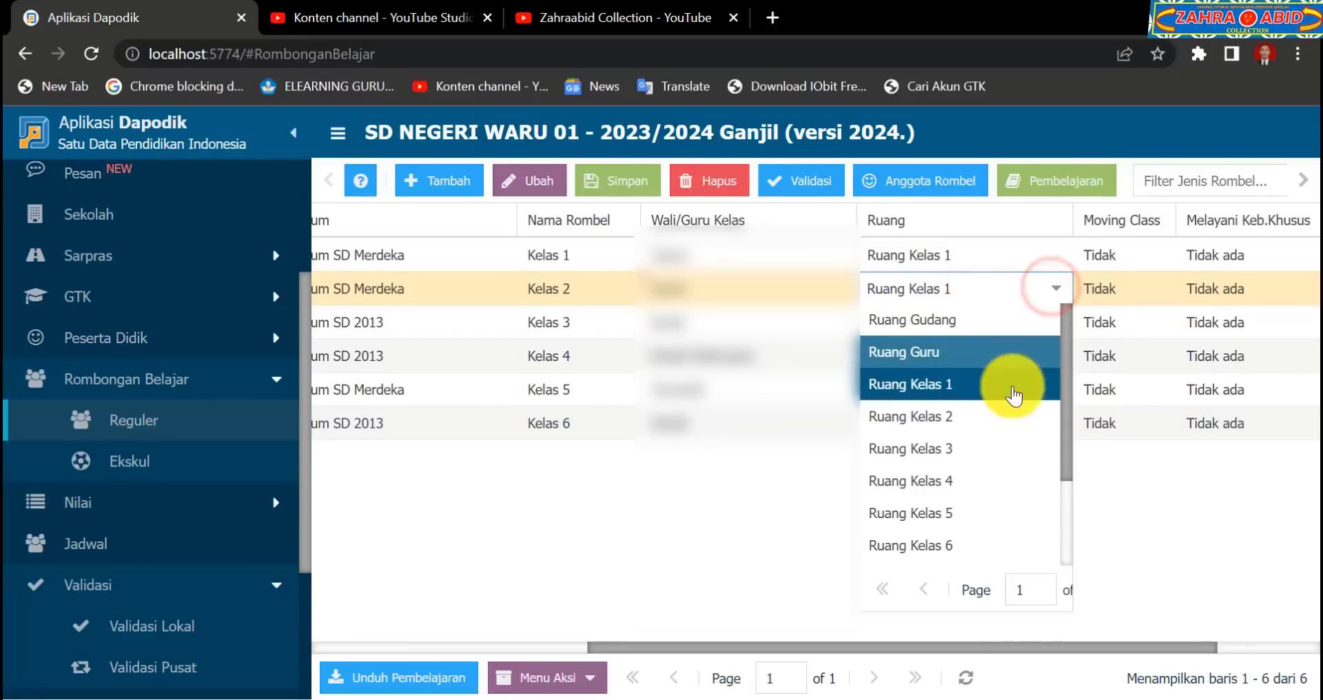
click(1006, 414)
click(1018, 488)
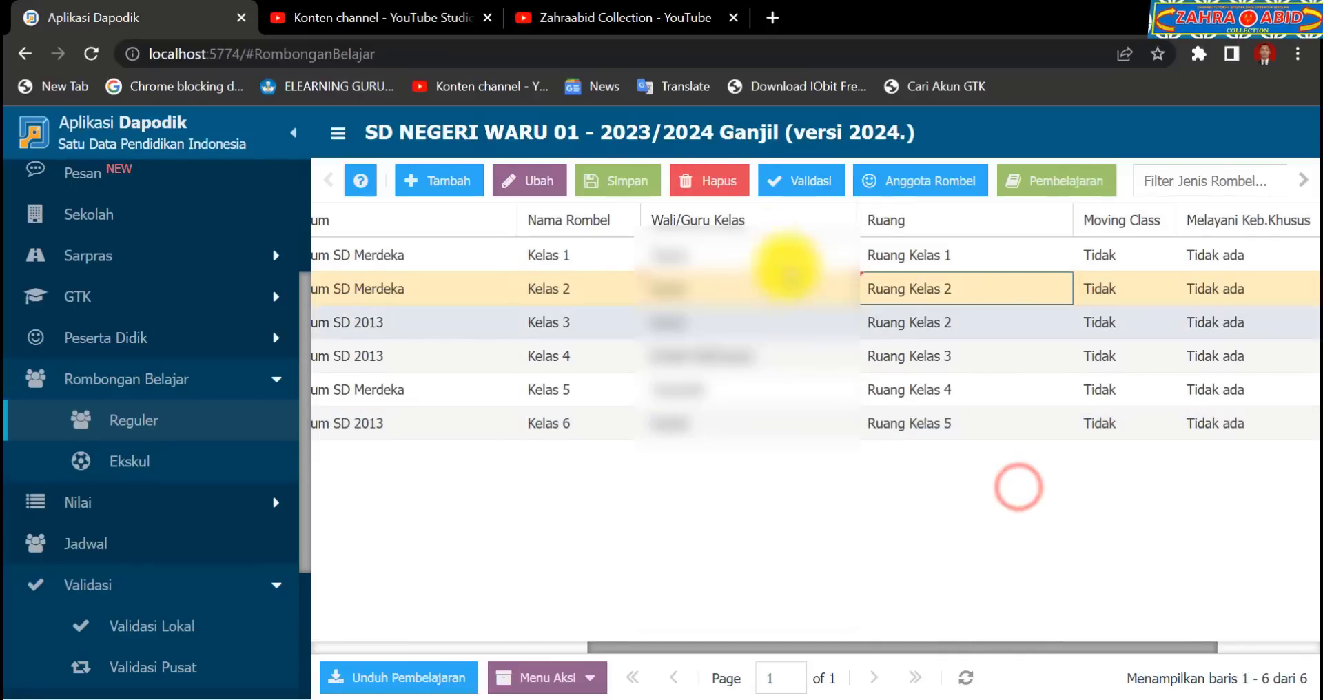
click(639, 188)
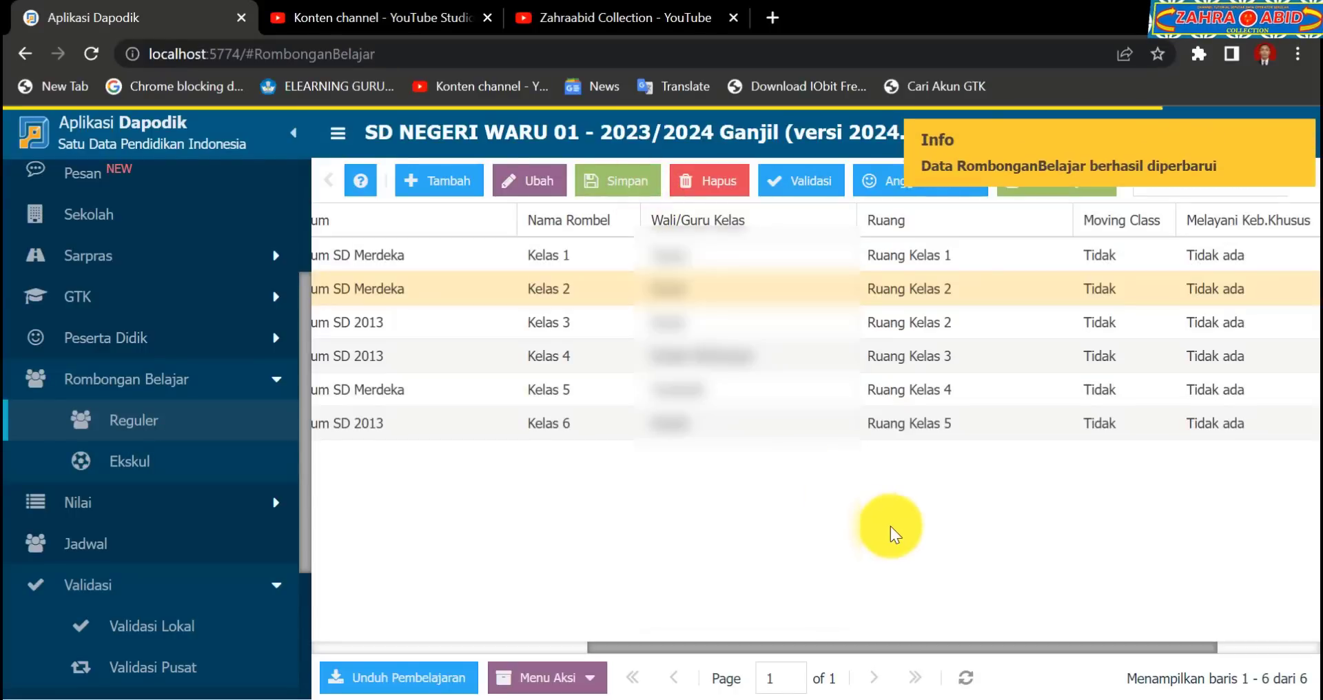
- Replace the Wali/Guru Kelas of the Kelas 3 rombel with a different teacher
drag(896, 646, 574, 597)
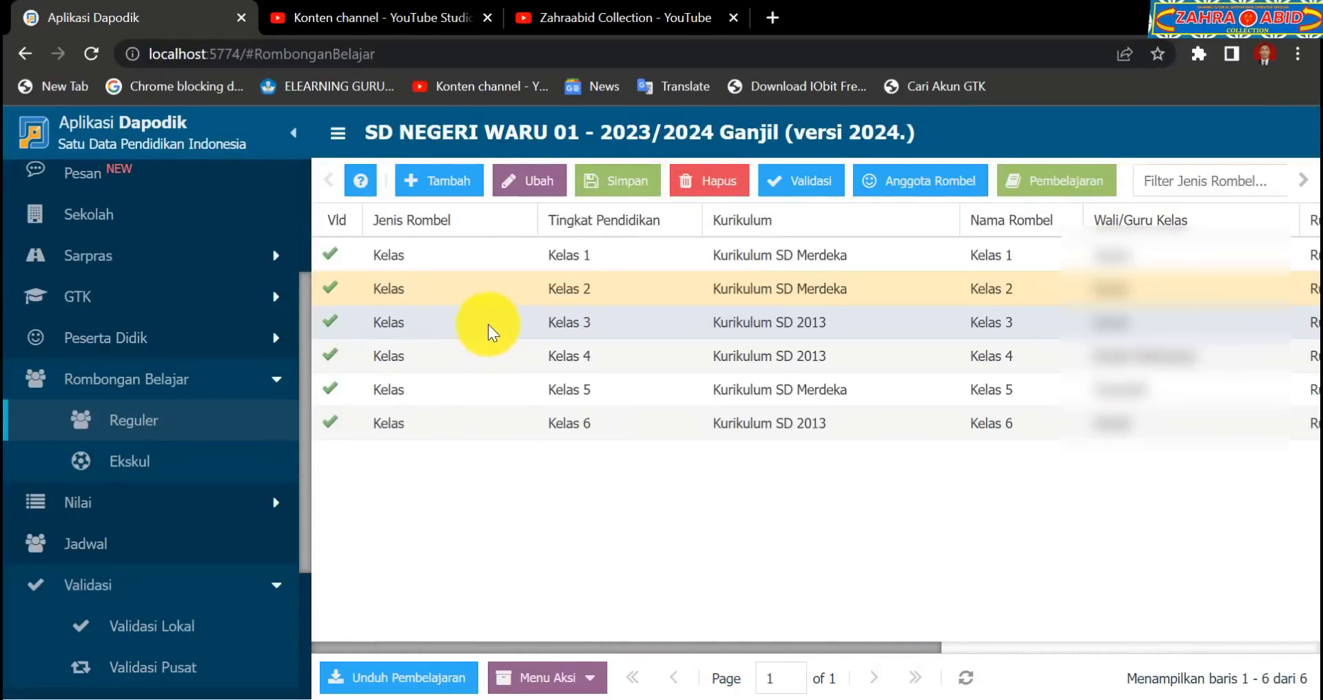
click(824, 323)
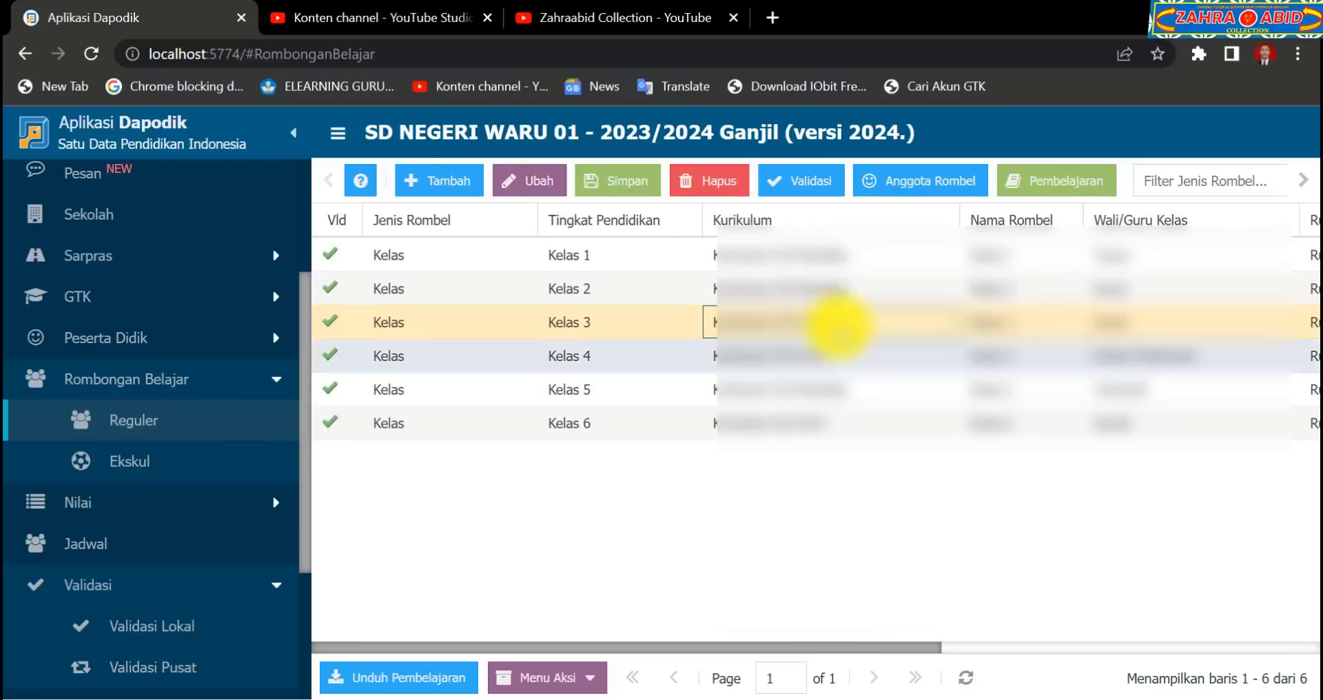
drag(875, 641, 1013, 627)
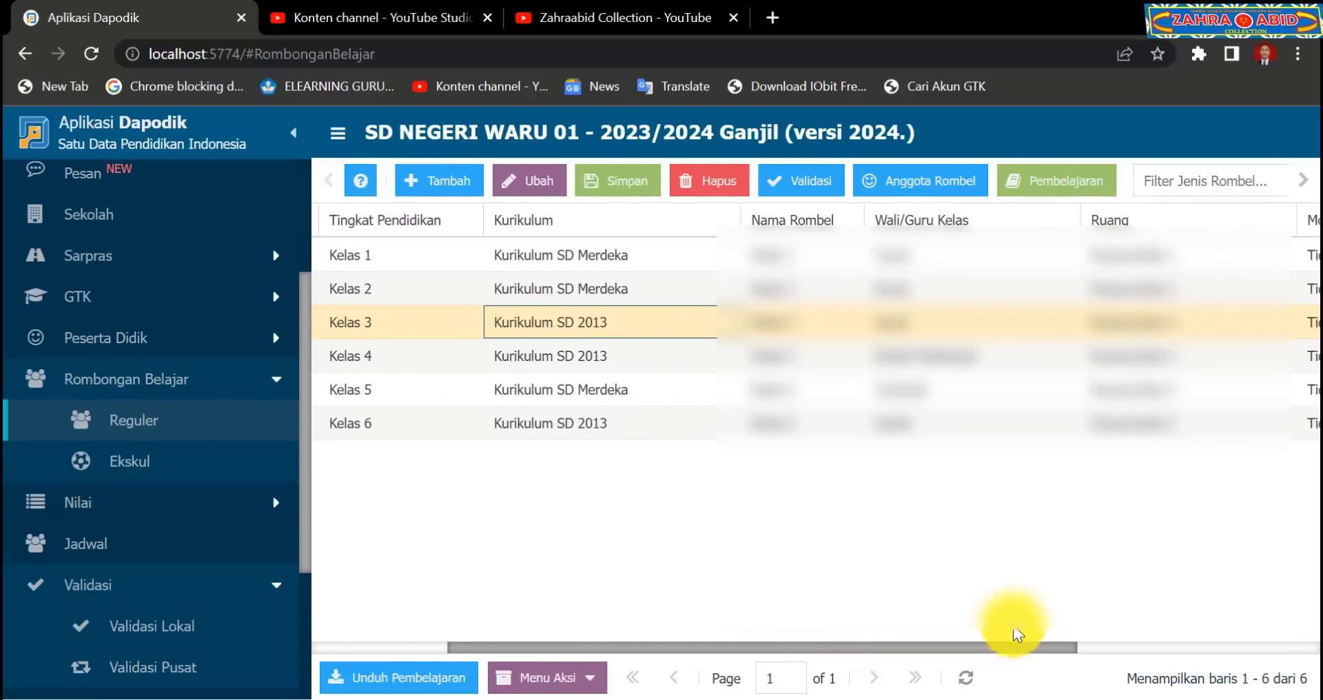
click(987, 324)
click(1059, 324)
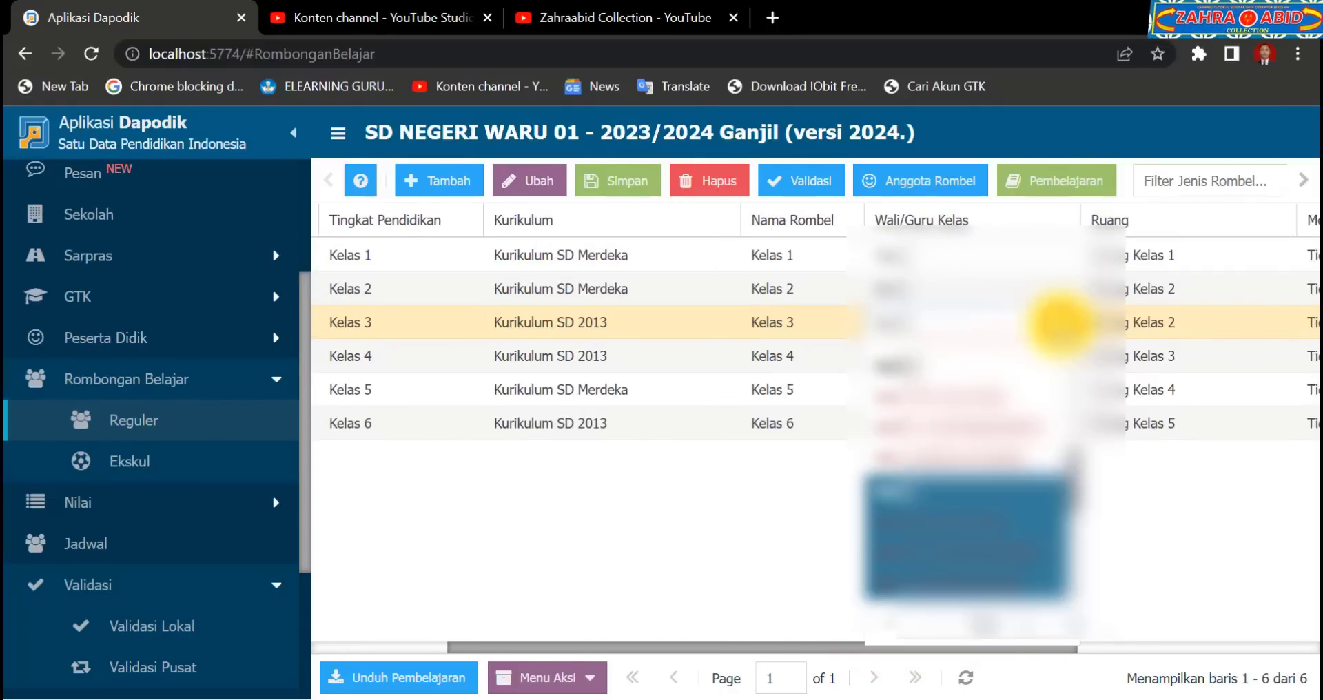
scroll(1034, 439, down, 3)
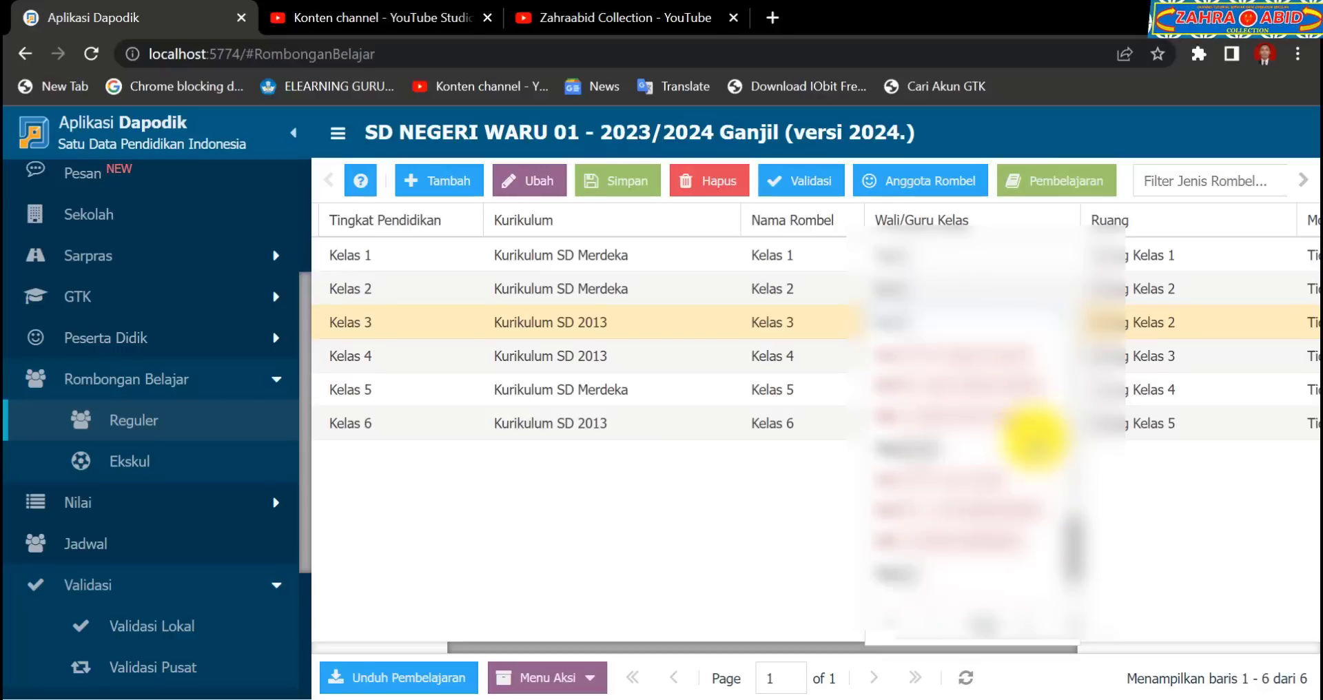
scroll(1034, 439, up, 3)
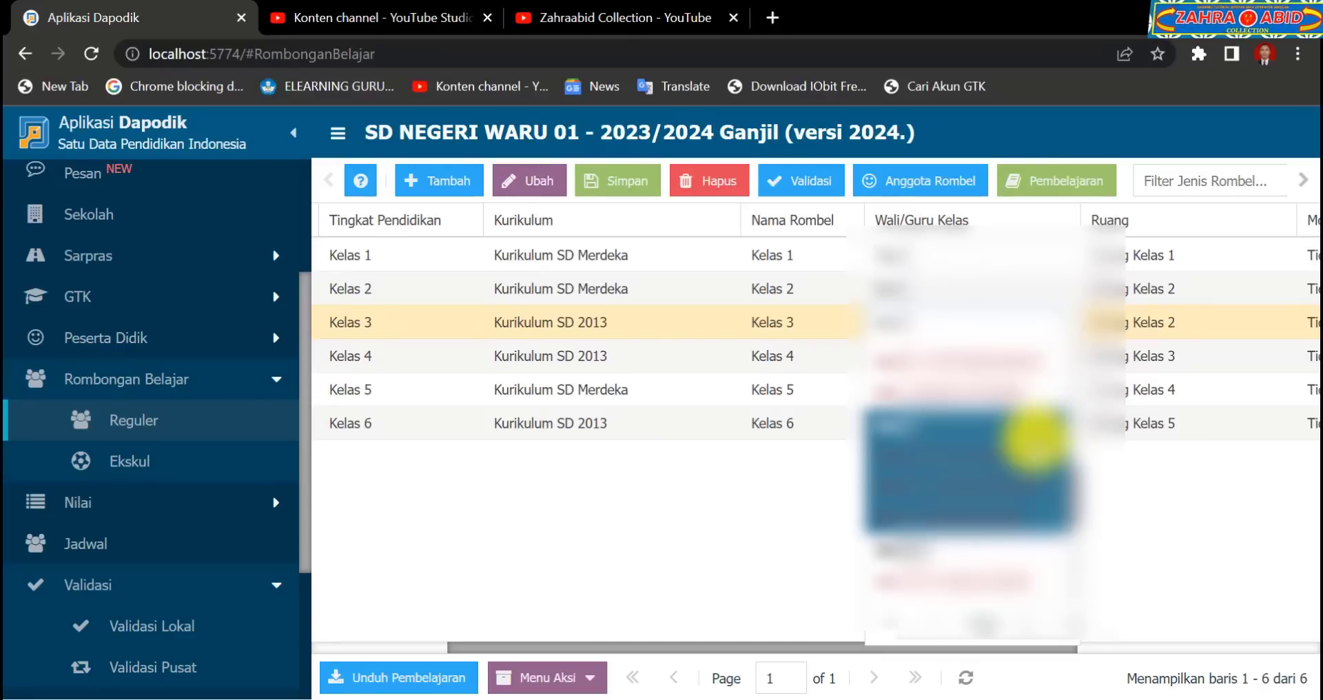
scroll(1034, 439, down, 2)
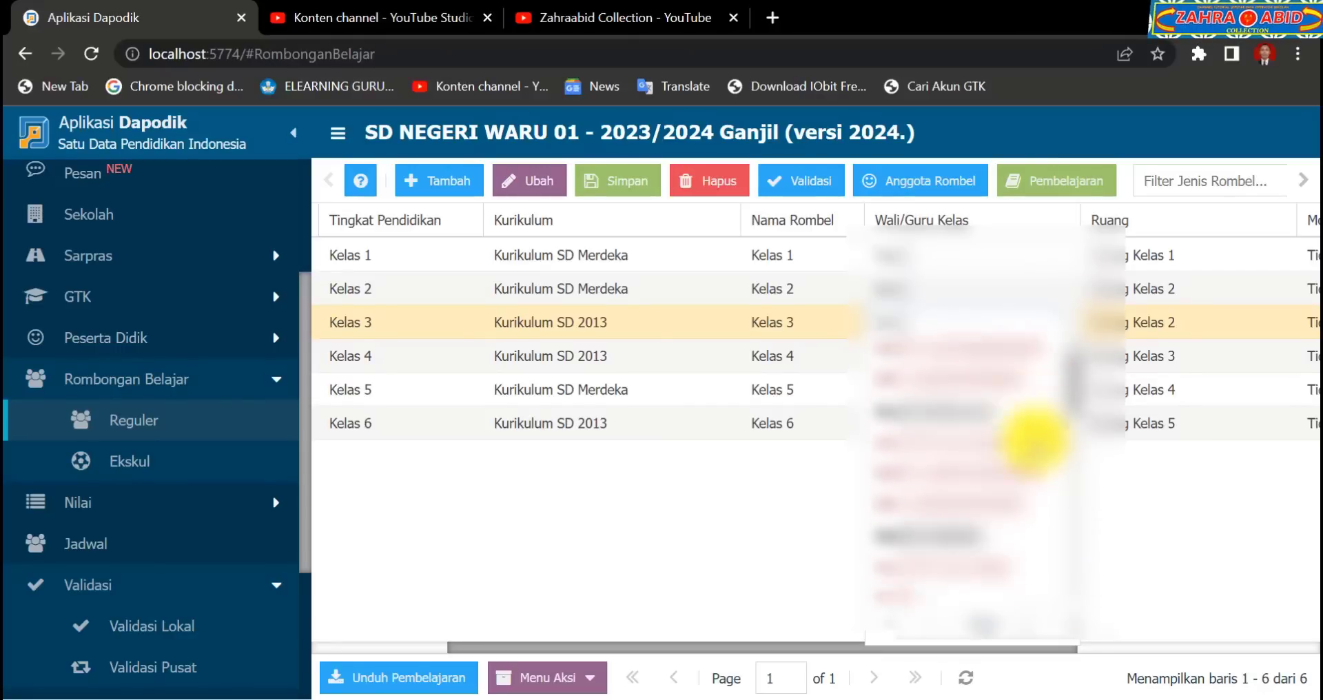
click(1027, 468)
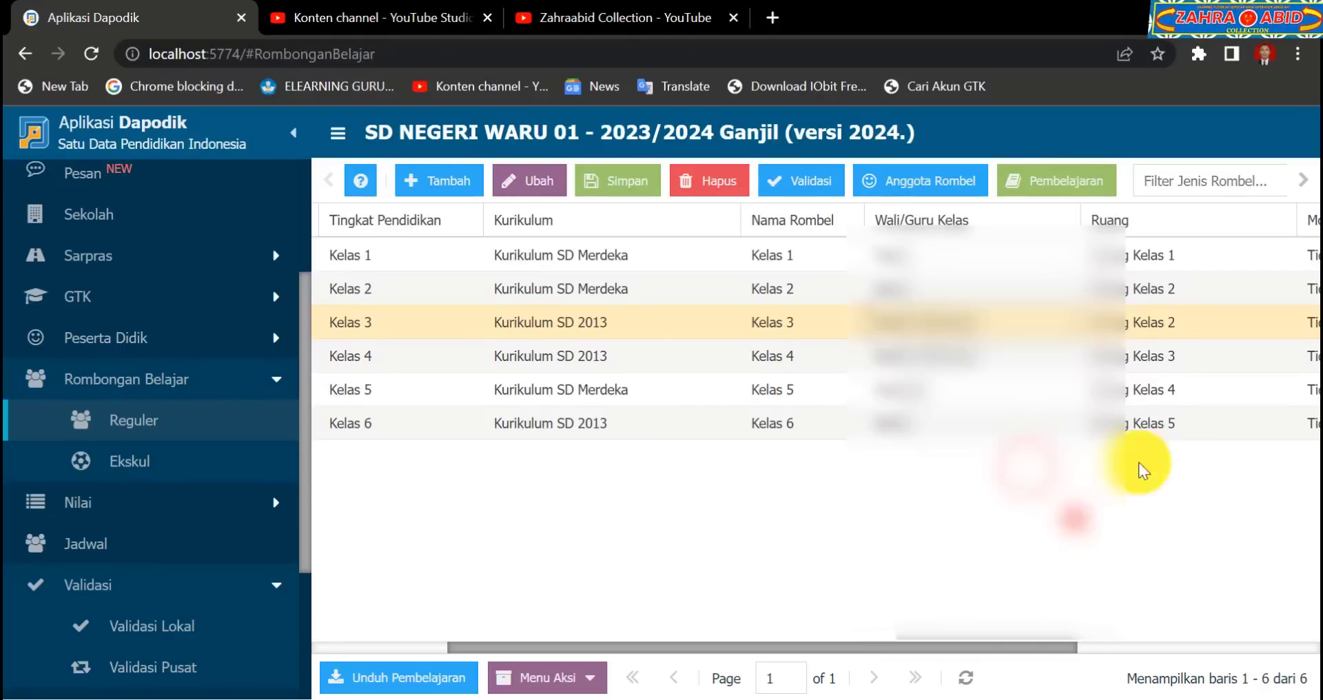
- Set the Kelas 3 rombel's room to Ruang Kelas 3 and save the change
click(1178, 324)
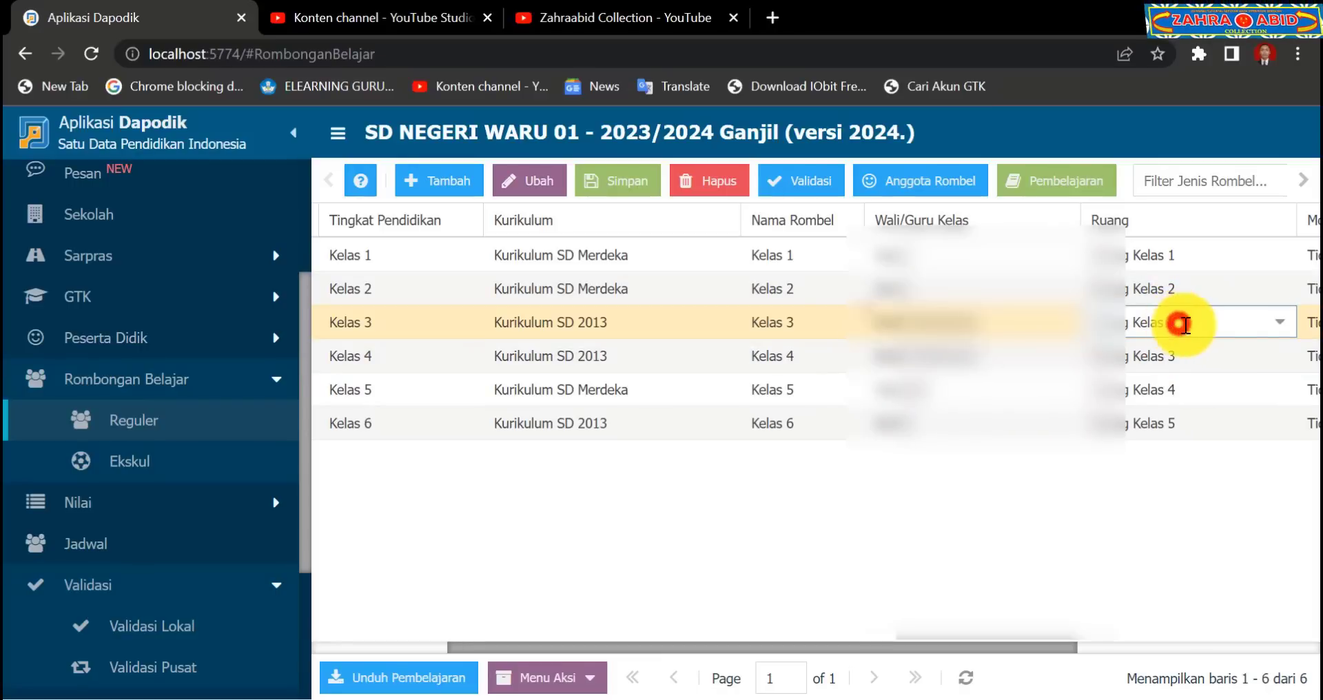
click(1278, 322)
click(1224, 482)
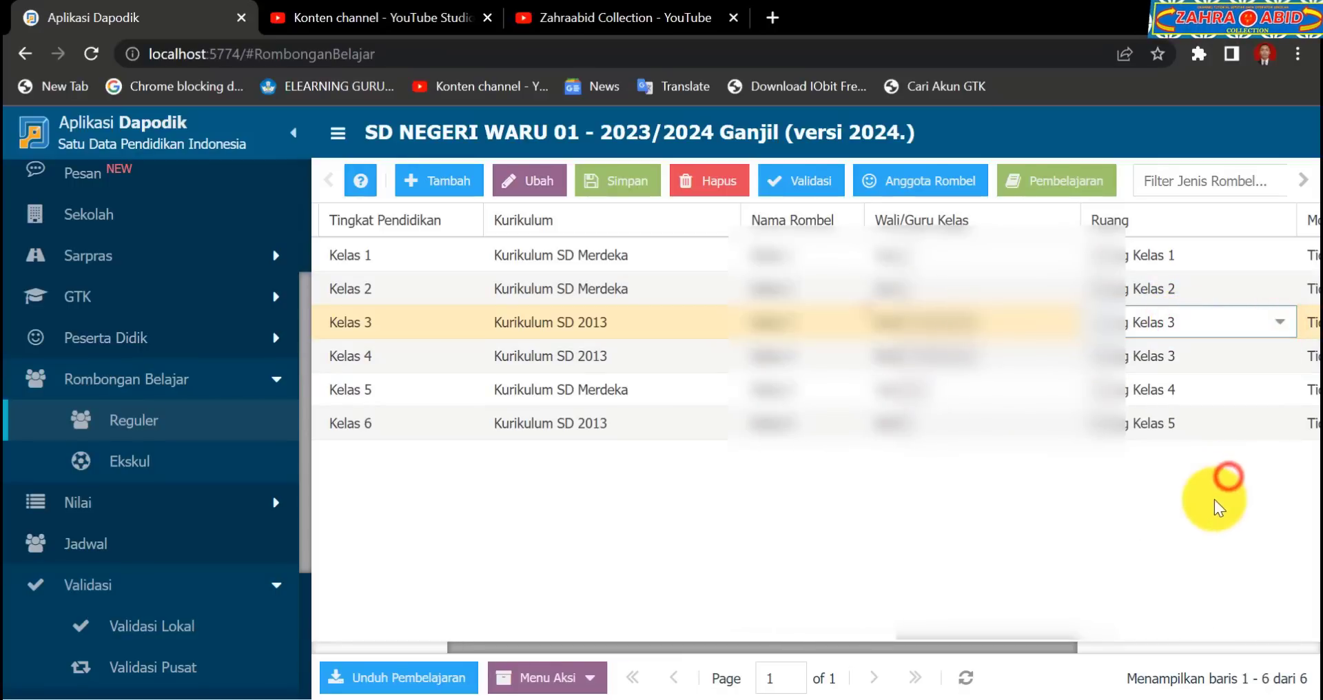
drag(1028, 650, 1056, 652)
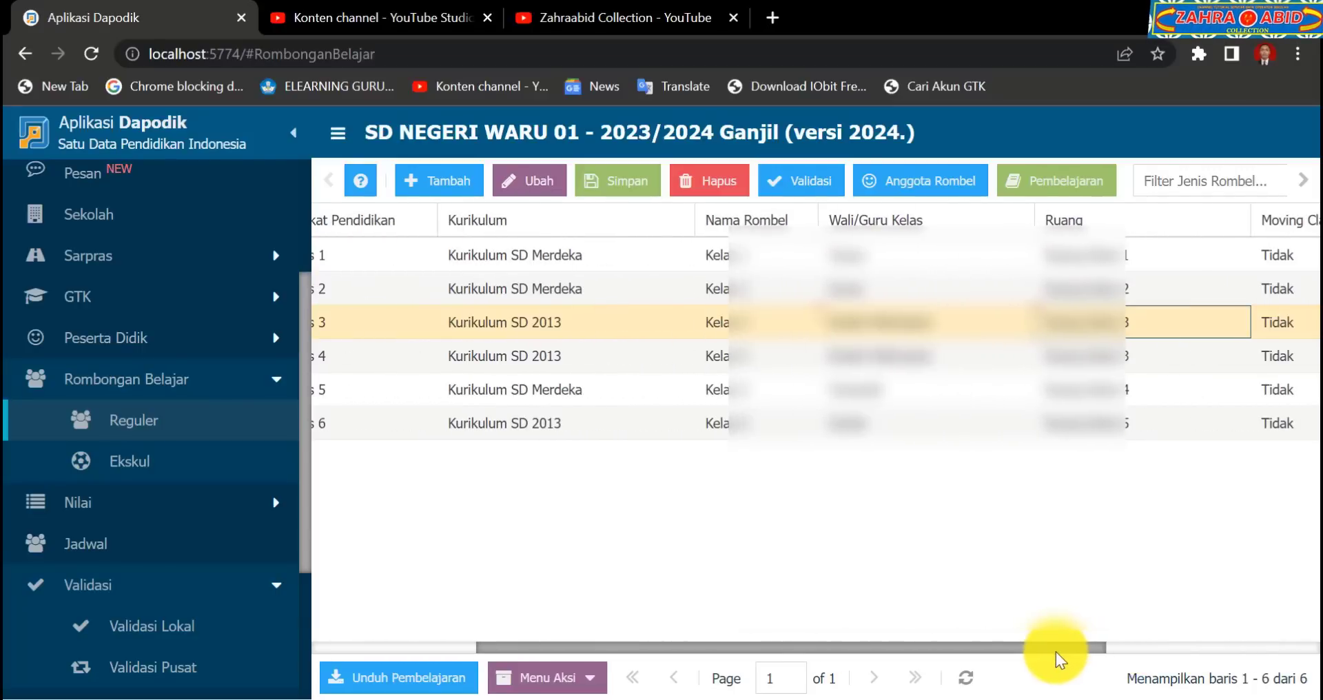
click(628, 183)
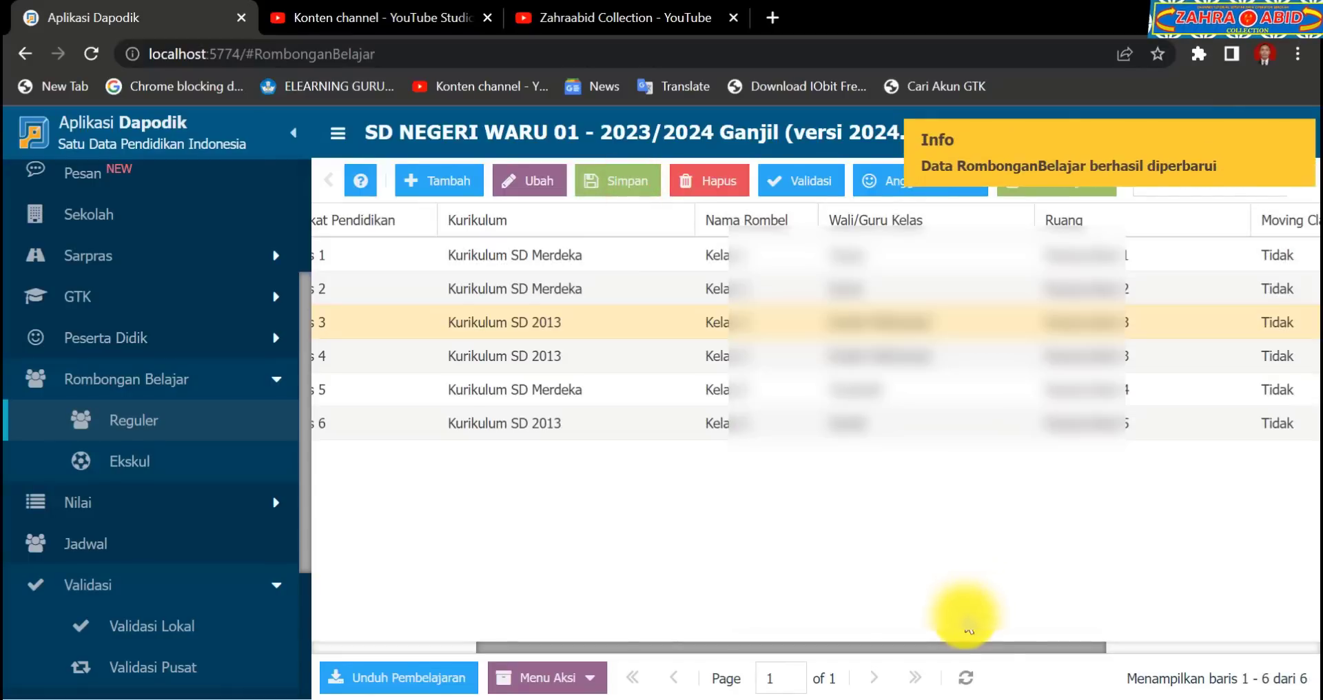
- Try to change the Kelas 4 rombel's curriculum to Kurikulum SD Merdeka
drag(842, 653, 771, 649)
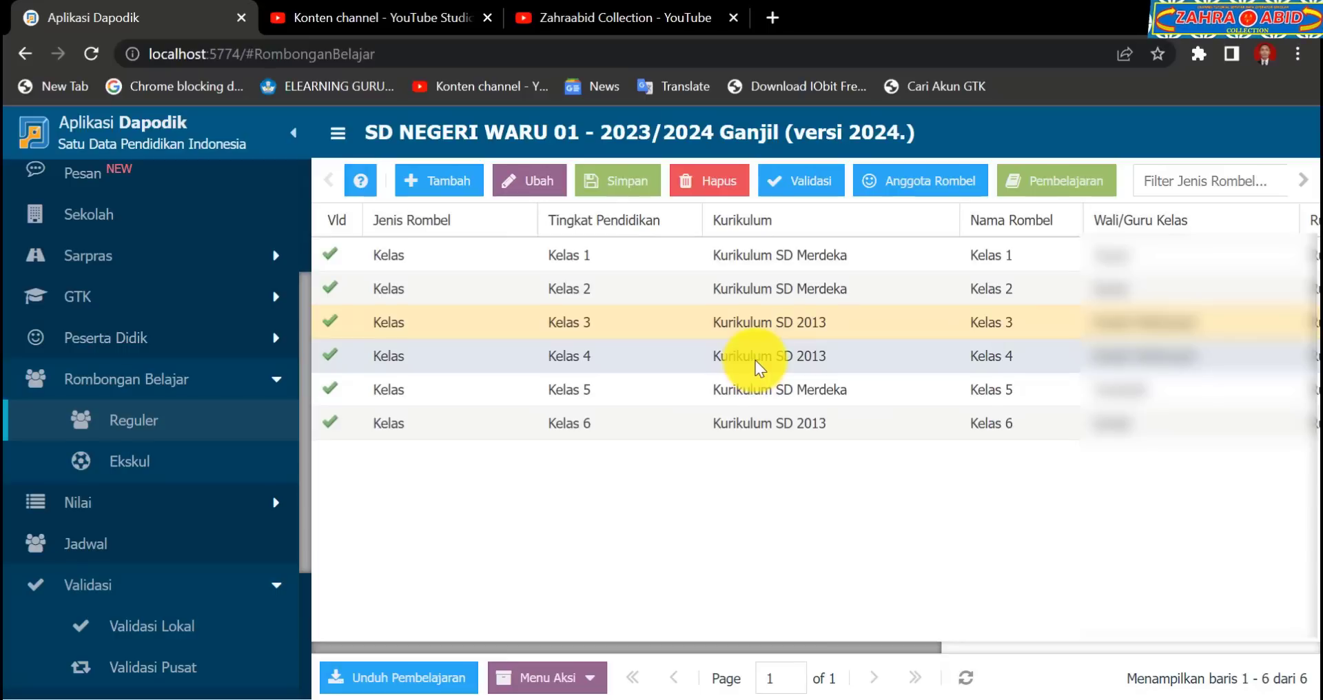
click(847, 358)
text(4)
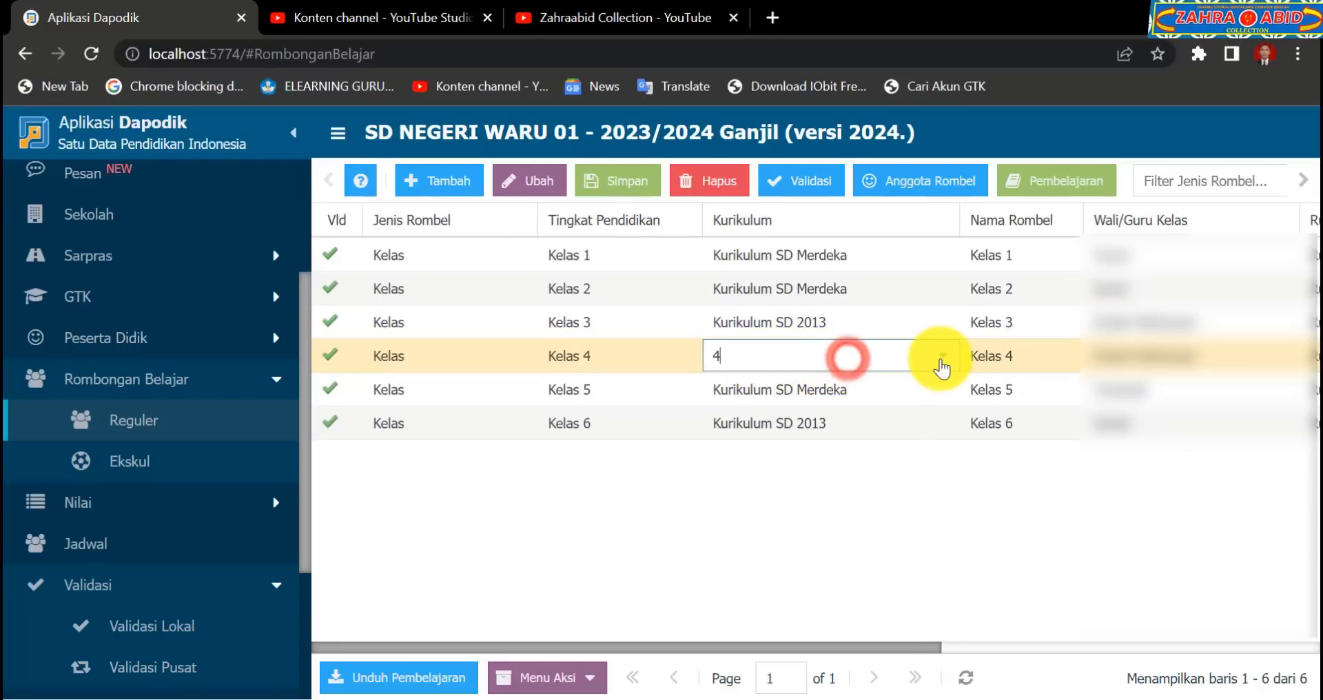
click(940, 355)
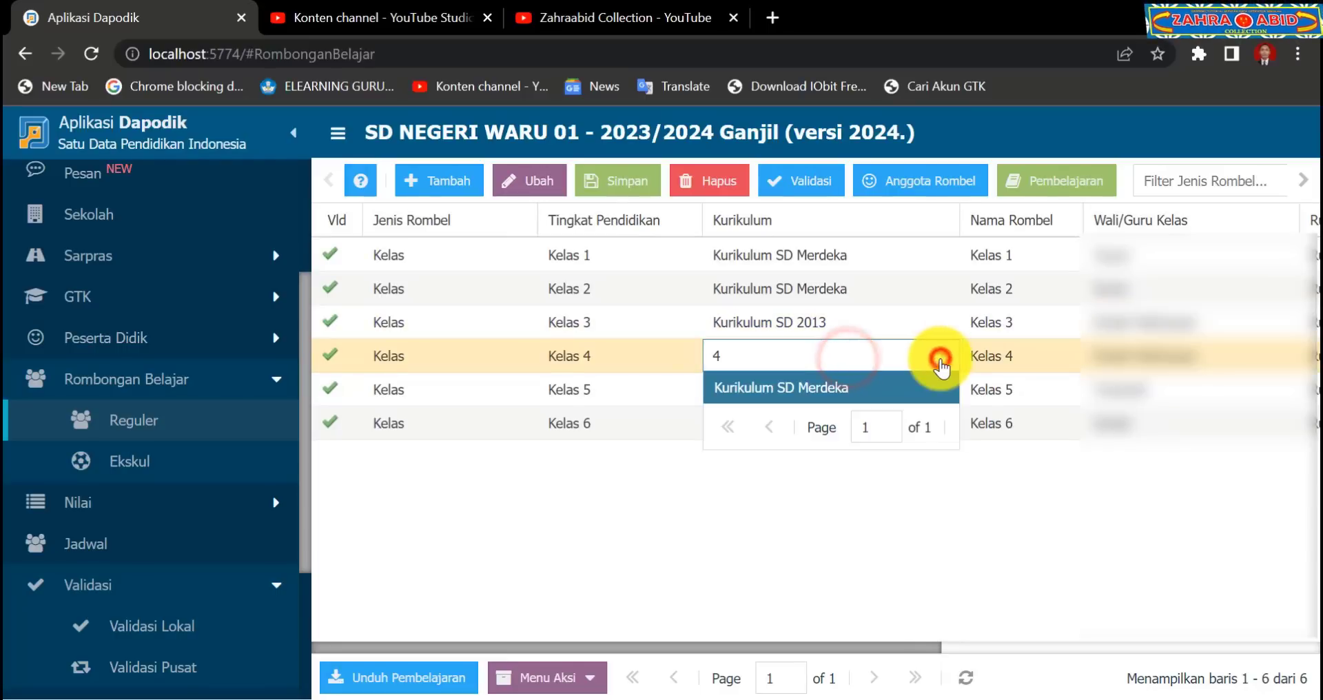
click(913, 390)
click(527, 437)
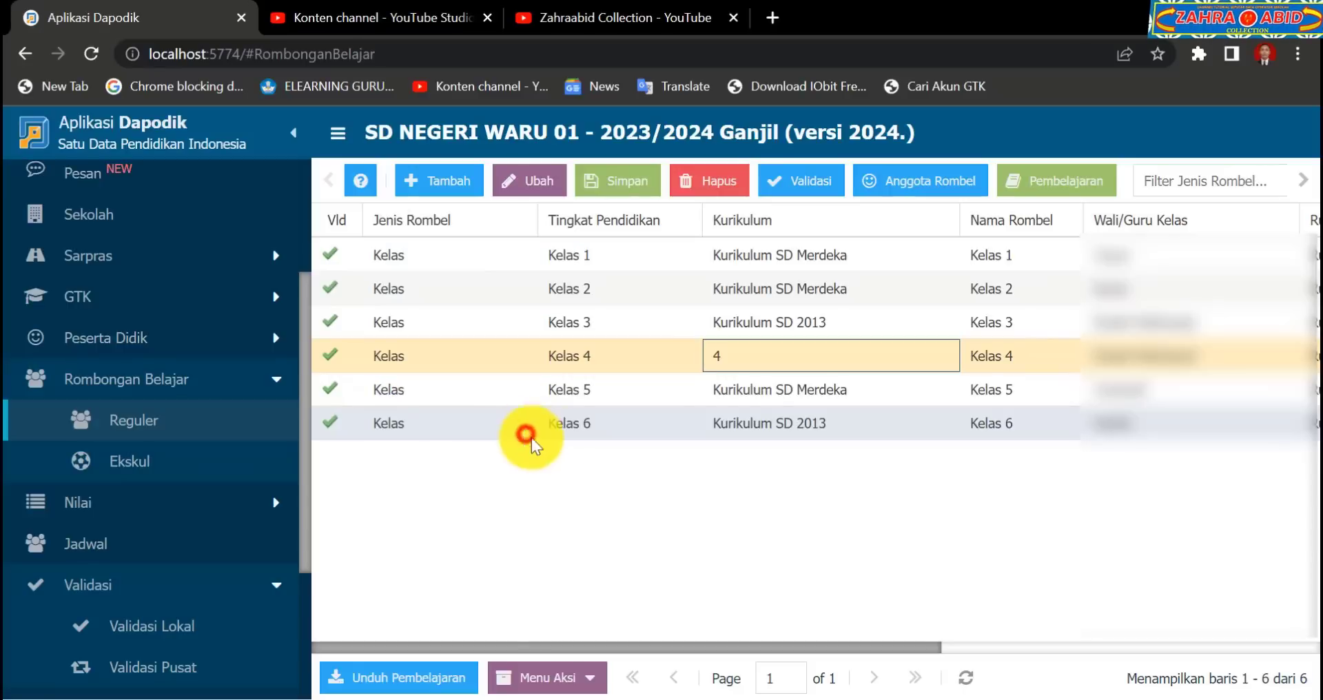
click(816, 357)
click(939, 361)
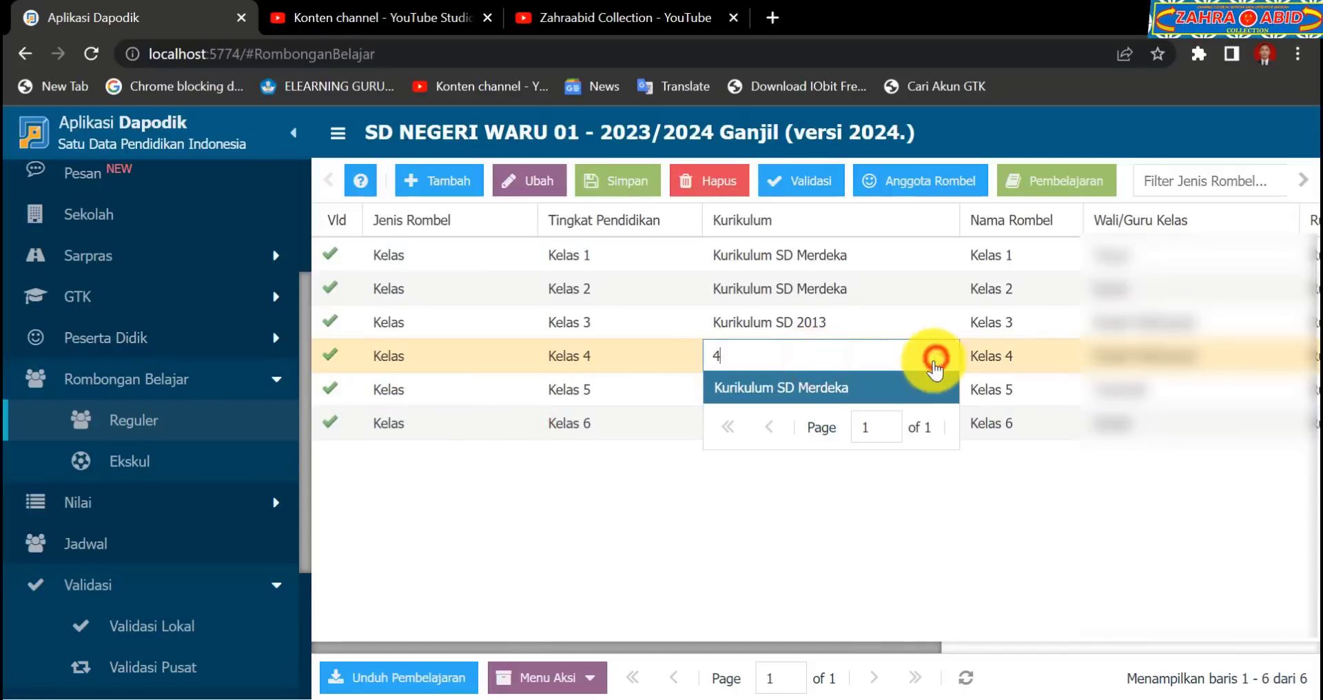
click(899, 384)
click(503, 437)
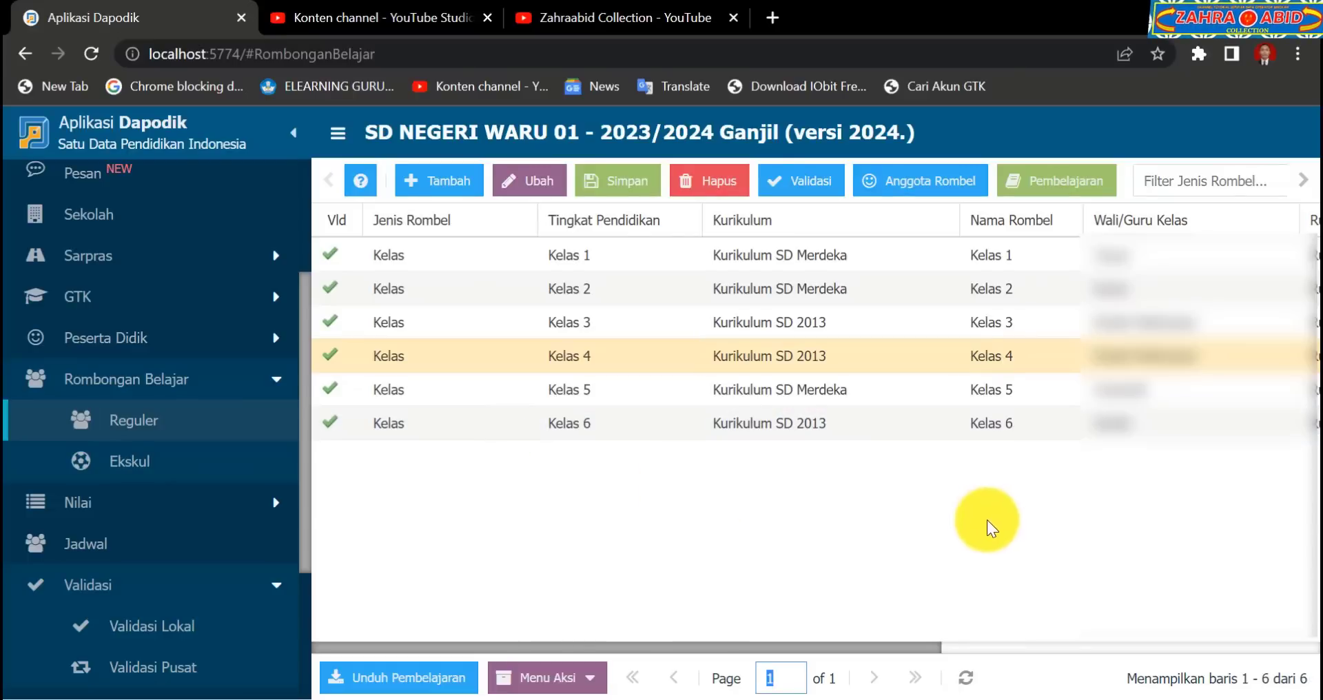
- Retry choosing Kurikulum SD Merdeka for the Kelas 4 rombel, dismiss the error and reload the rombel list
click(806, 358)
click(940, 356)
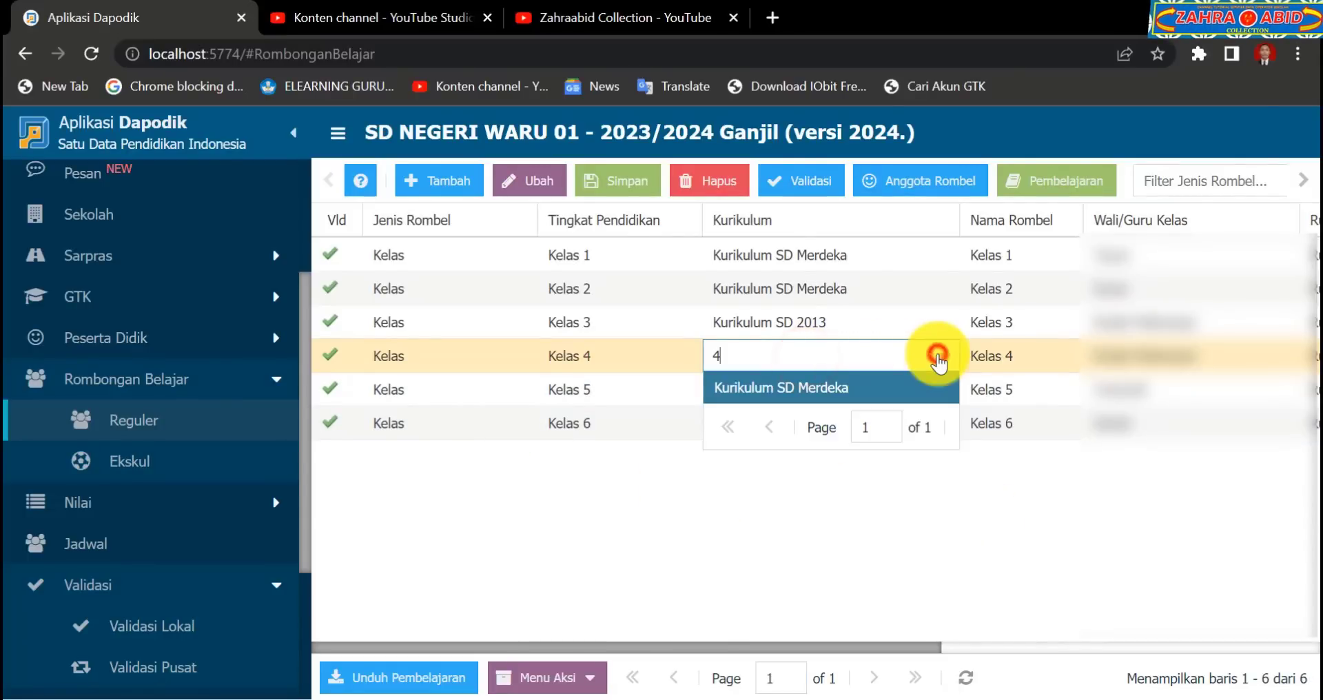
click(885, 393)
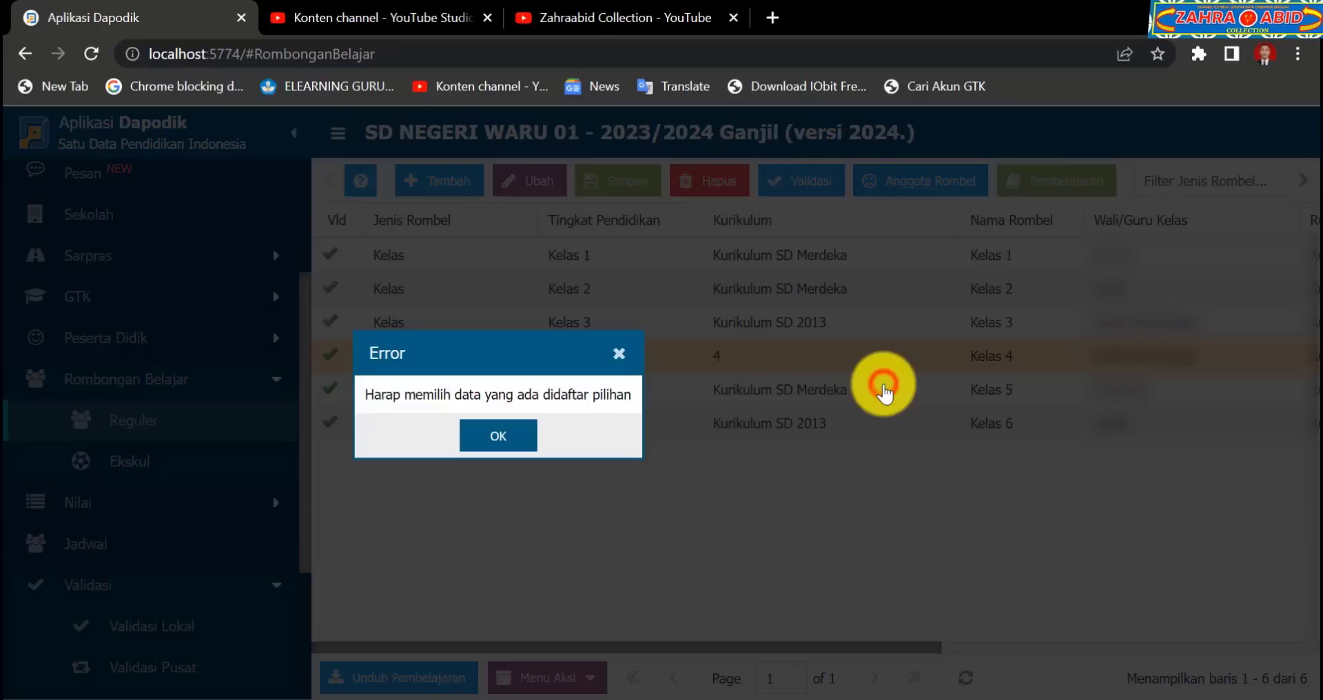
click(518, 435)
click(755, 494)
click(963, 679)
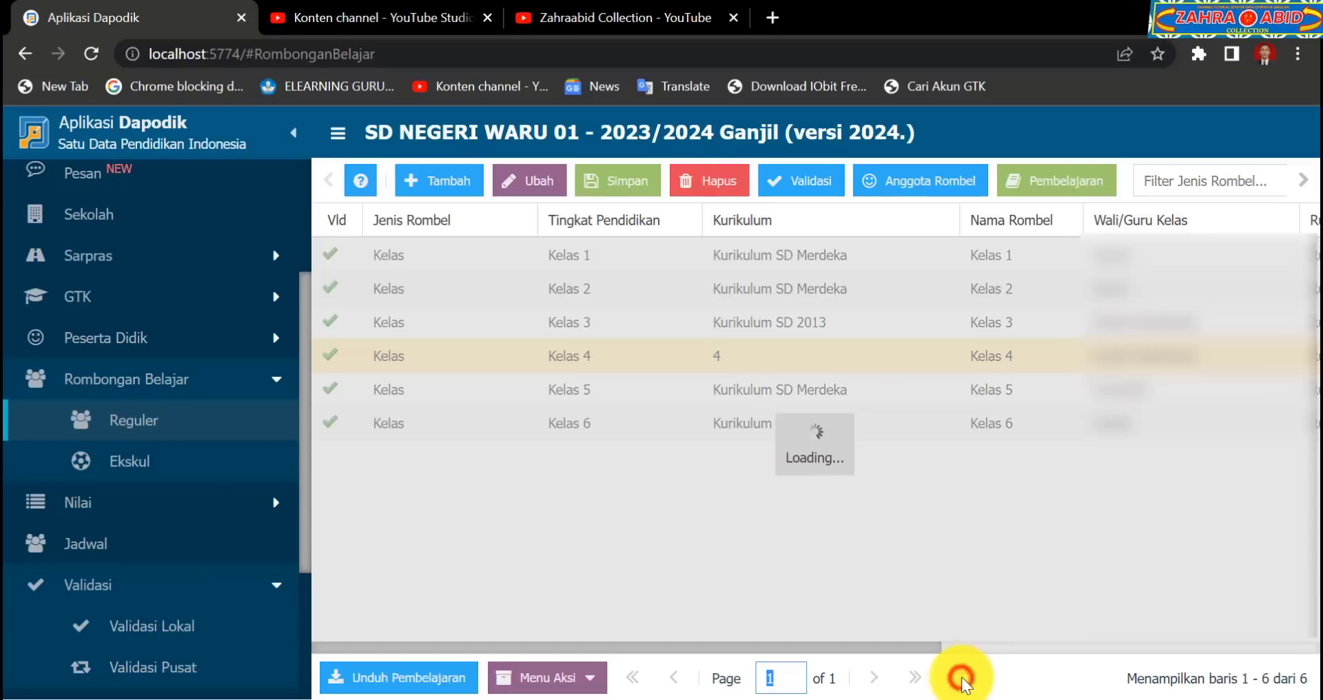
- Try once more to assign Kurikulum SD Merdeka to Kelas 4, then discard the edit by reloading the list
click(851, 349)
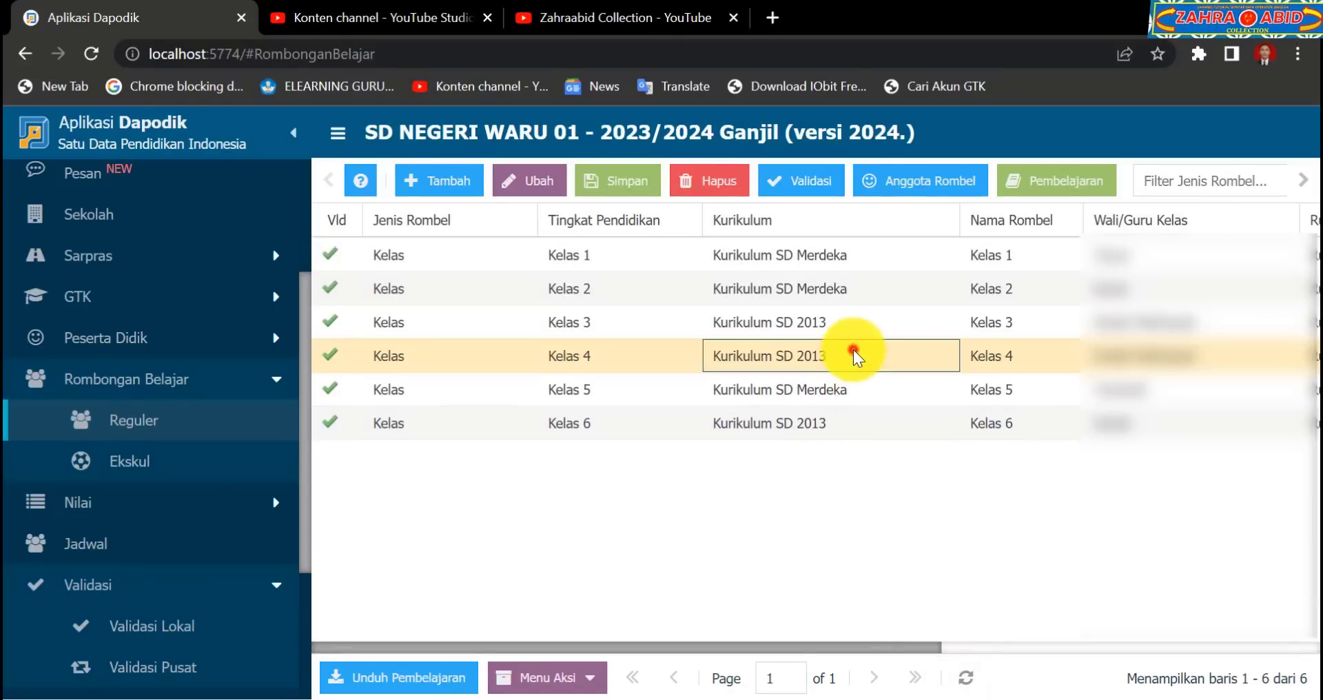
text(4)
click(933, 353)
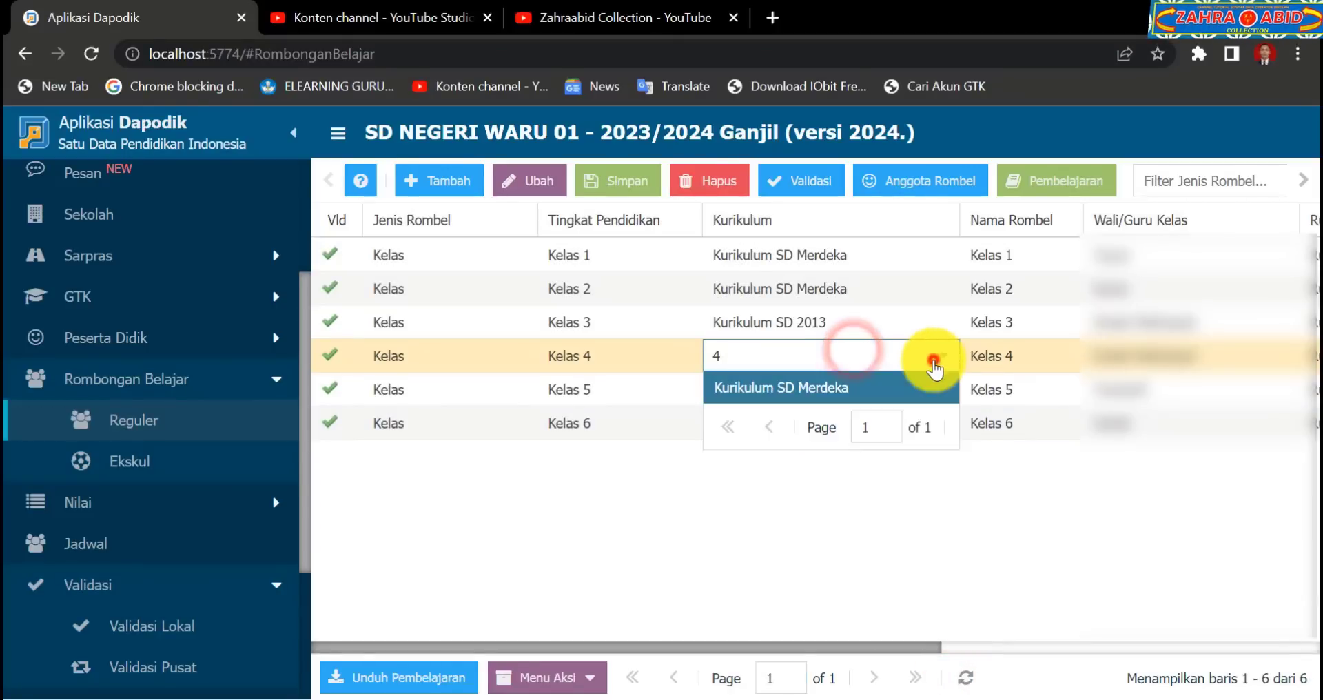
click(853, 385)
click(524, 427)
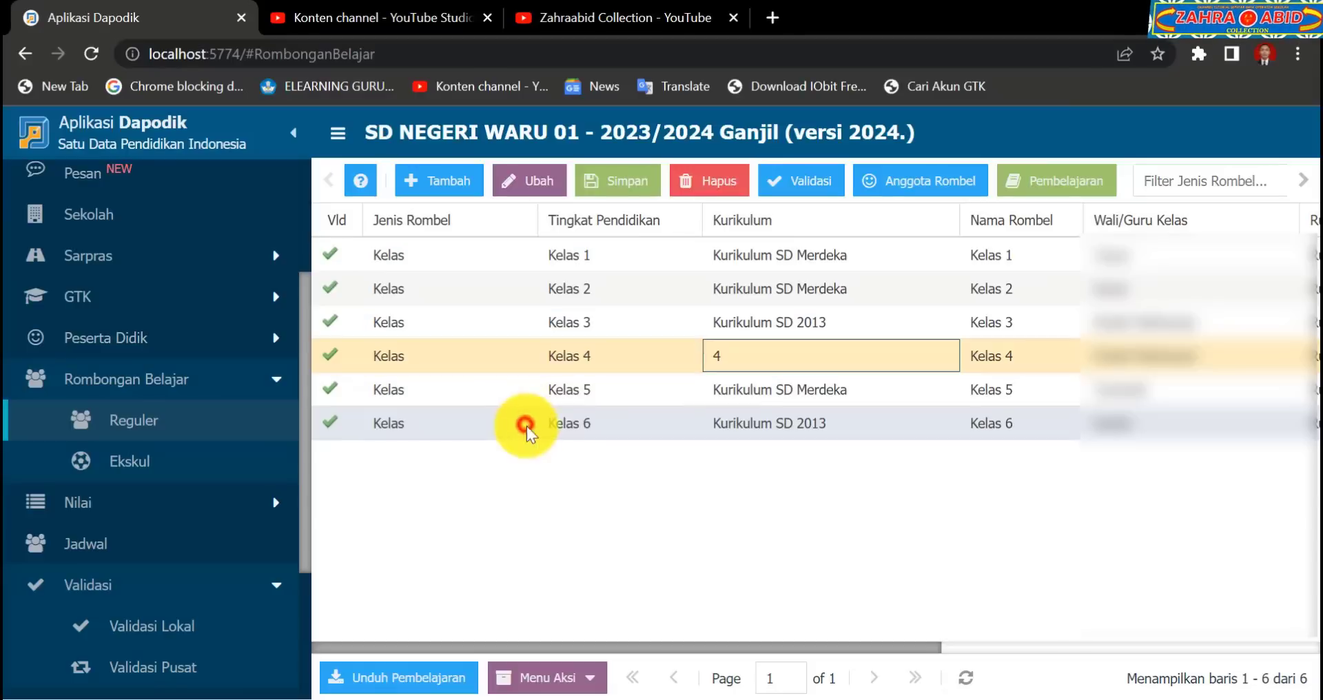
click(1036, 362)
click(977, 542)
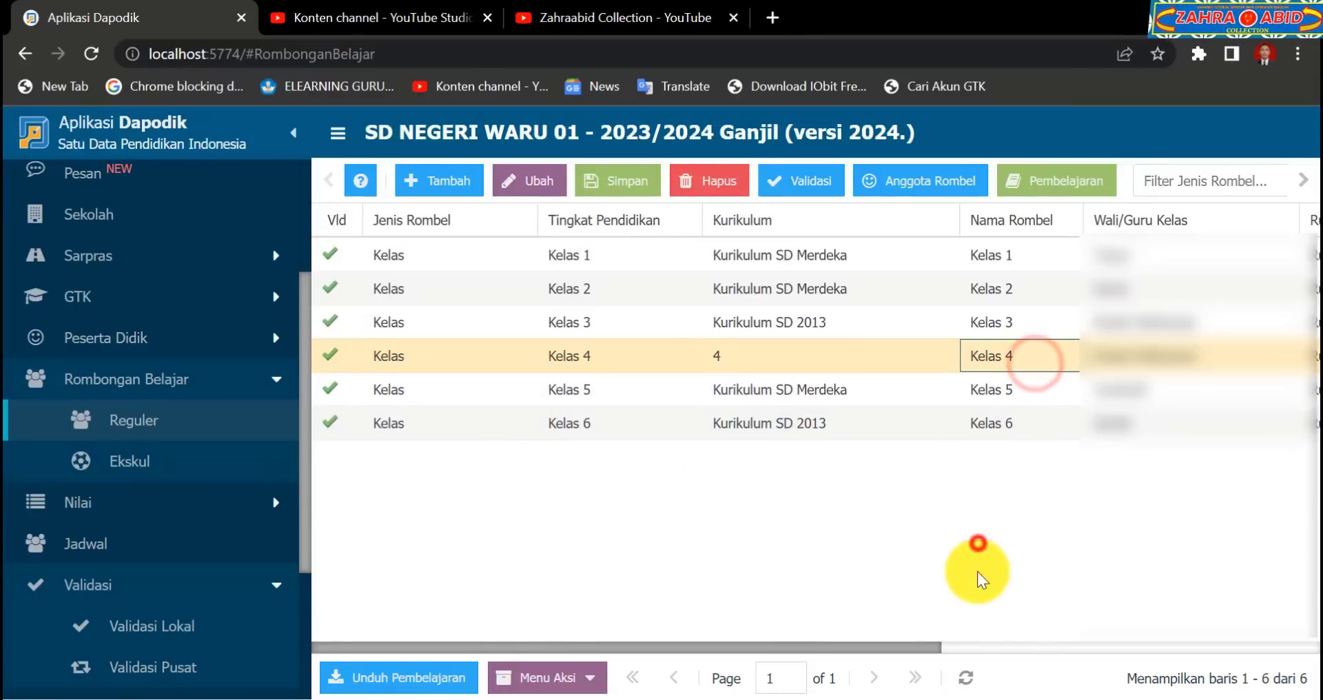
click(966, 678)
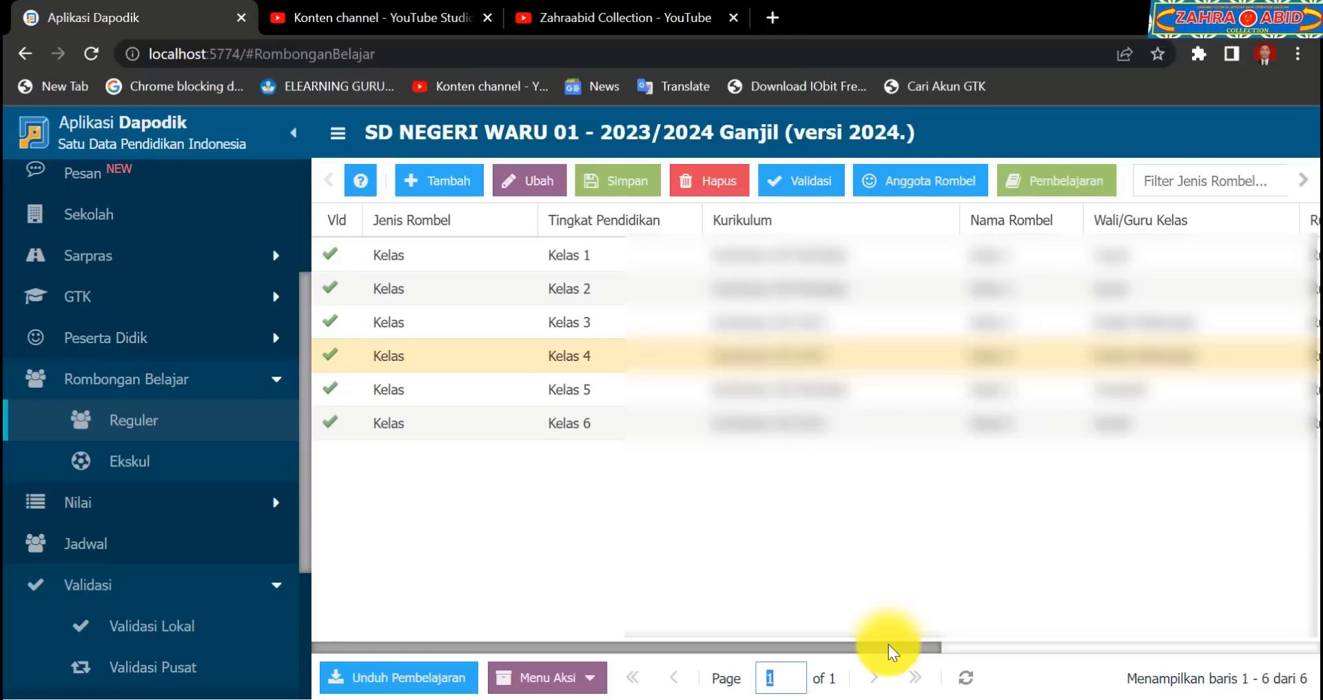
- Assign a different homeroom teacher to the Kelas 4 rombel from the teacher list
drag(889, 646, 1157, 635)
click(799, 353)
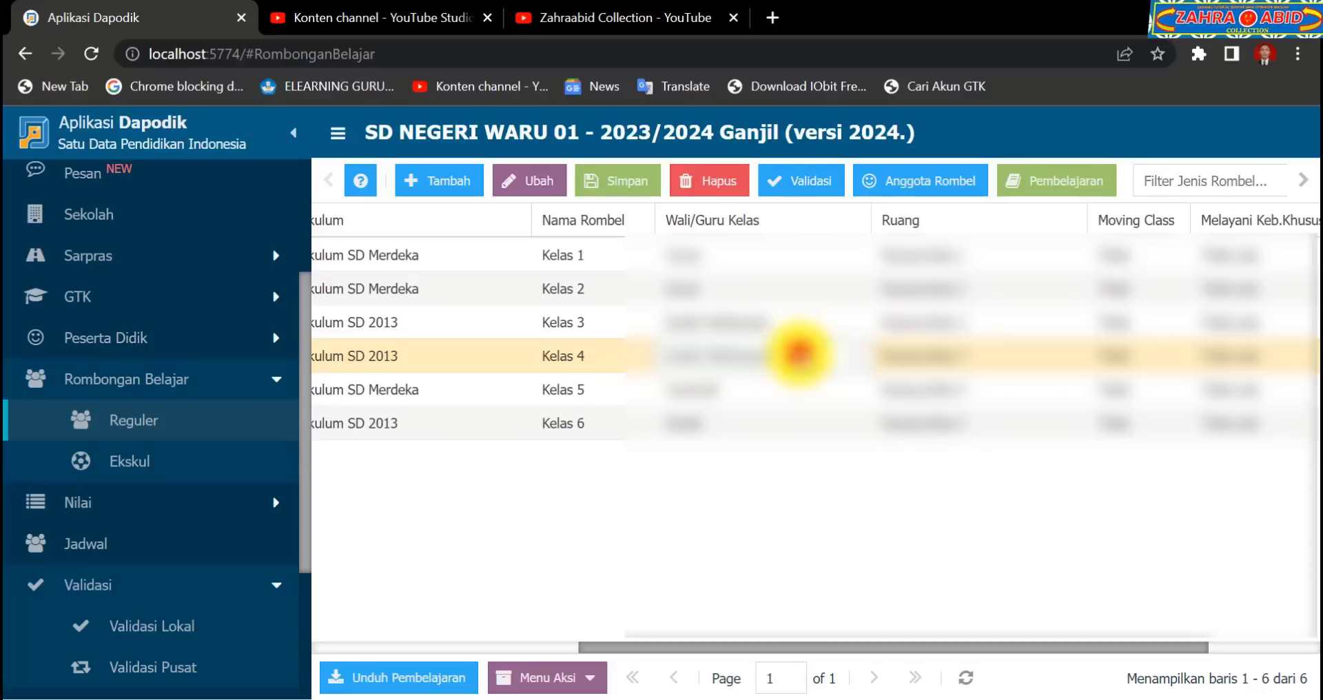
click(852, 353)
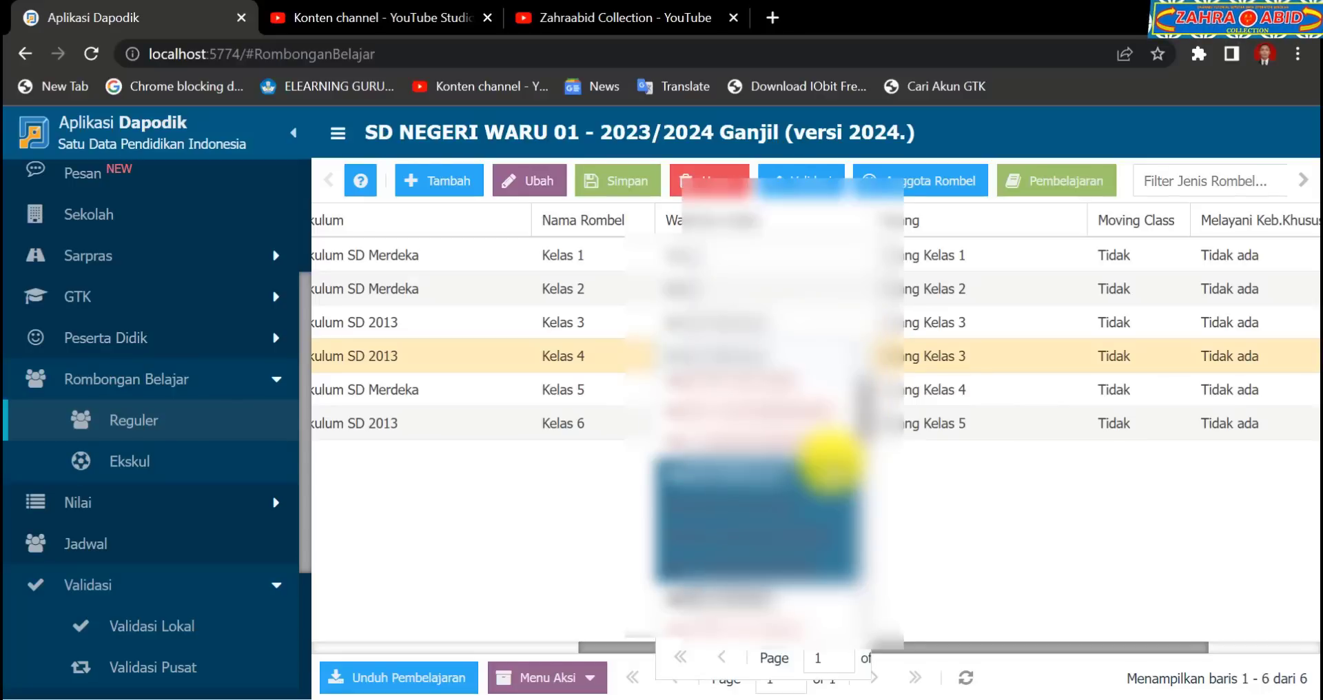
scroll(831, 461, down, 1)
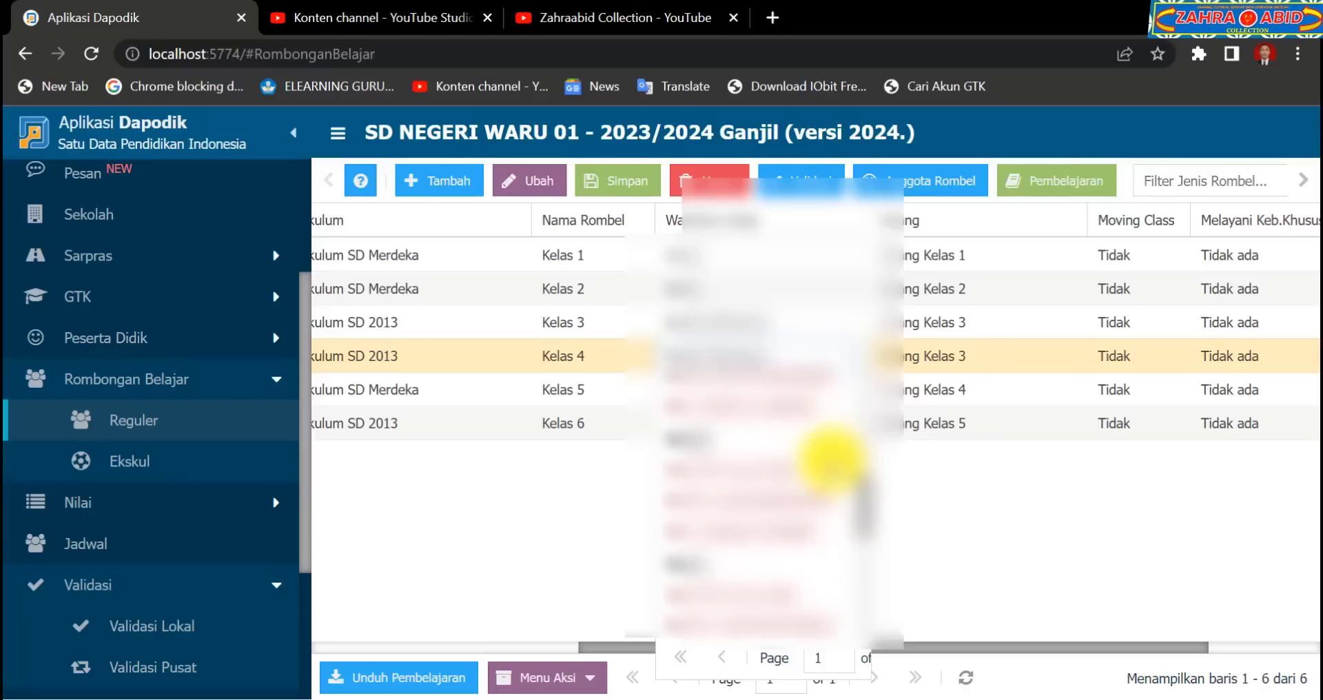
scroll(832, 462, down, 4)
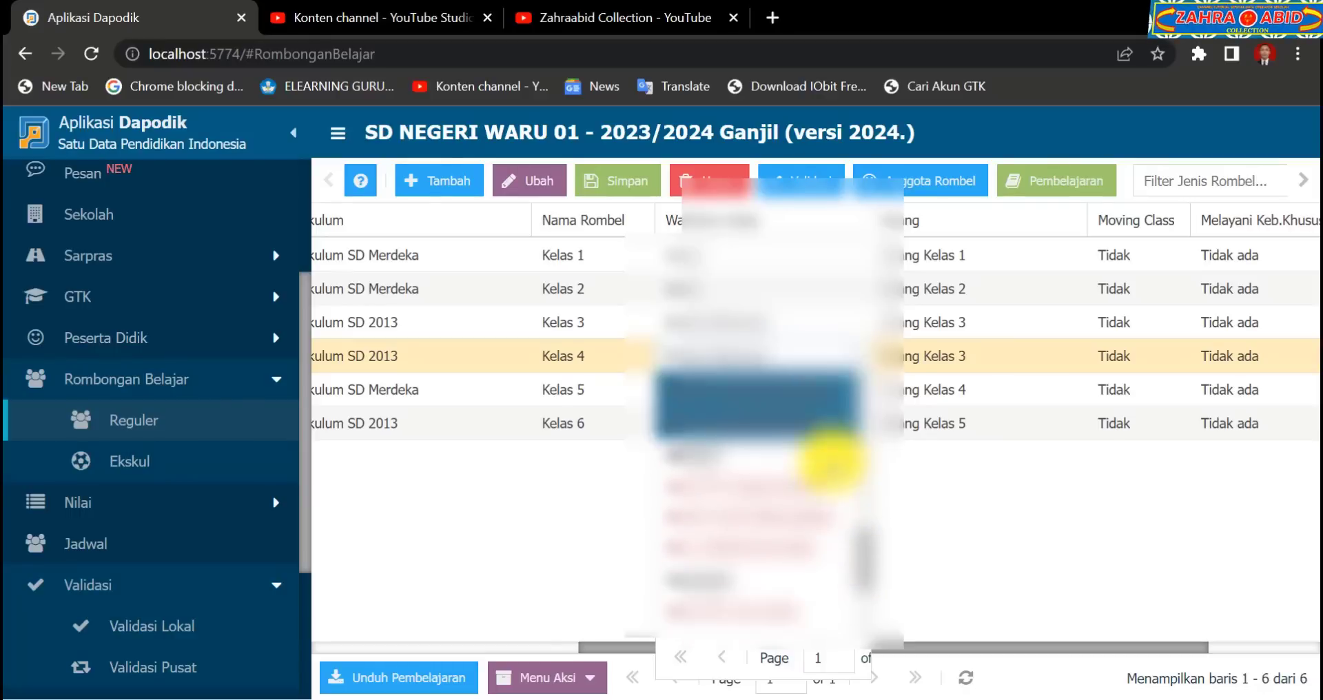
click(814, 507)
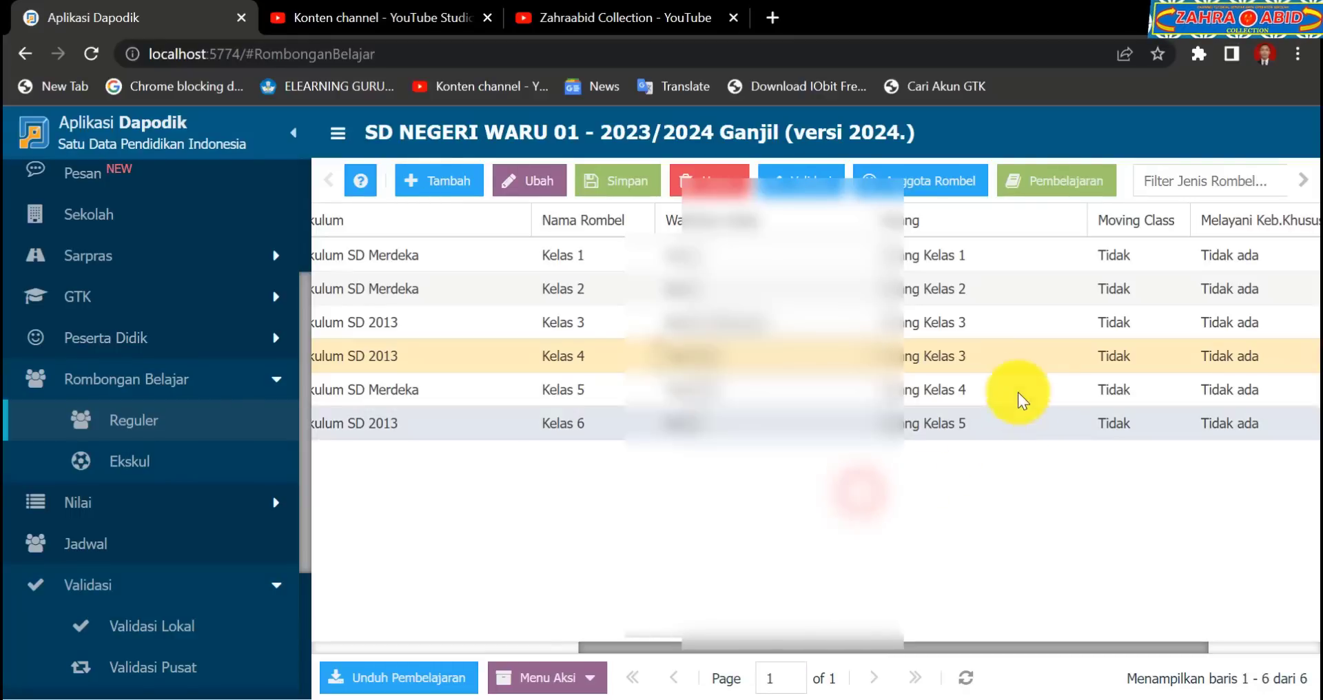
- Set the Kelas 4 rombel's room to Ruang Kelas 4 and save the changes
click(1022, 362)
click(1070, 356)
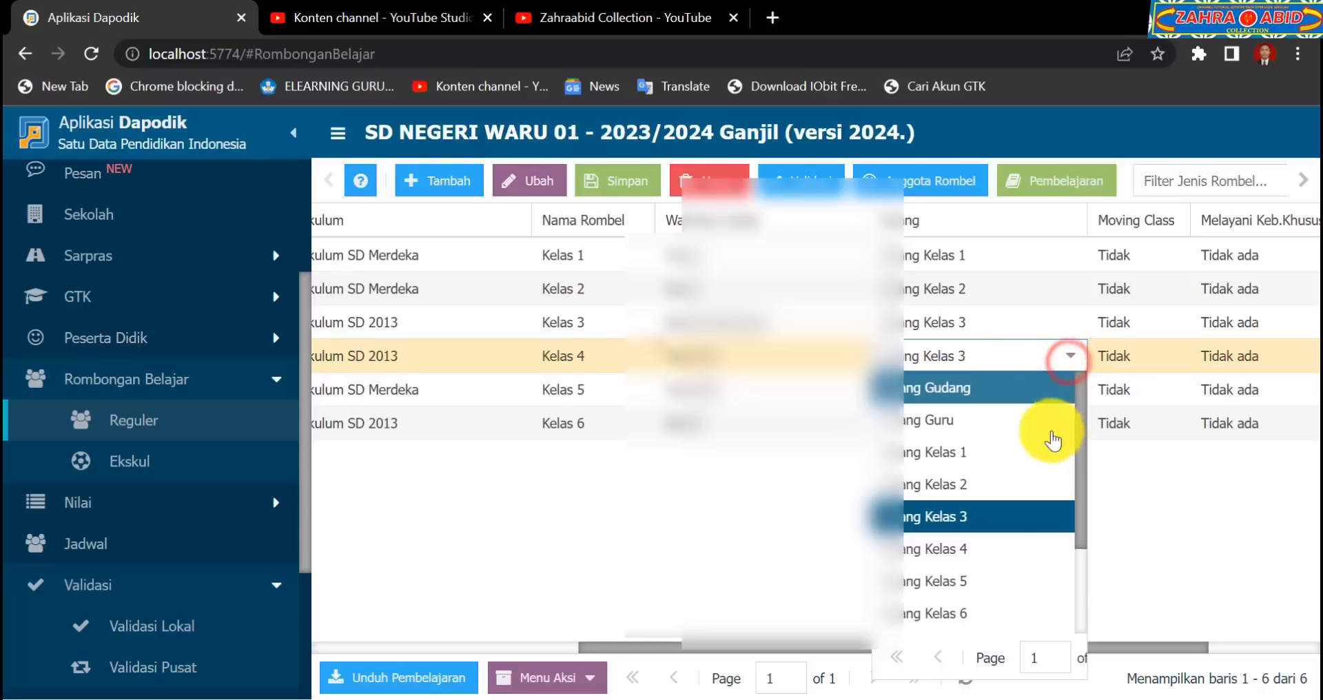
click(1030, 548)
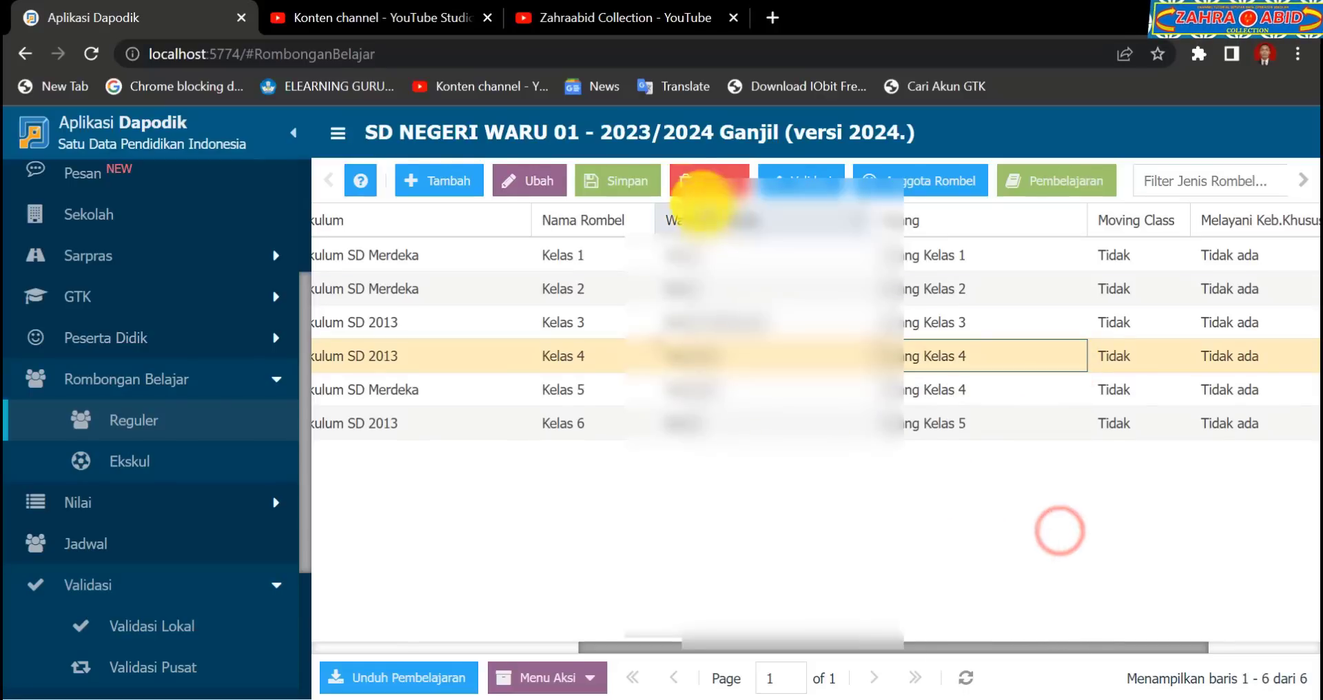
click(648, 195)
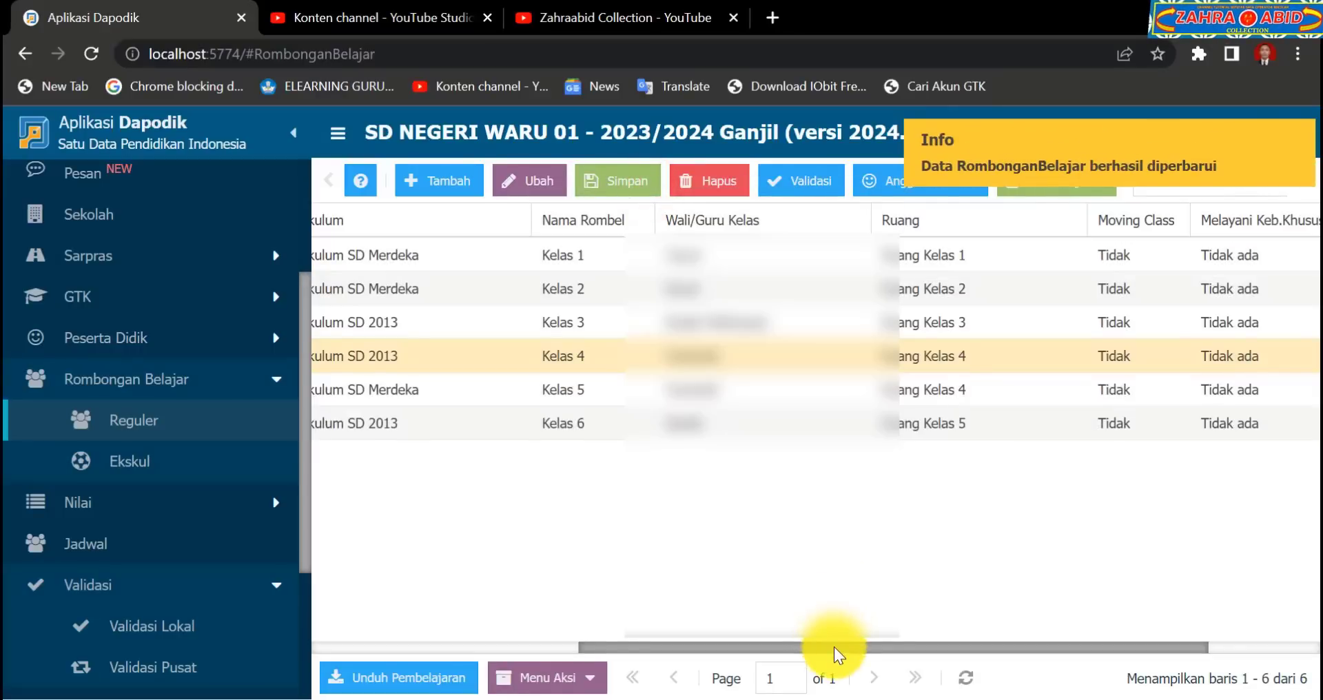
- Check which curriculum options are offered for the Kelas 5 rombel, leaving its curriculum as it is
drag(829, 648, 565, 627)
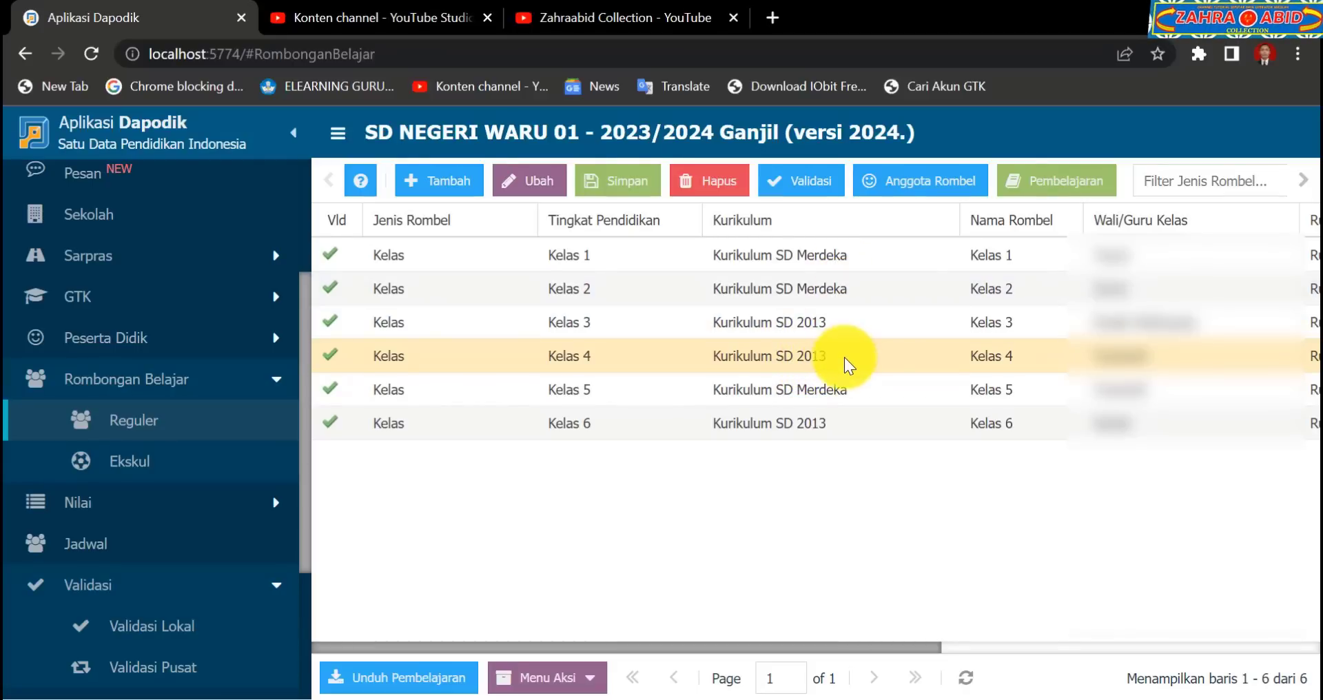
click(846, 391)
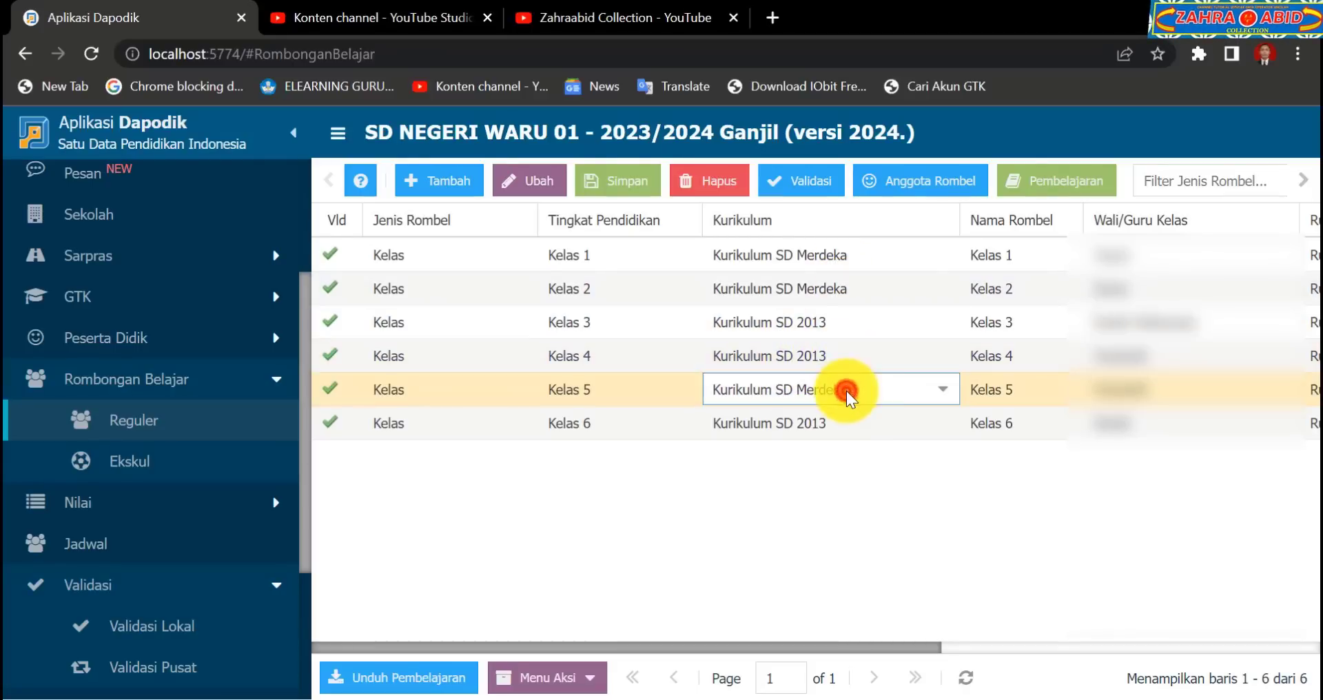
click(938, 394)
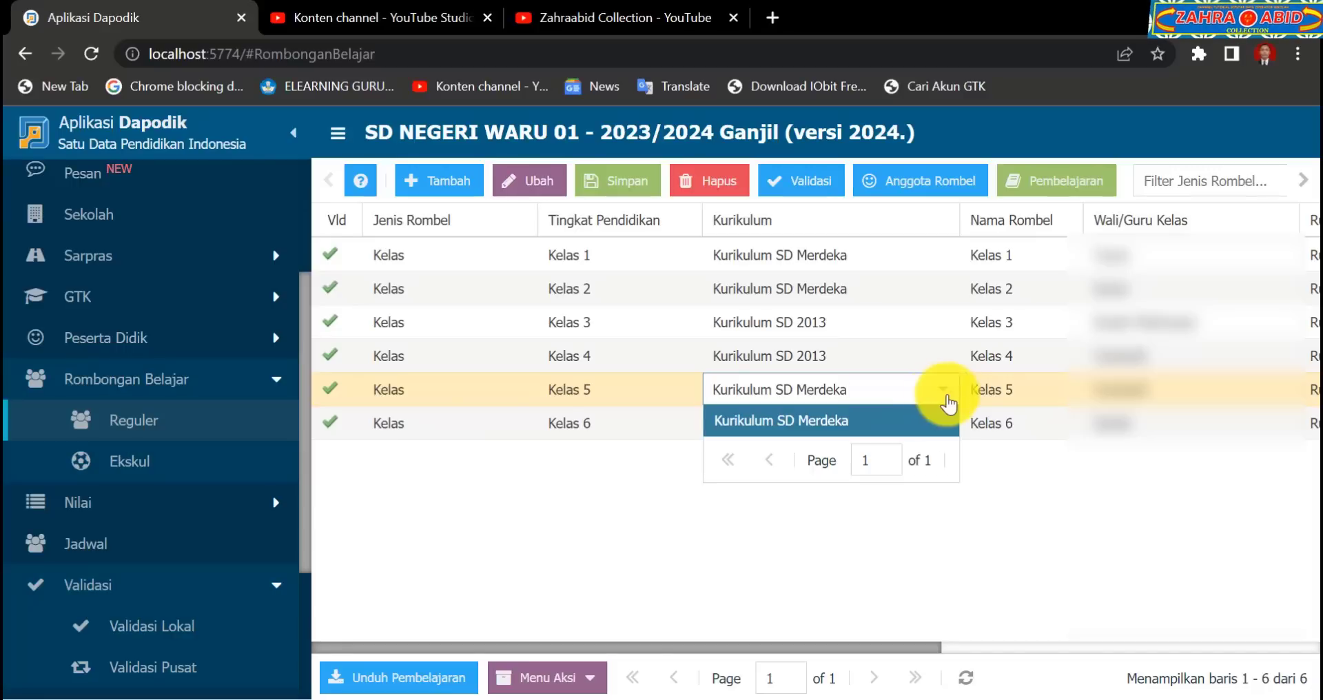
click(990, 472)
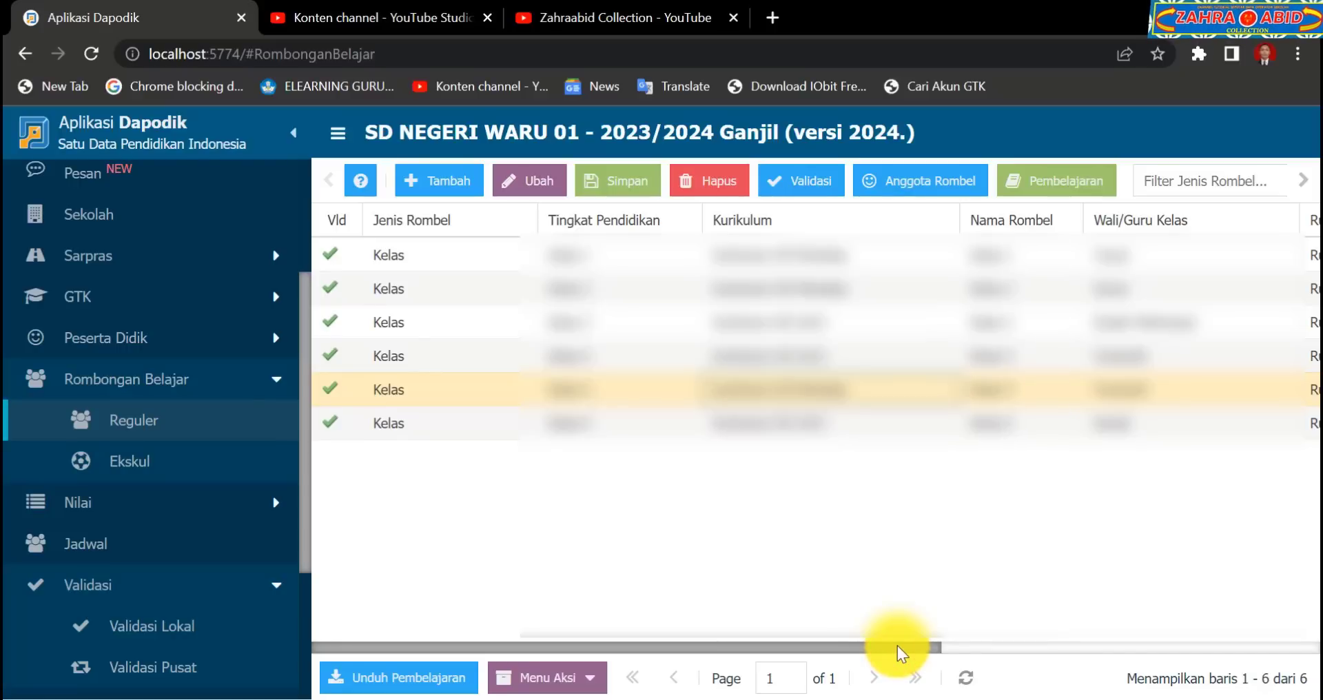
- Set the Kelas 5 rombel's room to Ruang Kelas 5
mouse_move(897, 647)
mouse_down()
mouse_move(1192, 637)
mouse_move(1224, 632)
mouse_move(1220, 611)
mouse_up()
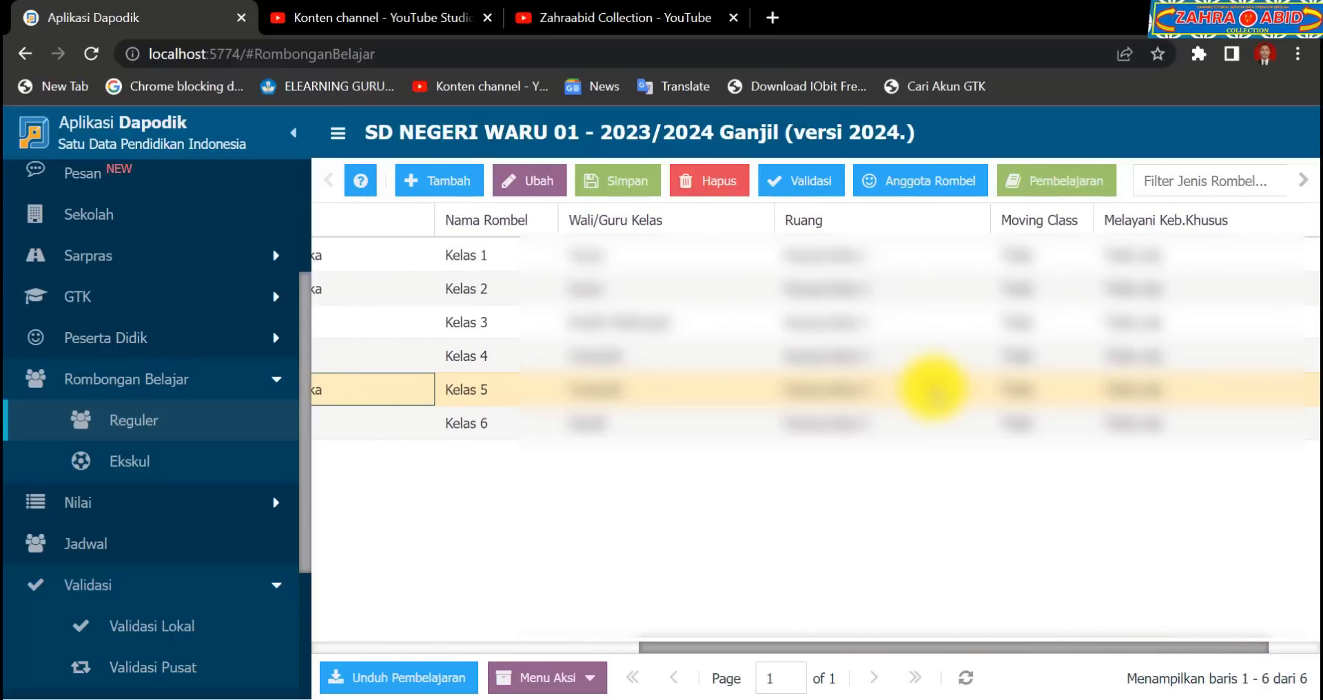
double_click(932, 388)
click(974, 388)
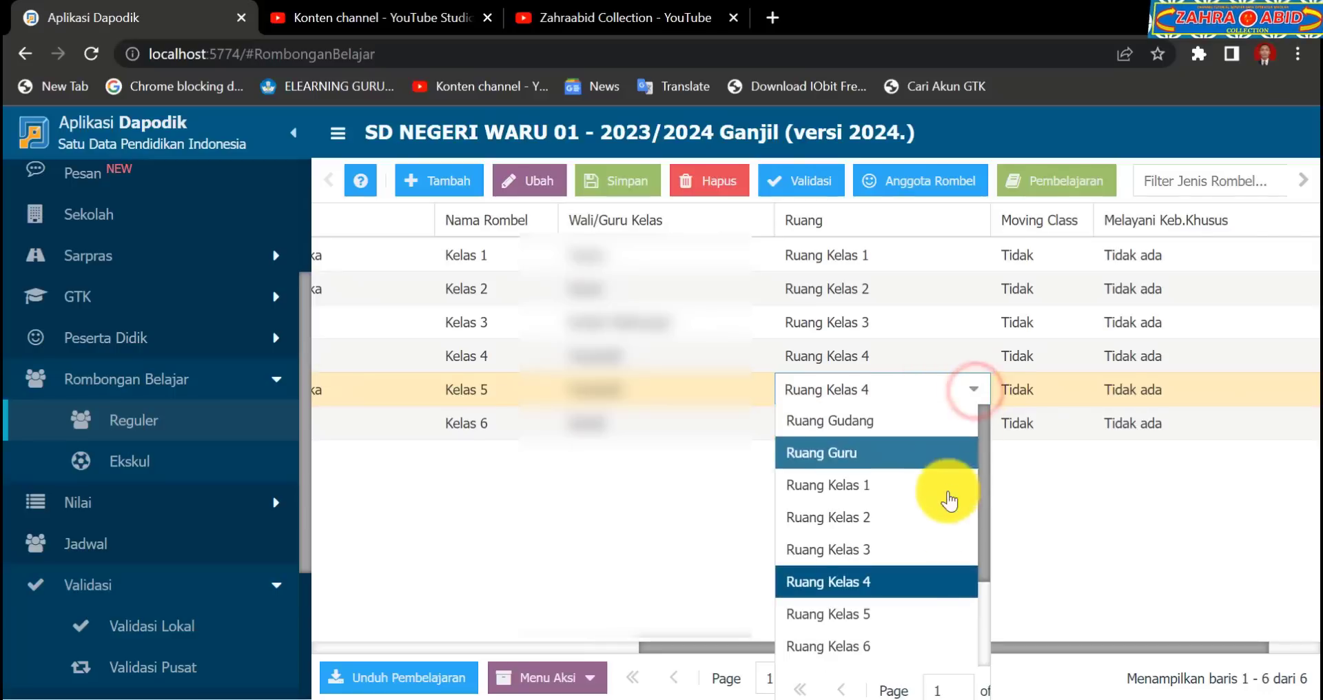
click(918, 611)
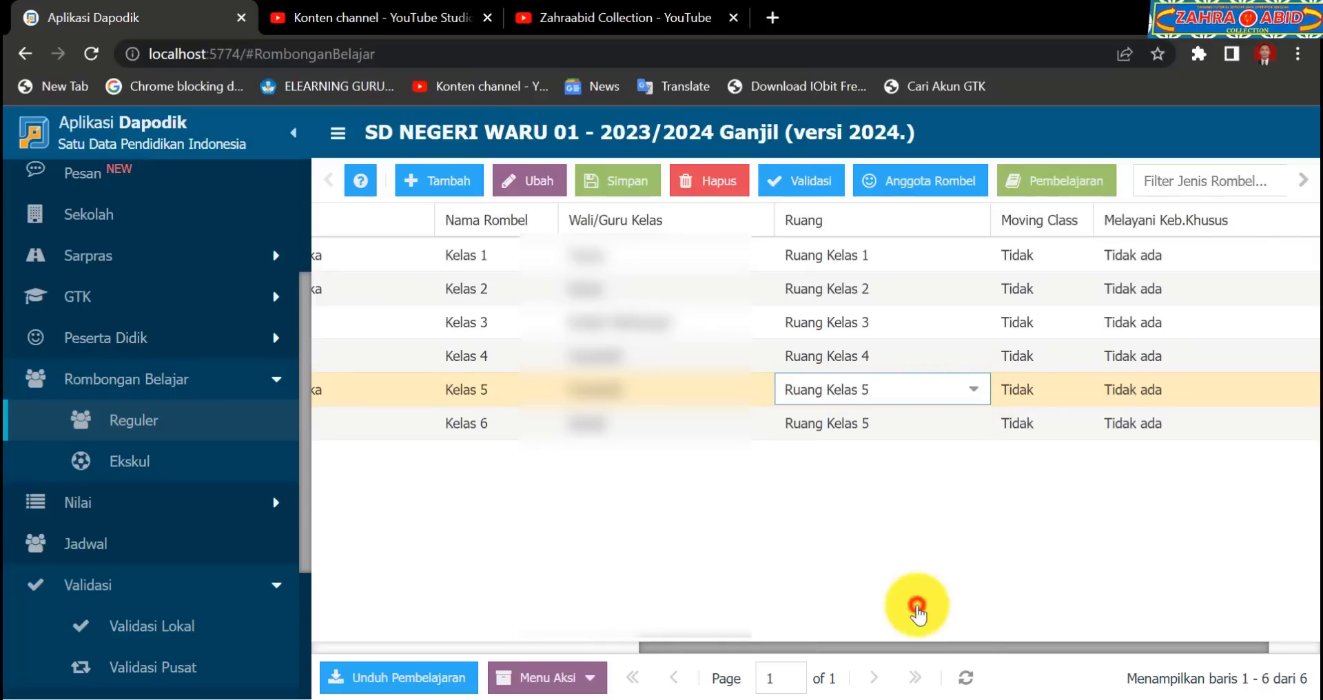
click(899, 519)
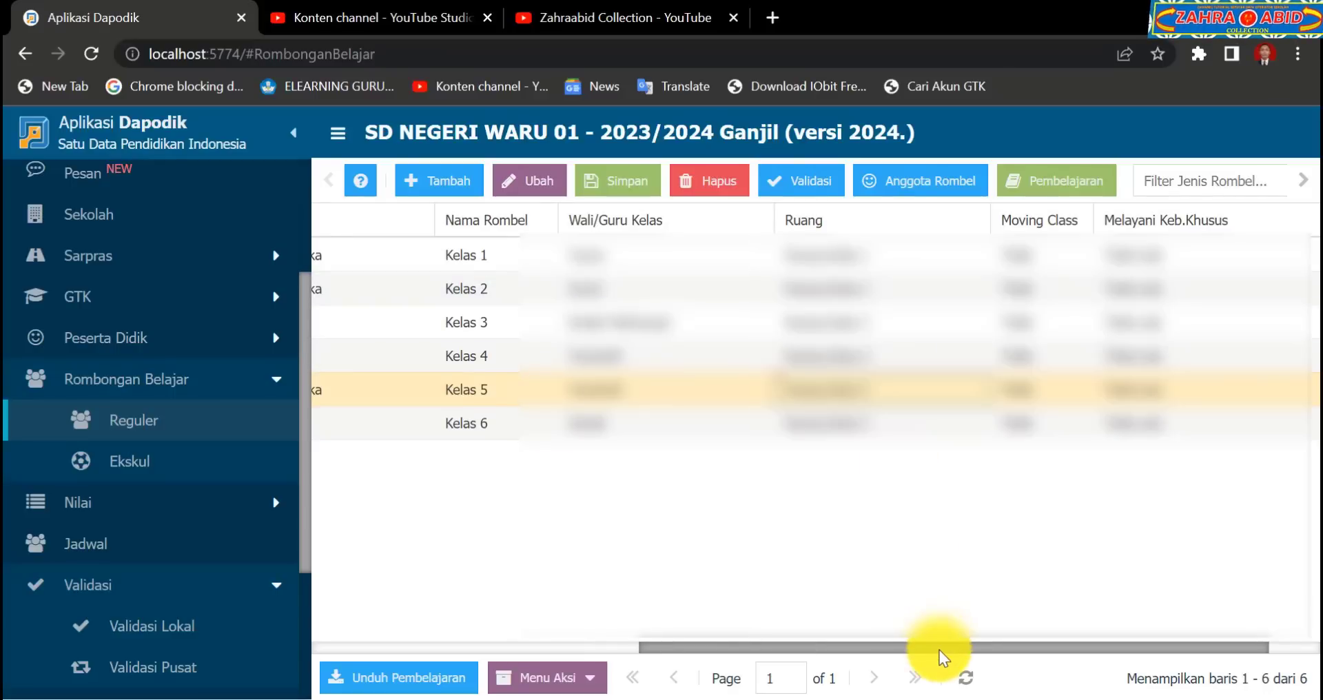
- Assign a different homeroom teacher to the Kelas 5 rombel from the teacher list
drag(940, 650, 641, 668)
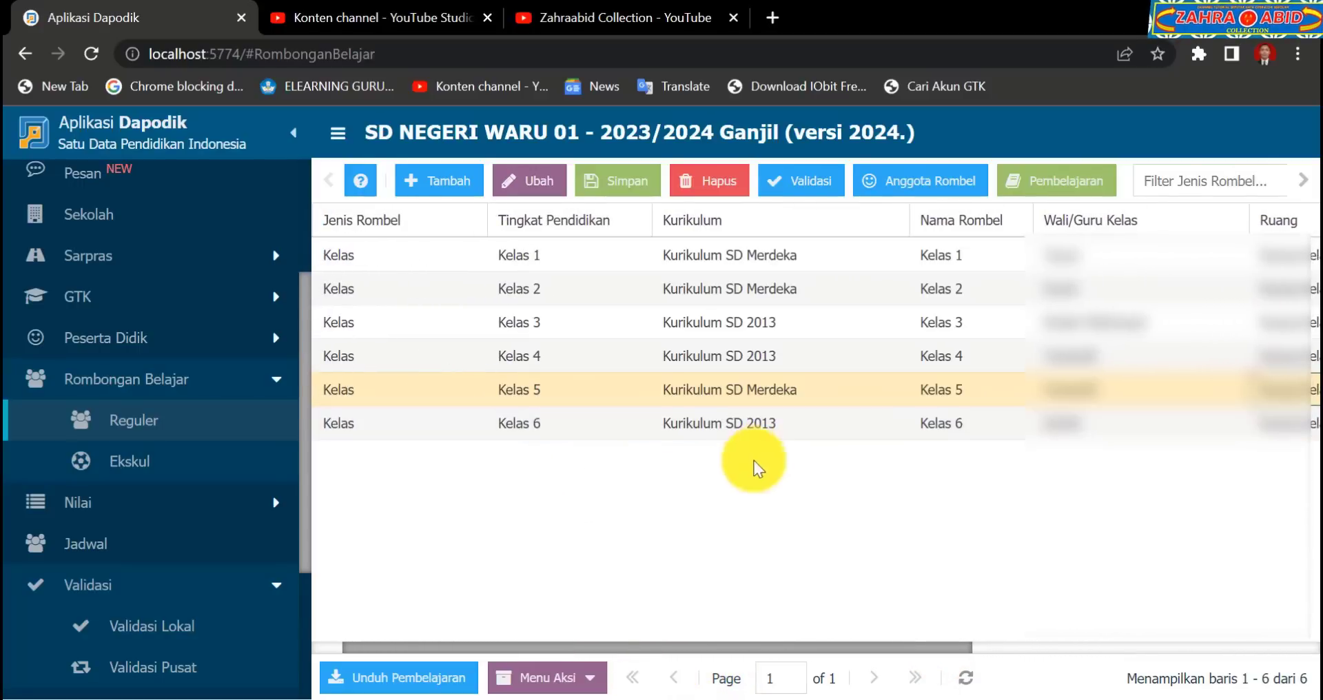
drag(730, 644, 851, 641)
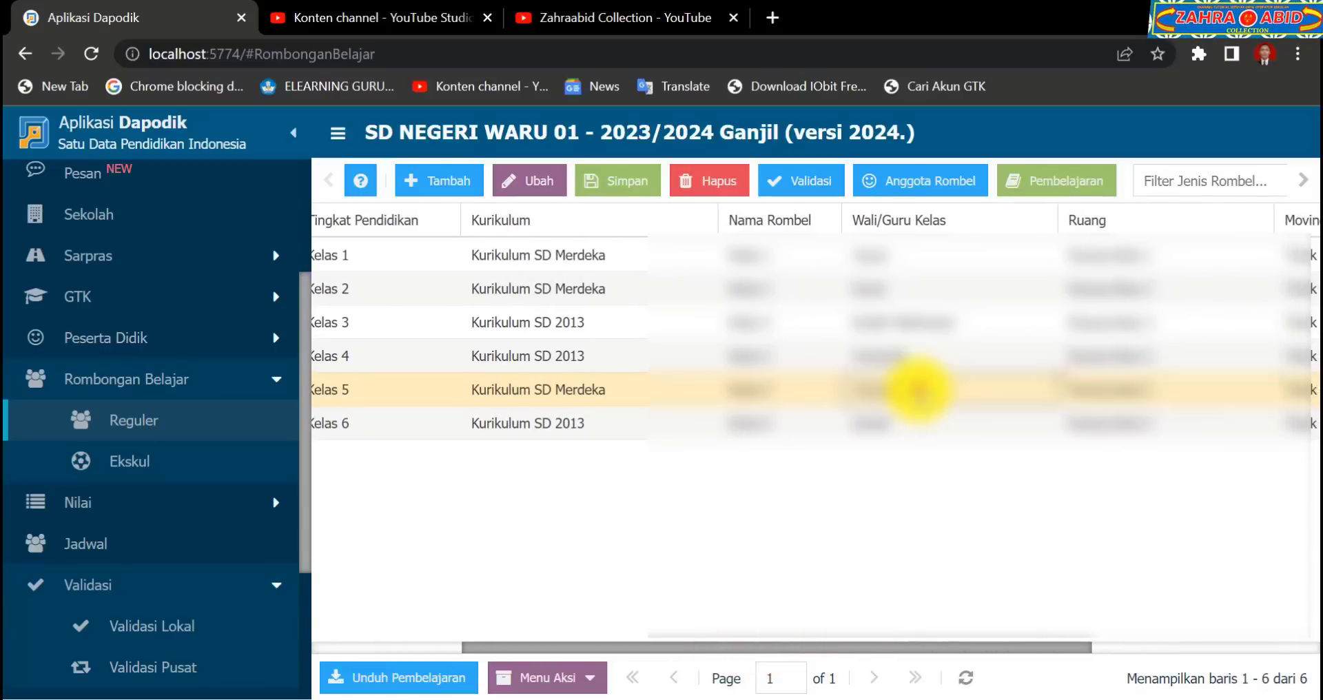
click(920, 389)
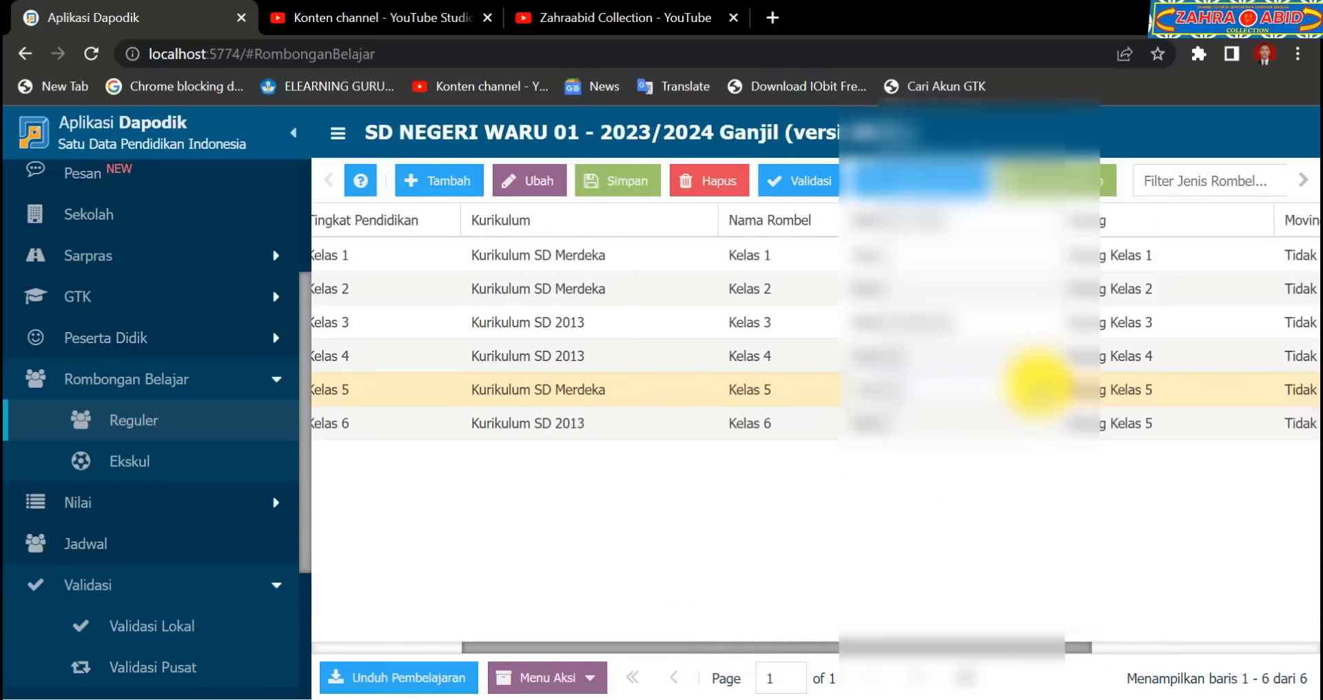
click(1037, 389)
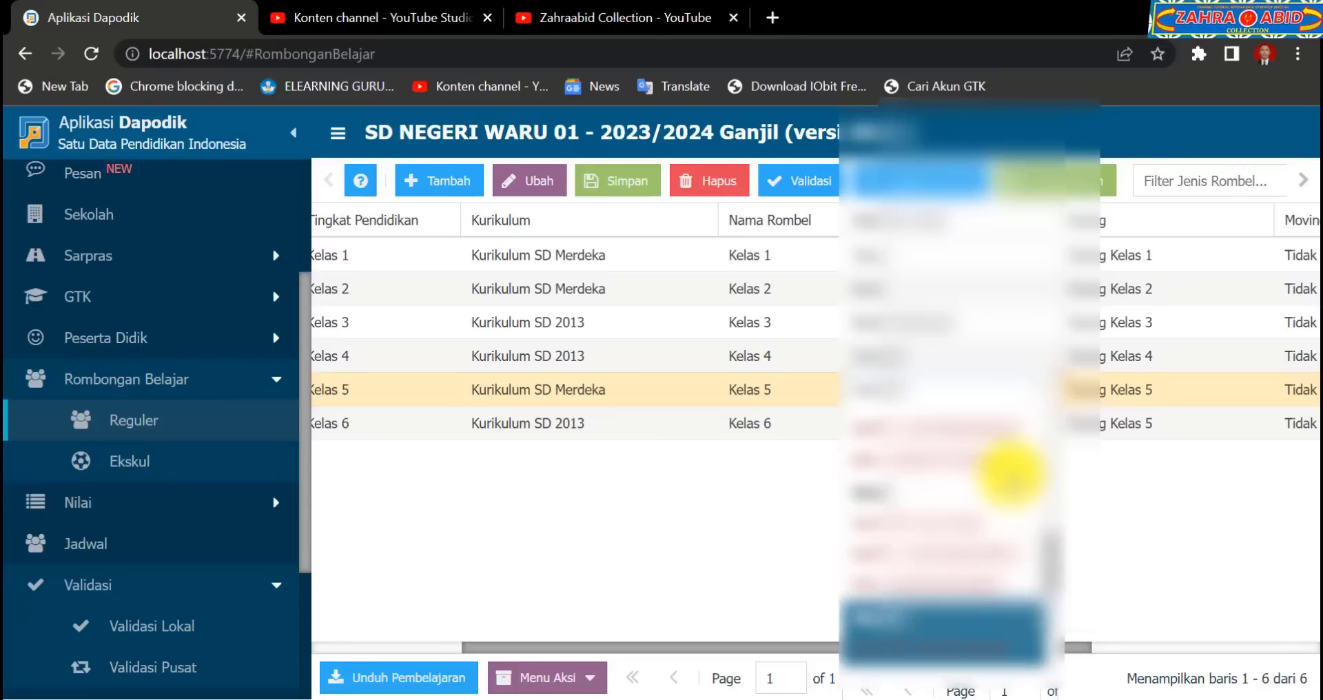
scroll(1011, 475, up, 3)
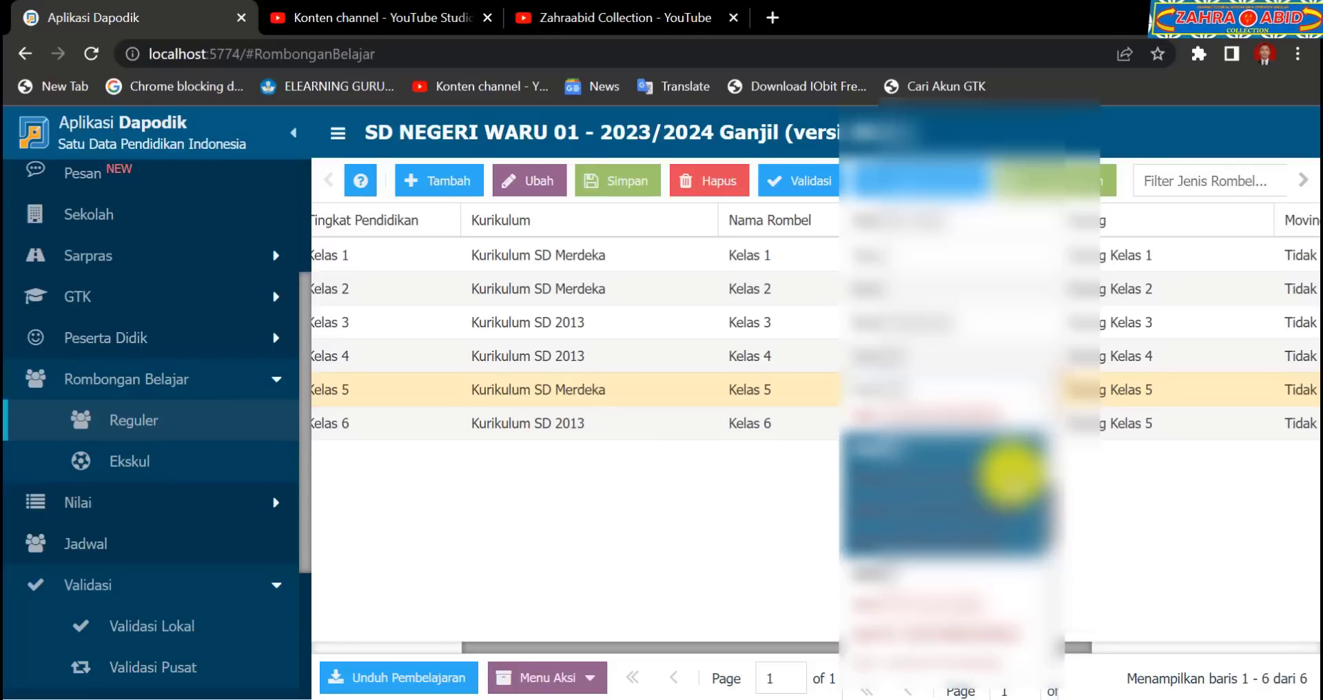
click(992, 538)
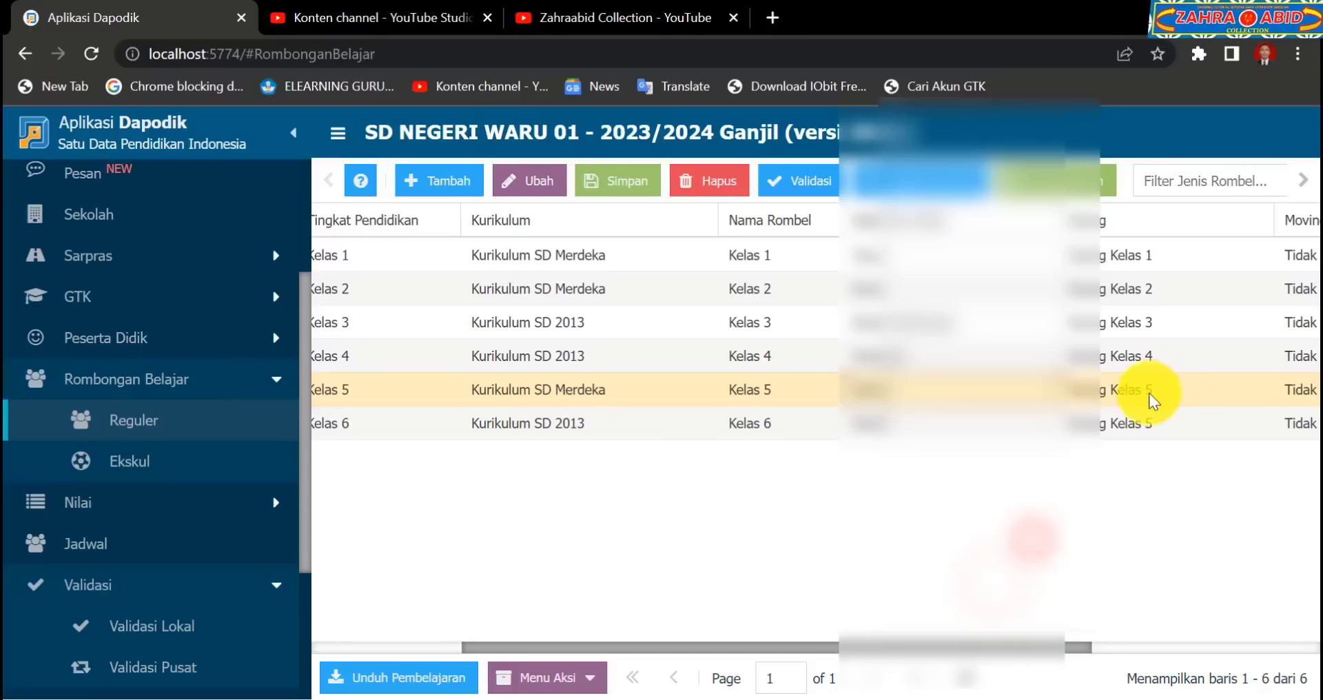
click(1170, 384)
click(1154, 531)
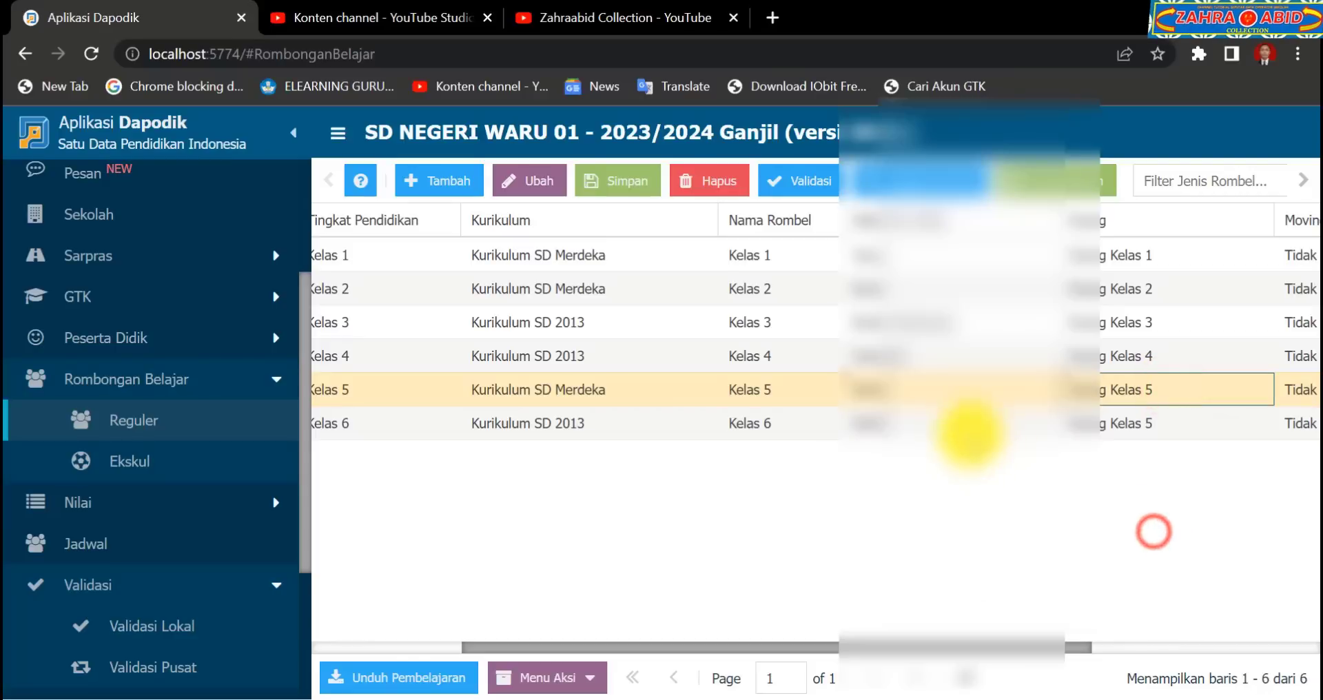
- Assign a different homeroom teacher to the Kelas 6 rombel from the teacher list
click(967, 423)
click(1039, 423)
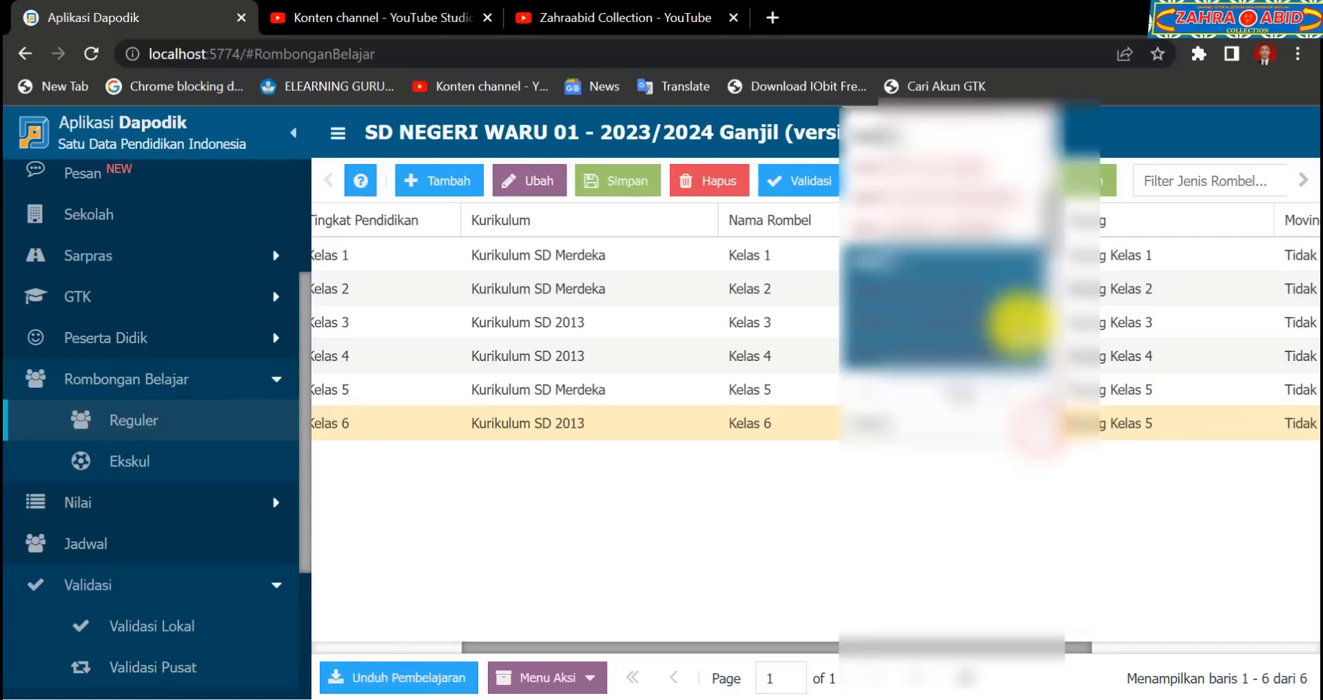
scroll(1020, 322, up, 2)
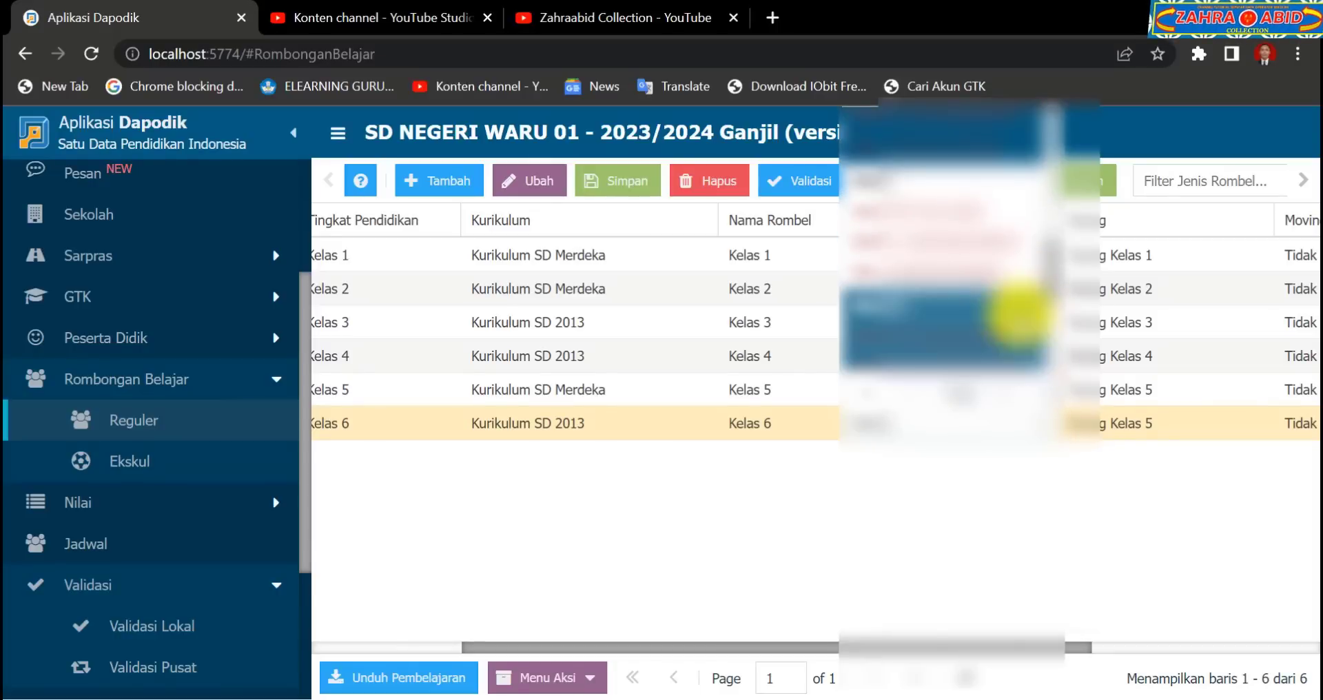
scroll(1020, 316, down, 3)
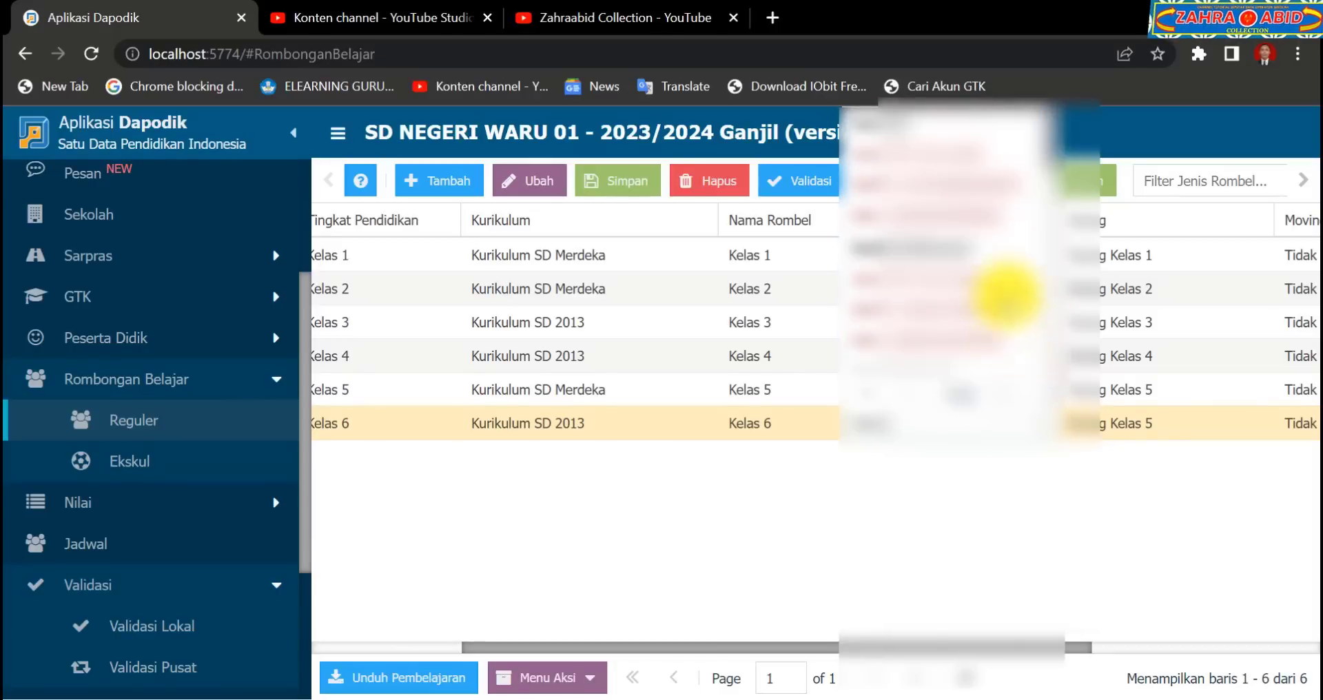
click(1069, 513)
- Set the Kelas 6 rombel's room to Ruang Kelas 6 and save the pending rombel changes
click(1168, 424)
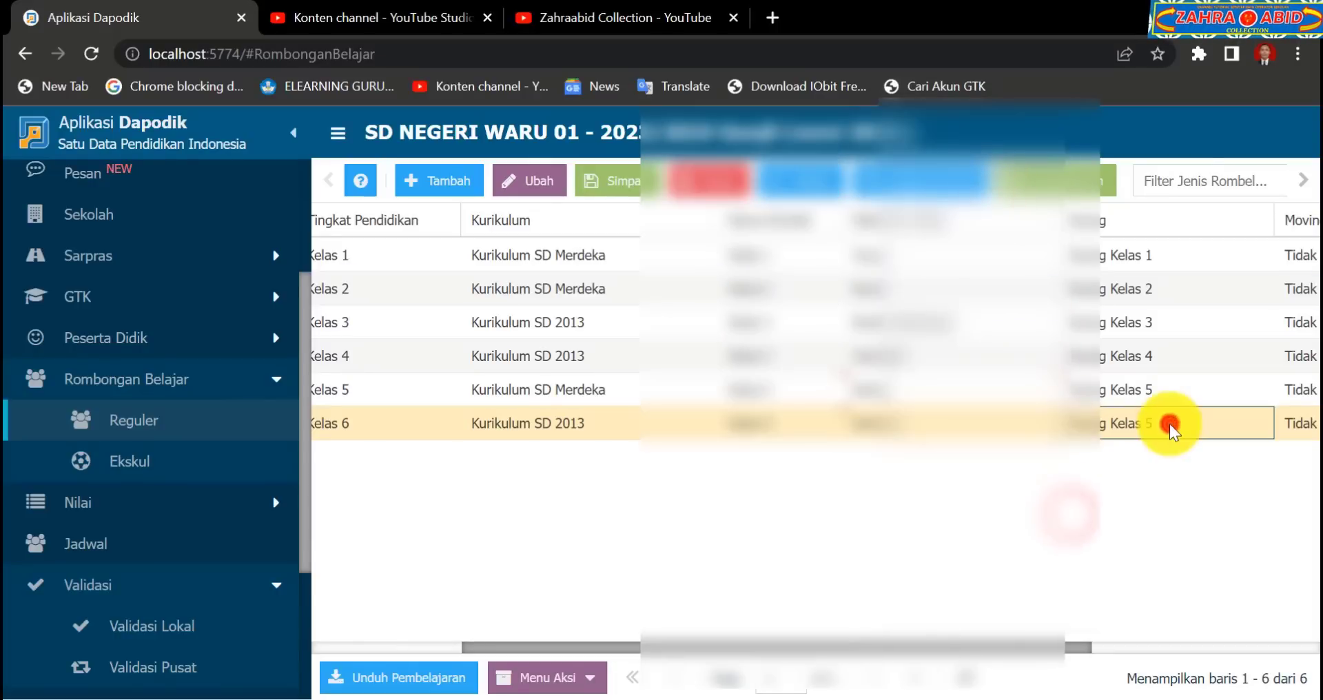
click(1256, 424)
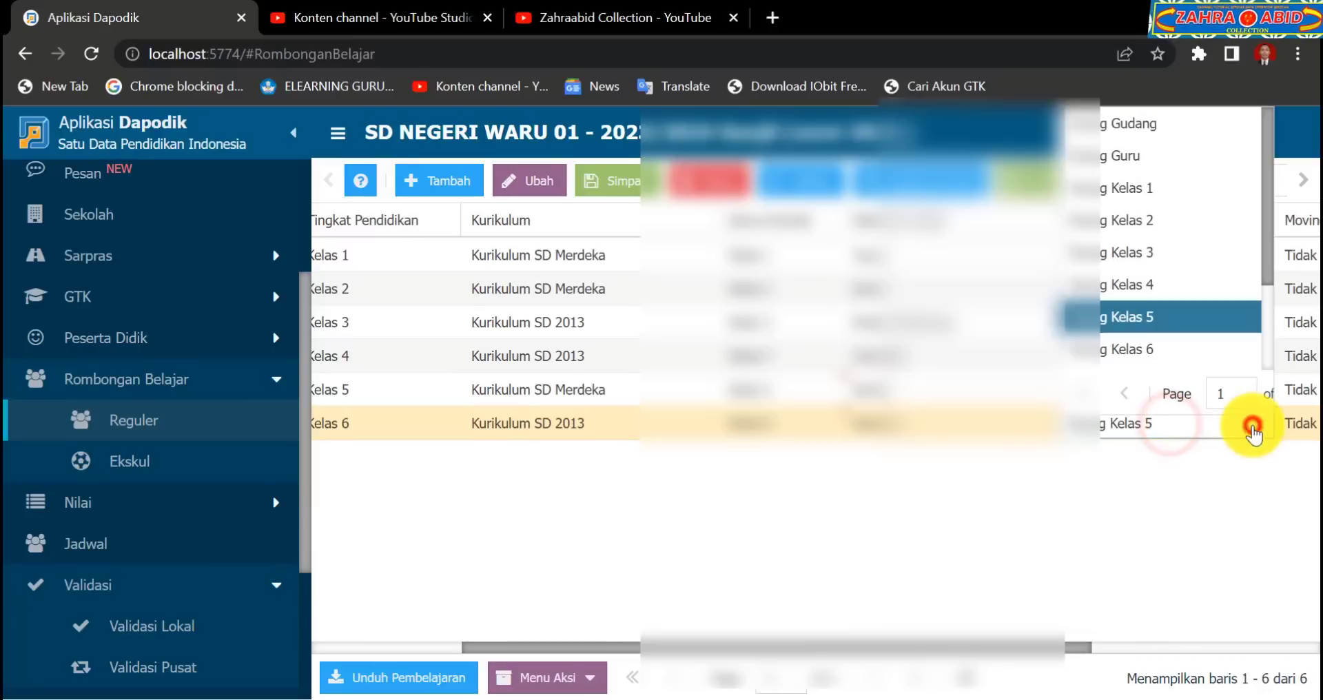
click(1230, 350)
click(1190, 514)
mouse_move(1042, 647)
mouse_down()
mouse_move(1125, 648)
mouse_move(940, 634)
mouse_up()
click(626, 186)
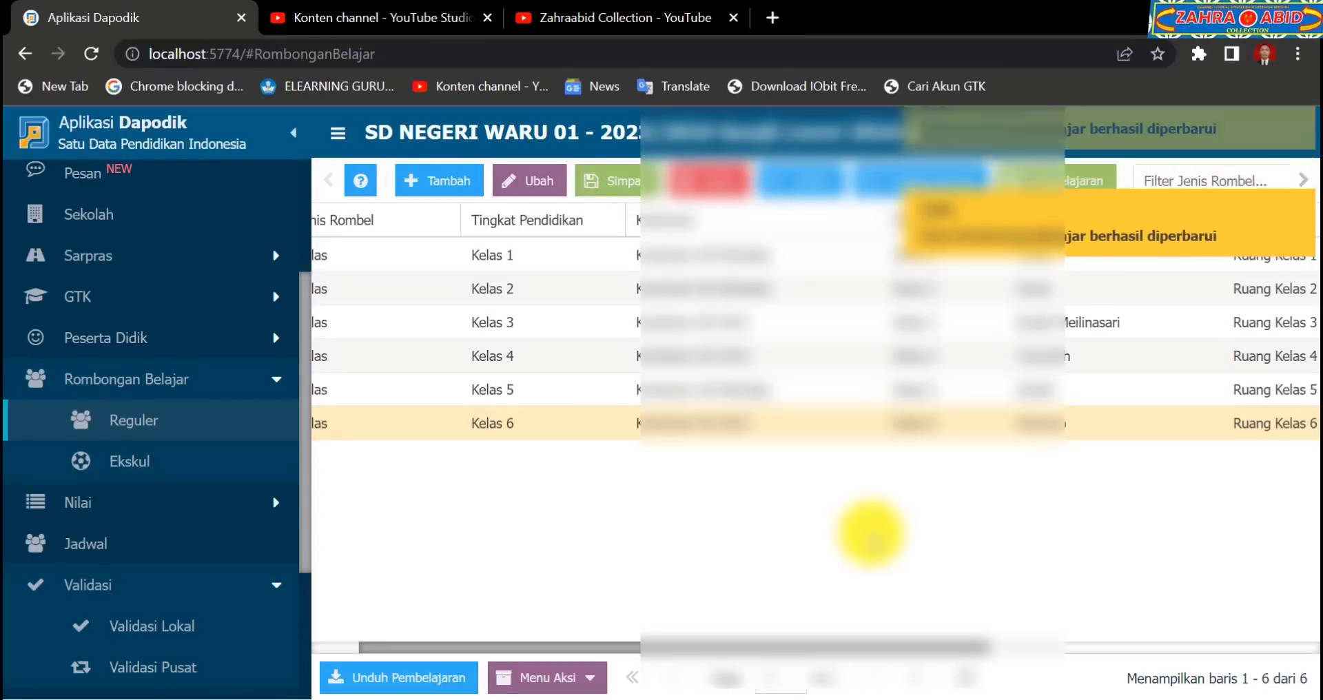
- Try again to change the Kelas 4 rombel's curriculum to Kurikulum SD Merdeka and dismiss the error
click(825, 644)
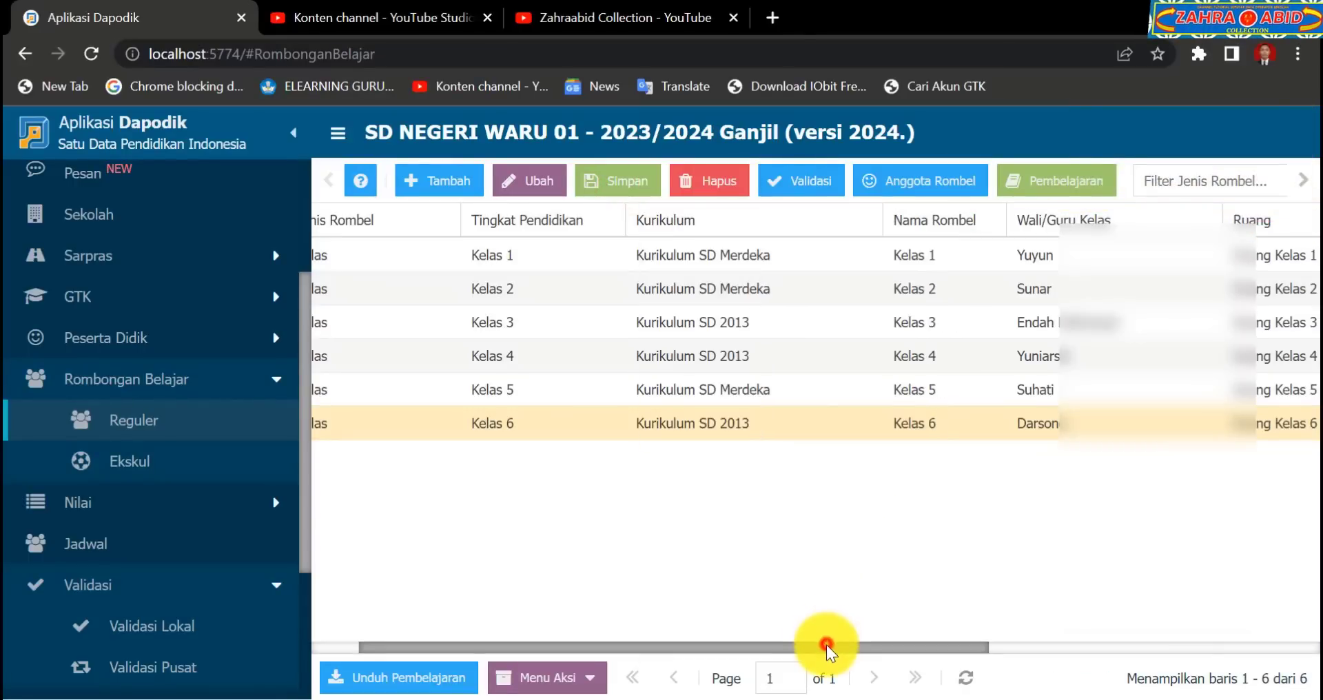
drag(826, 644, 725, 659)
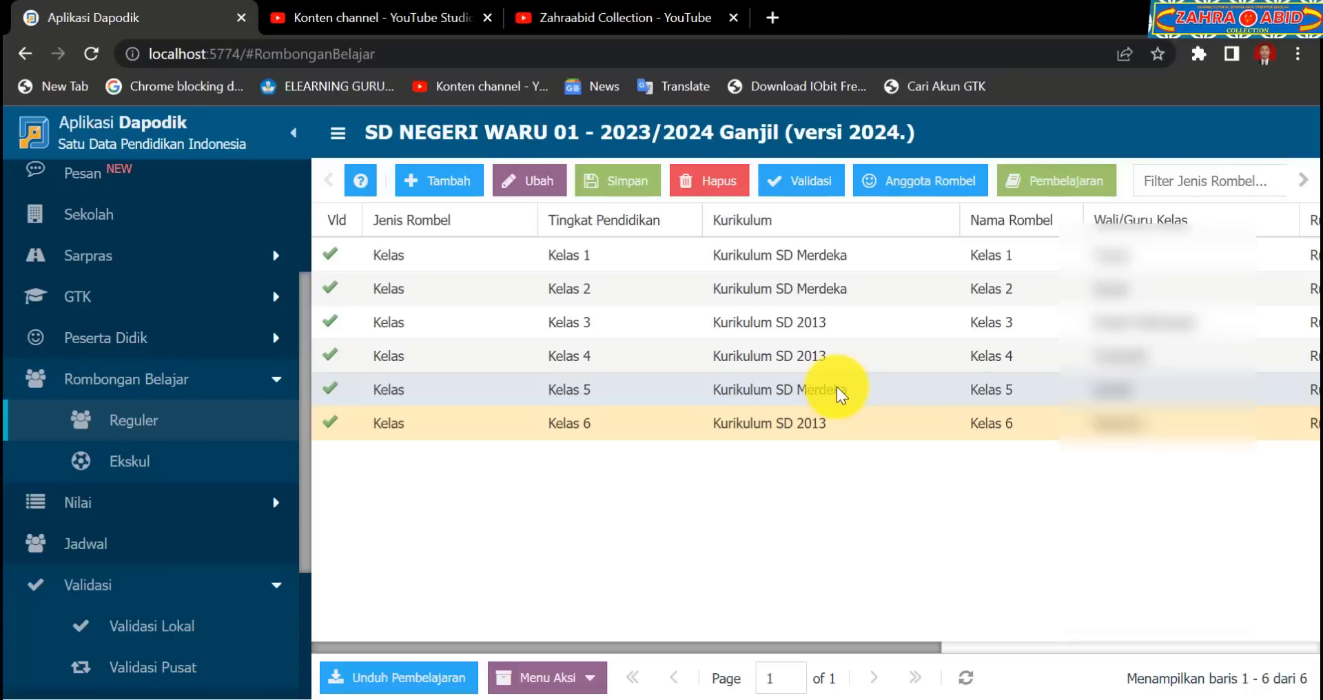
click(847, 358)
text(4)
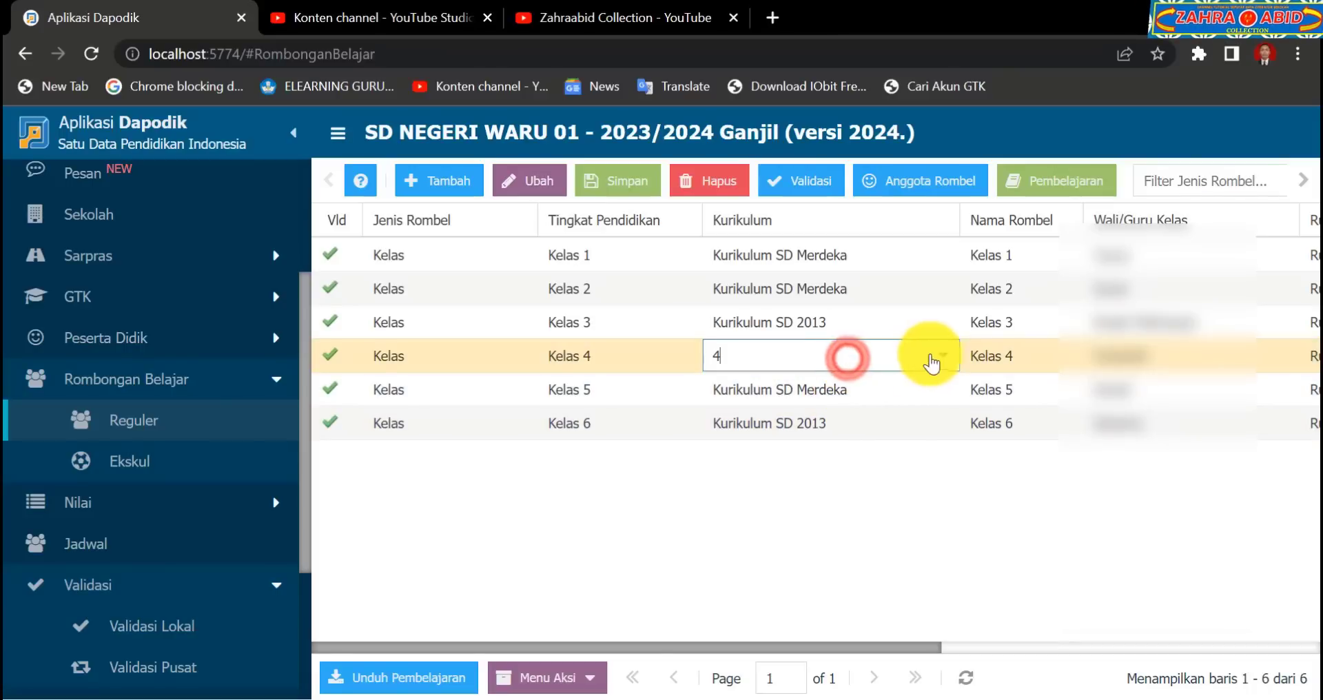
click(944, 355)
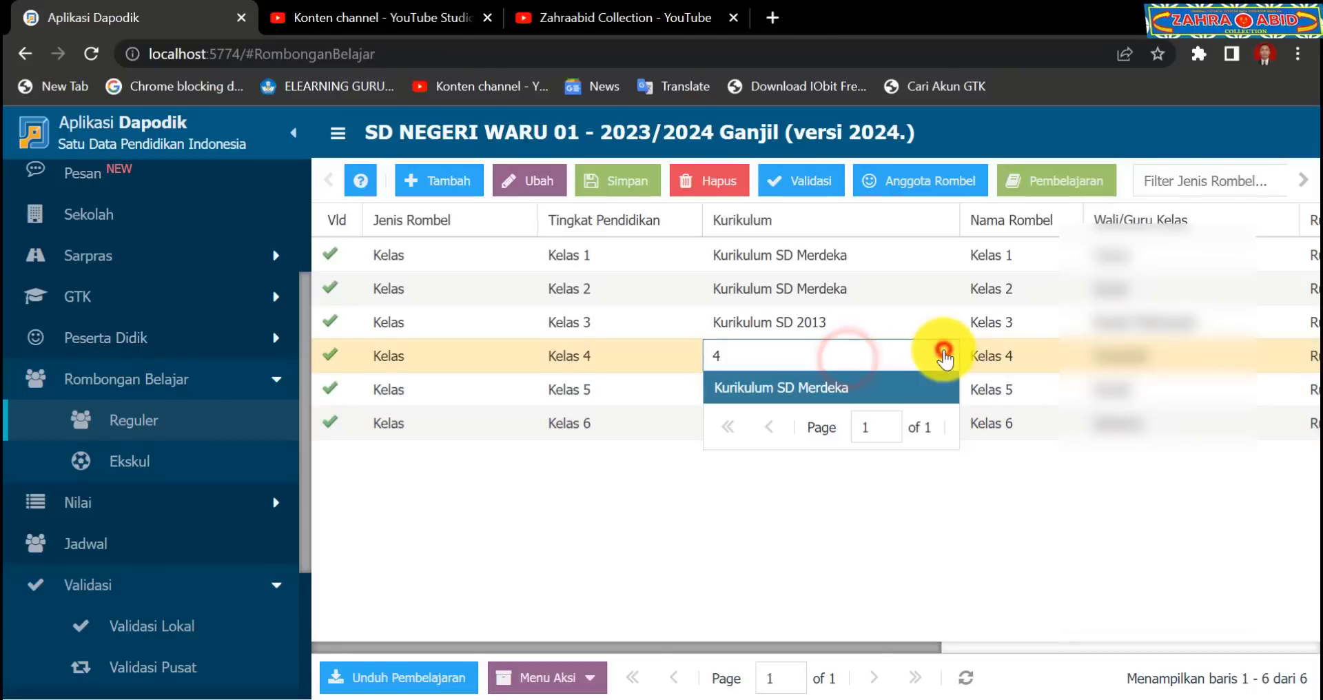
click(915, 398)
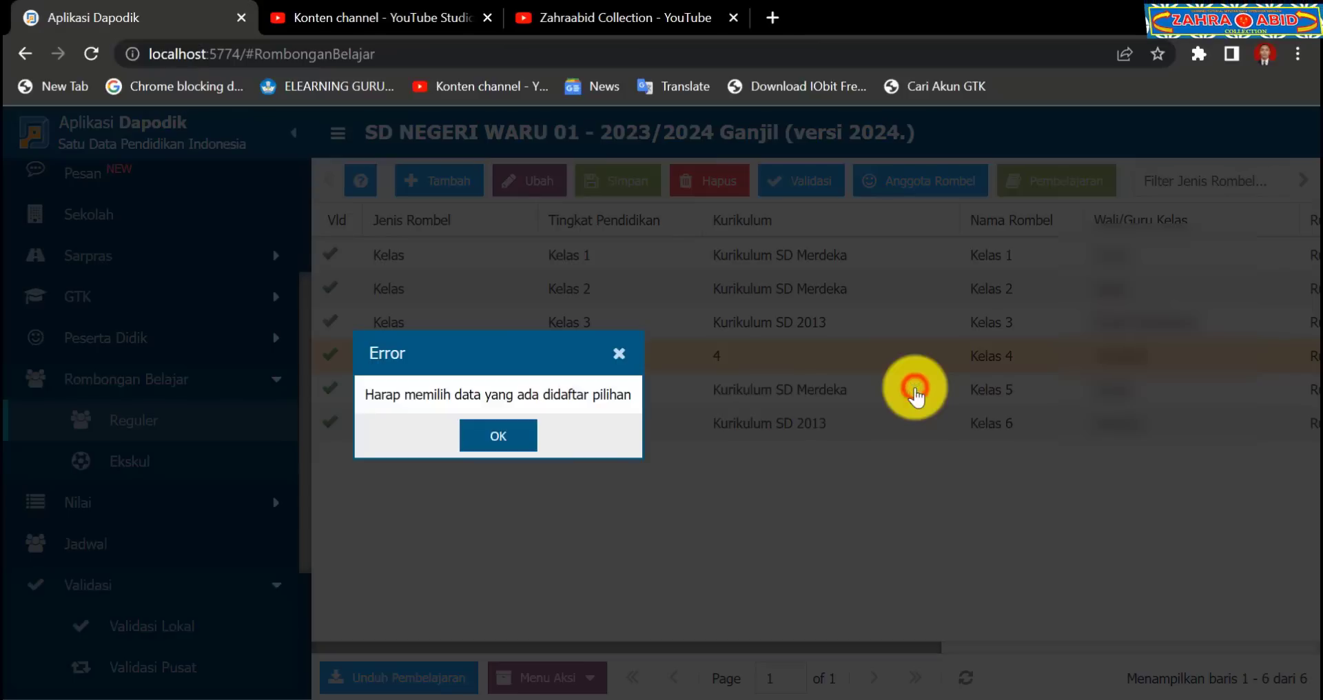
click(500, 440)
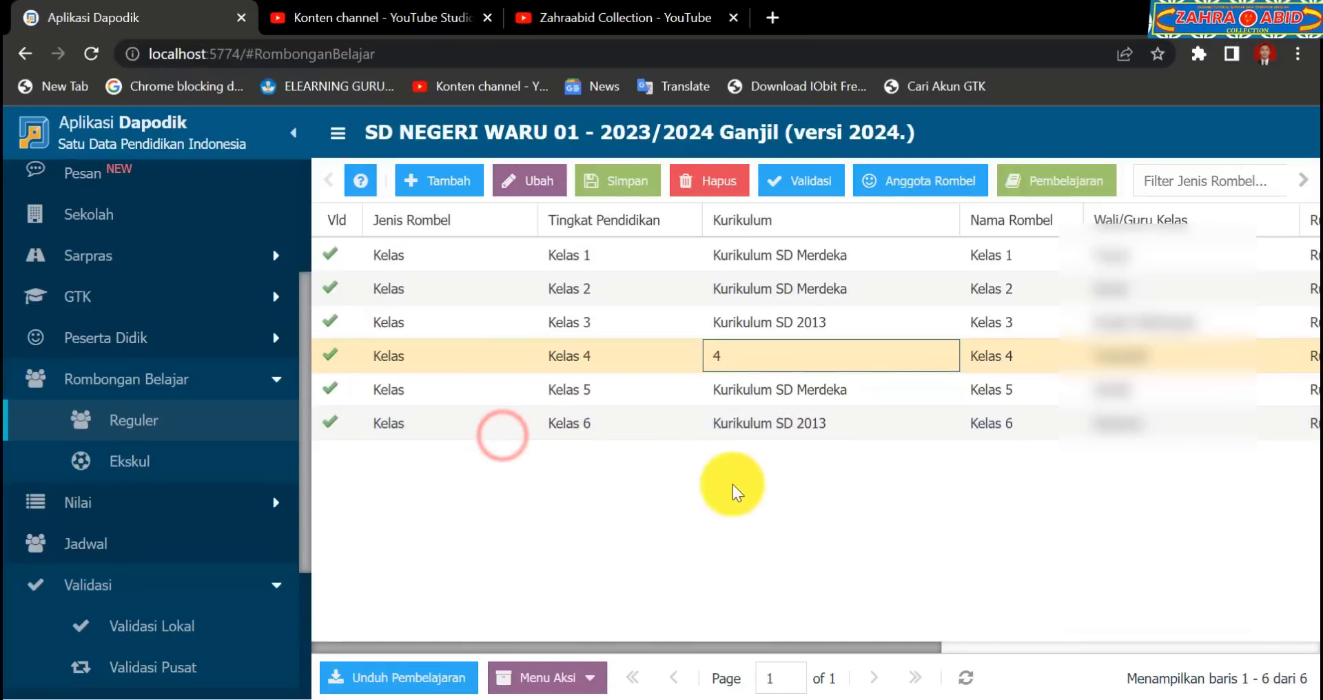
- Read the help guide for the Rombongan Belajar table through its field descriptions, including Kurikulum, and close it
click(750, 486)
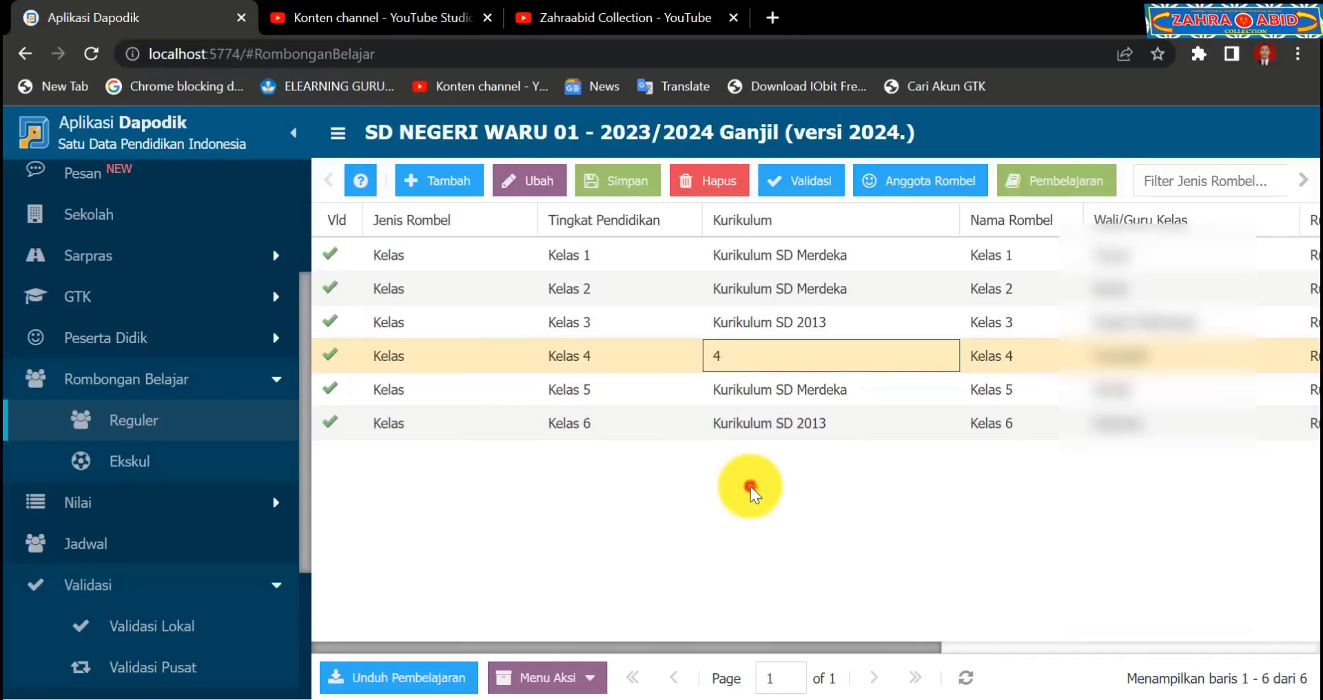
click(360, 181)
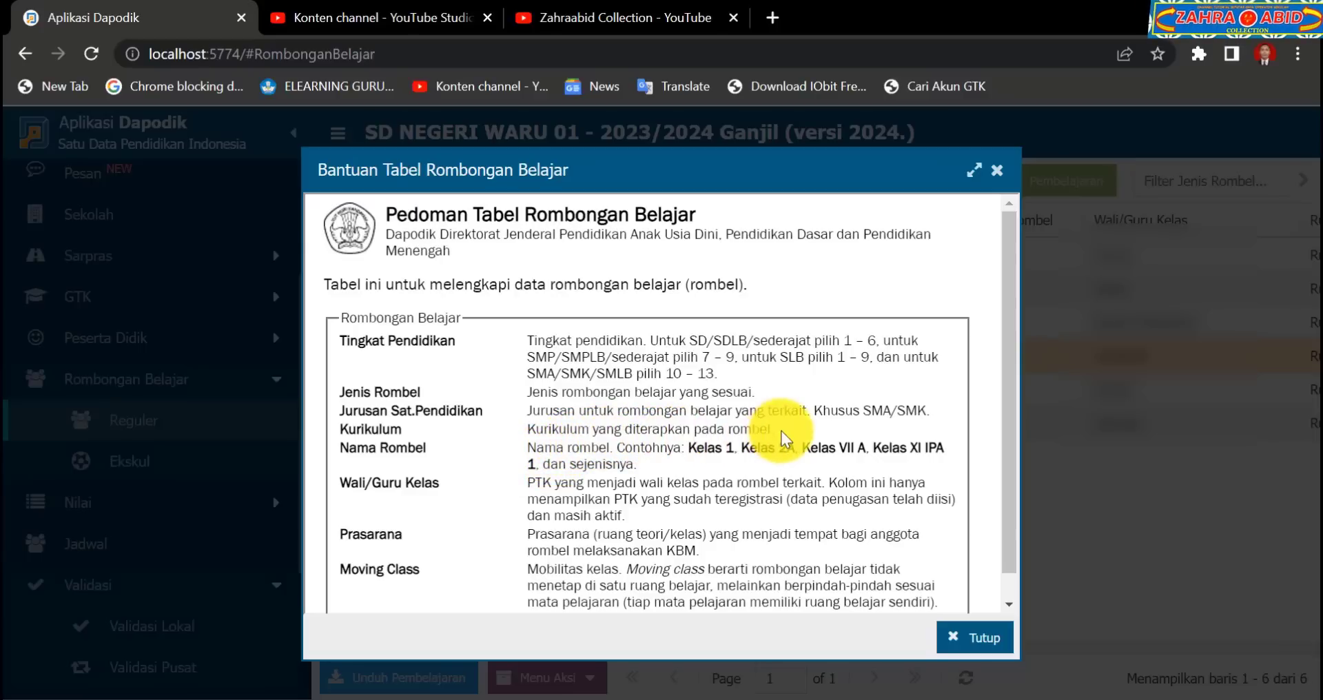
scroll(854, 458, down, 1)
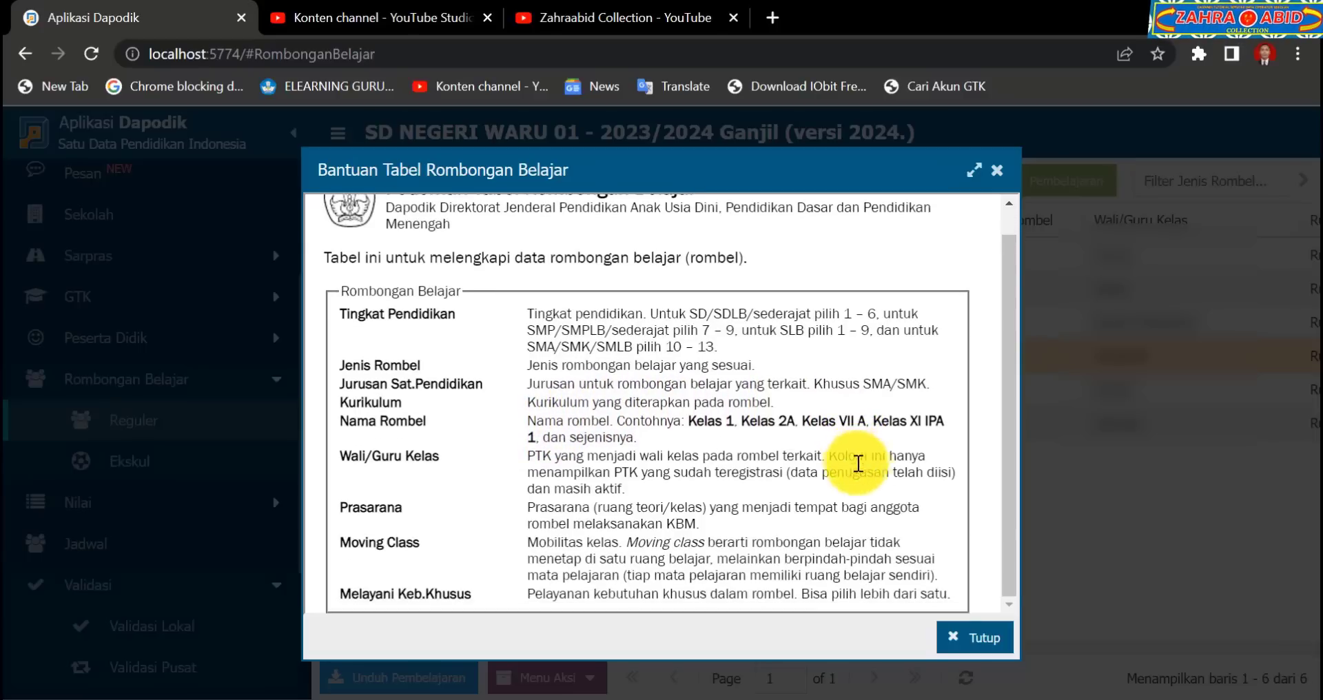
click(966, 641)
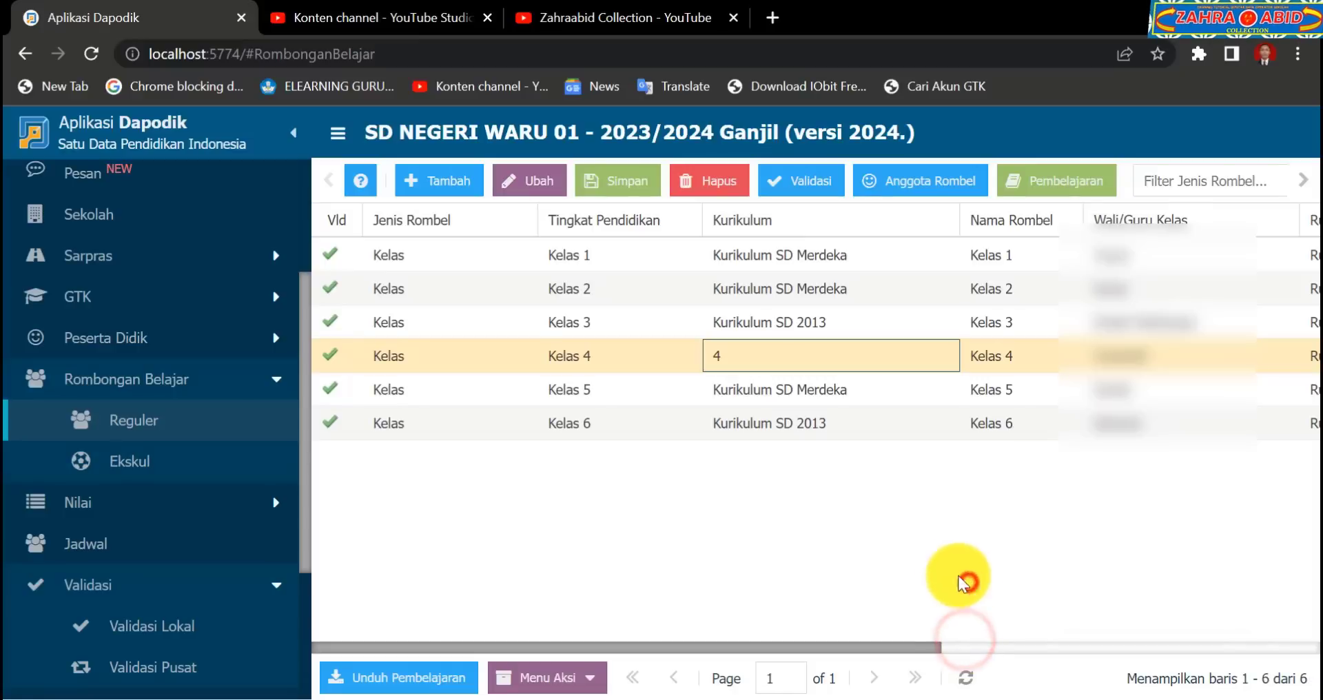
- Reload the rombel list, try to set the Kelas 4 rombel's curriculum to Kurikulum SD Merdeka, and dismiss the error
click(965, 677)
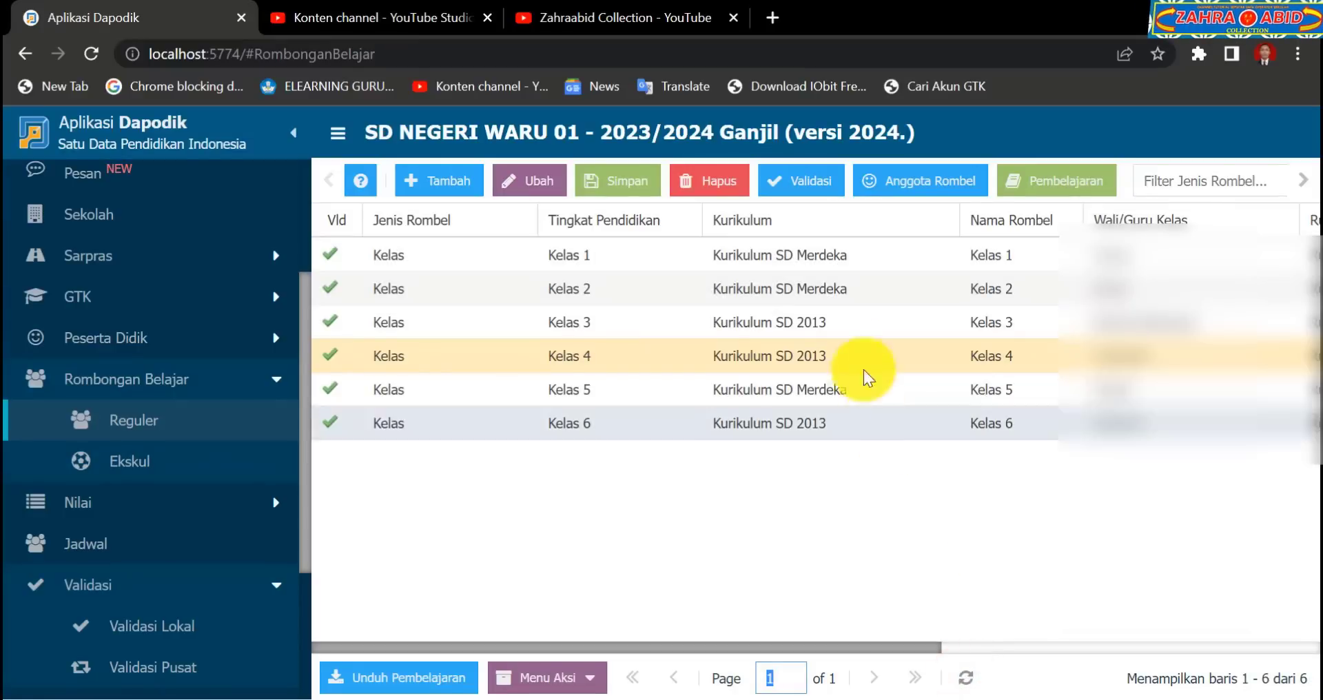
click(852, 361)
click(938, 357)
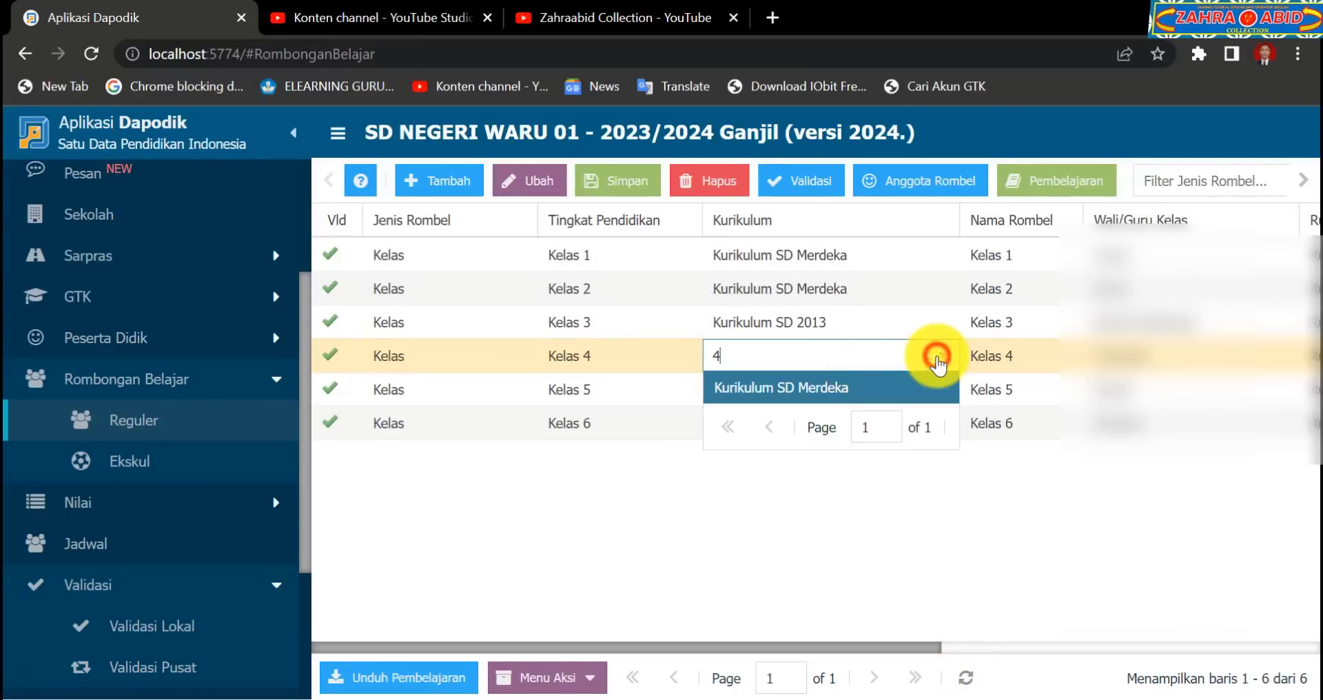
click(922, 382)
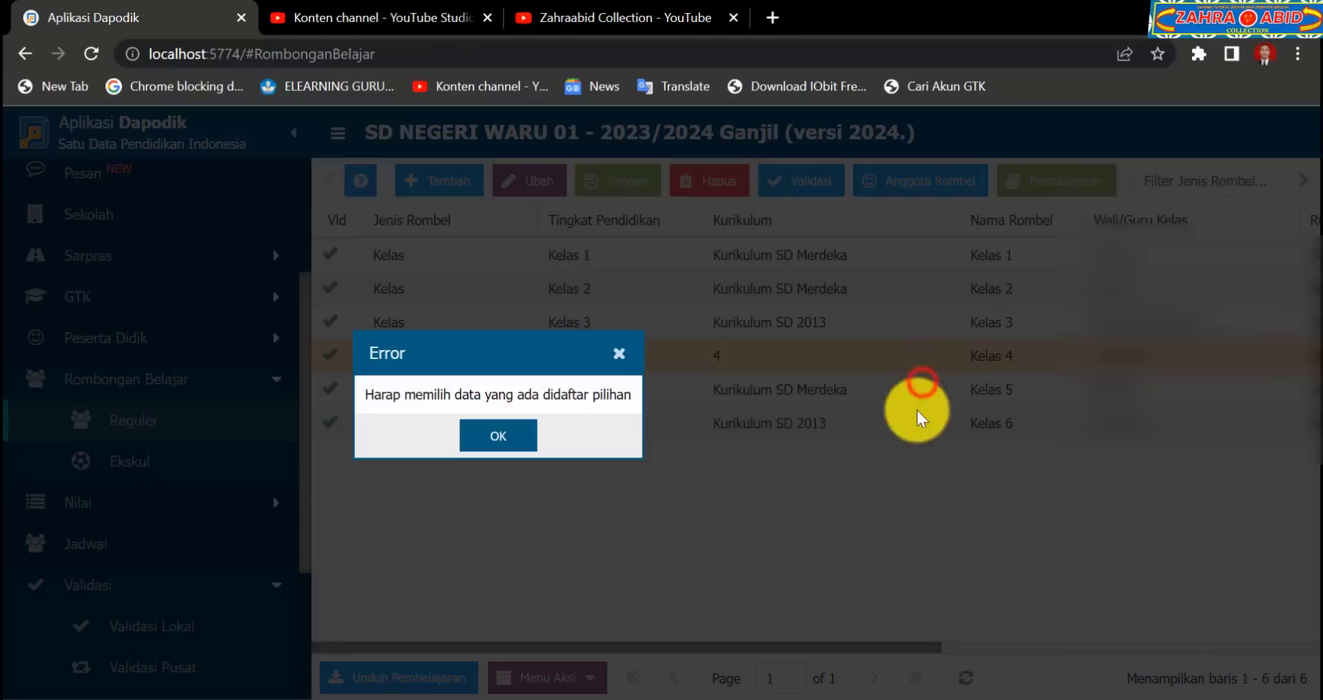
click(527, 435)
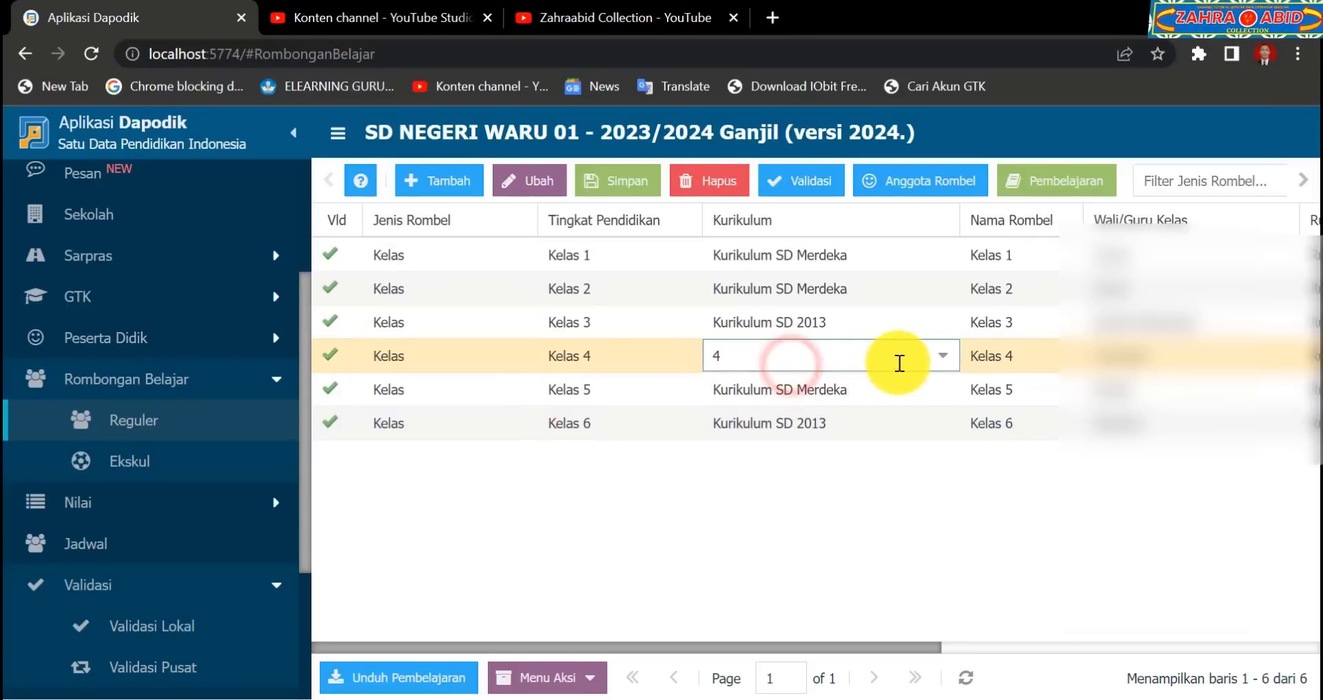
- Retry choosing a curriculum for the Kelas 4 rombel twice, dismissing each error, and reload the list to discard the entry
click(931, 357)
click(893, 418)
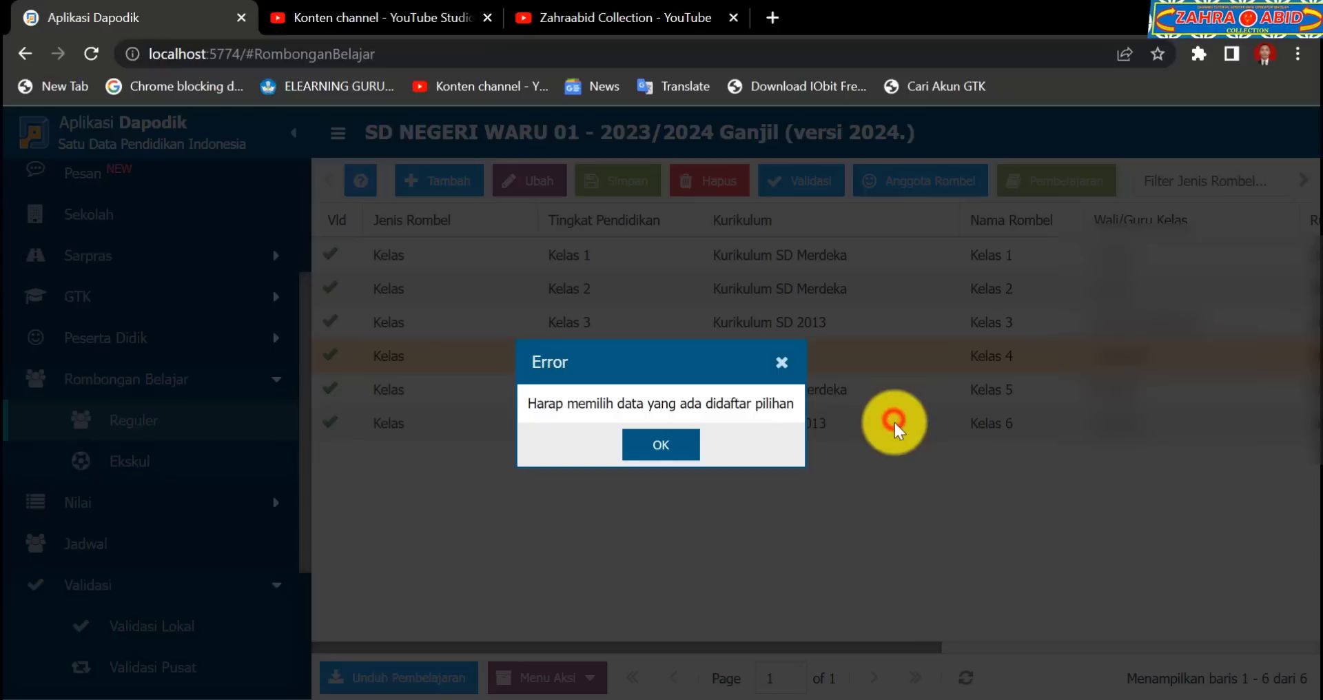
click(675, 449)
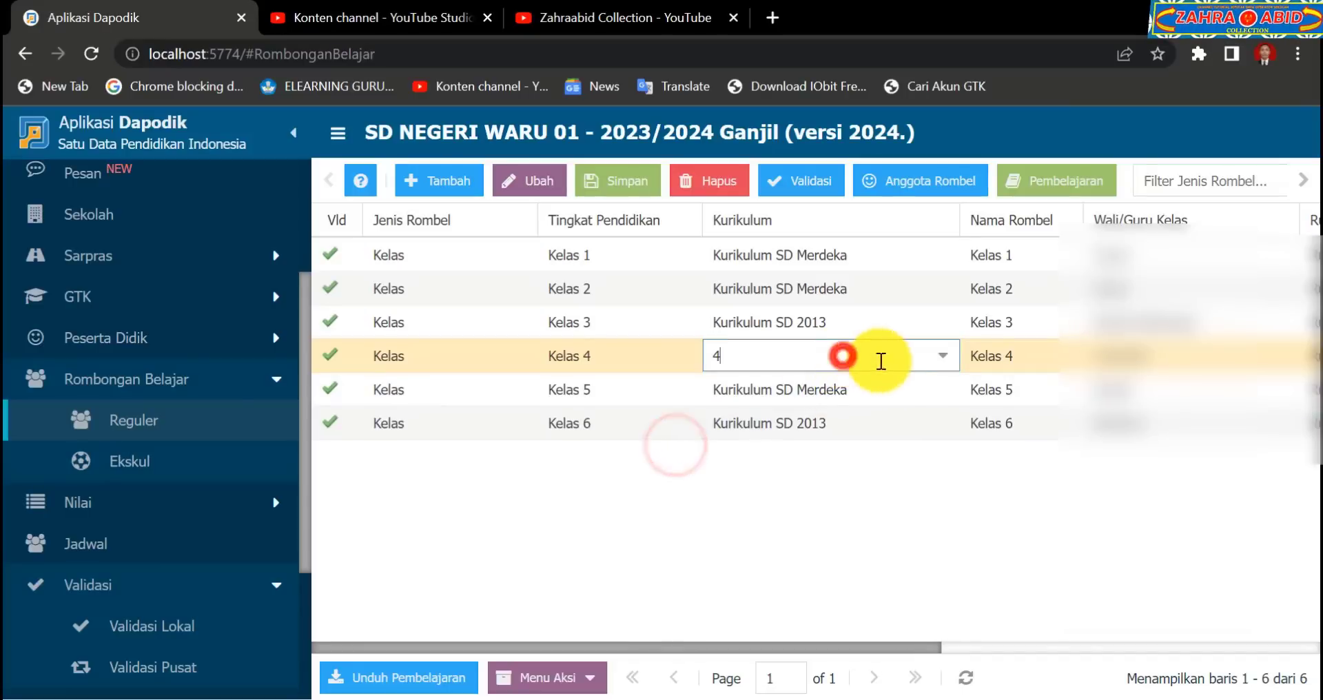
click(941, 356)
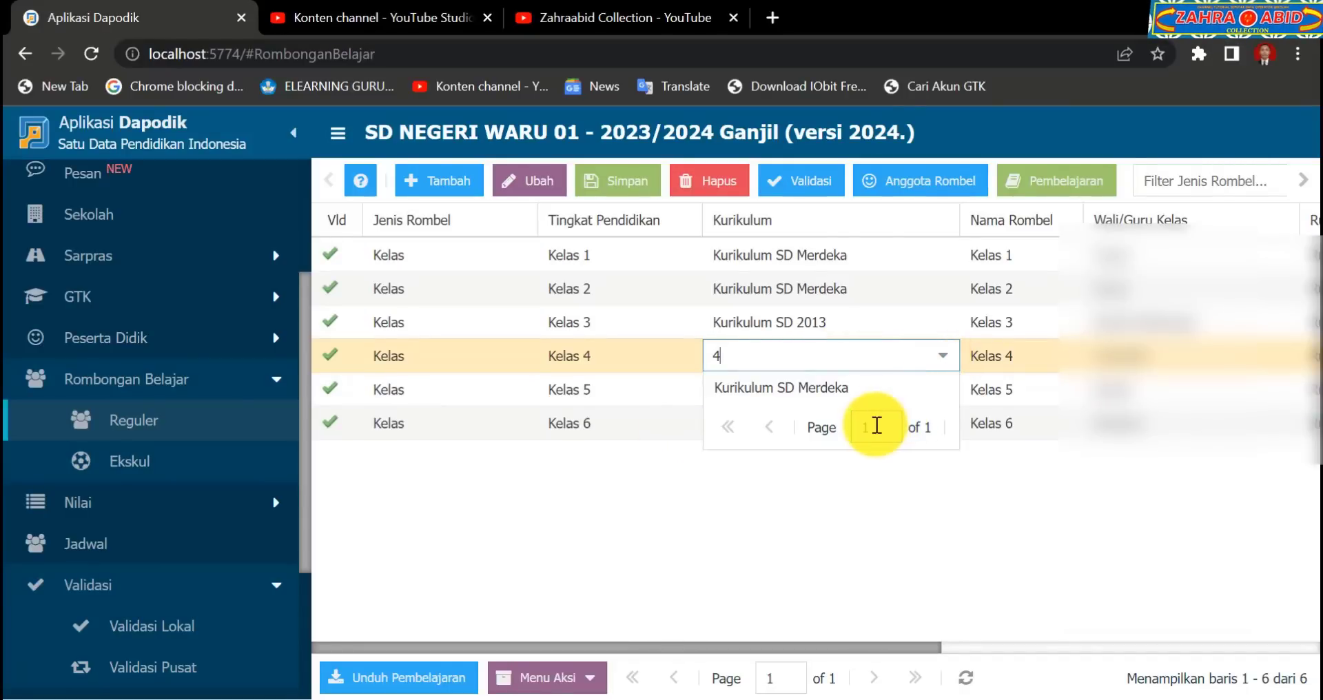
click(874, 423)
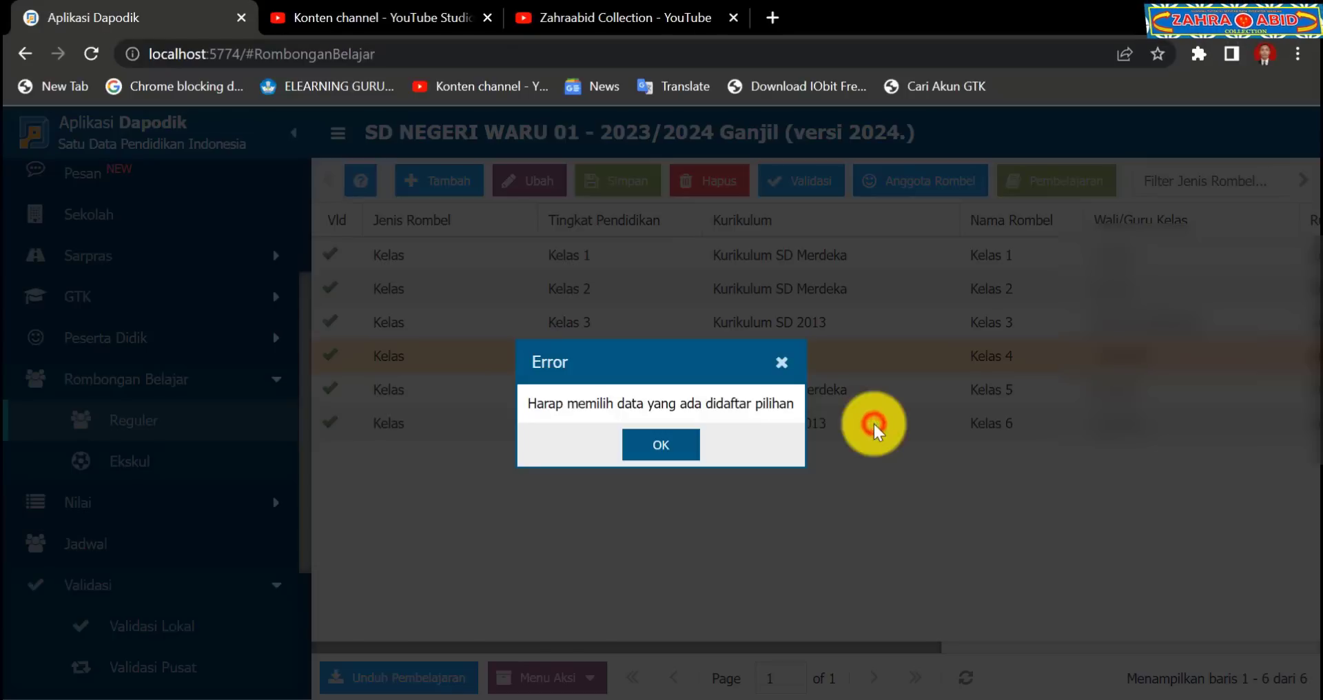
click(667, 437)
click(978, 552)
click(966, 678)
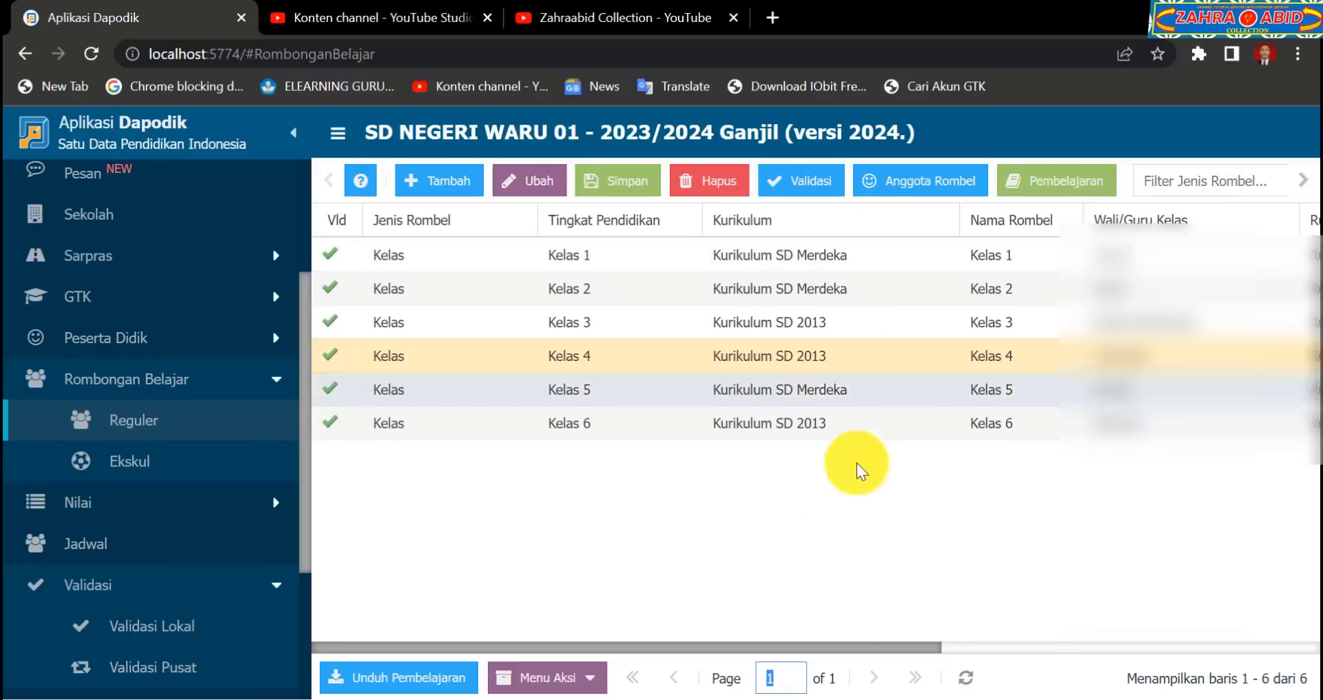
- Review the Wali/Guru Kelas, Ruang and Moving Class columns of the regular rombel list
click(880, 527)
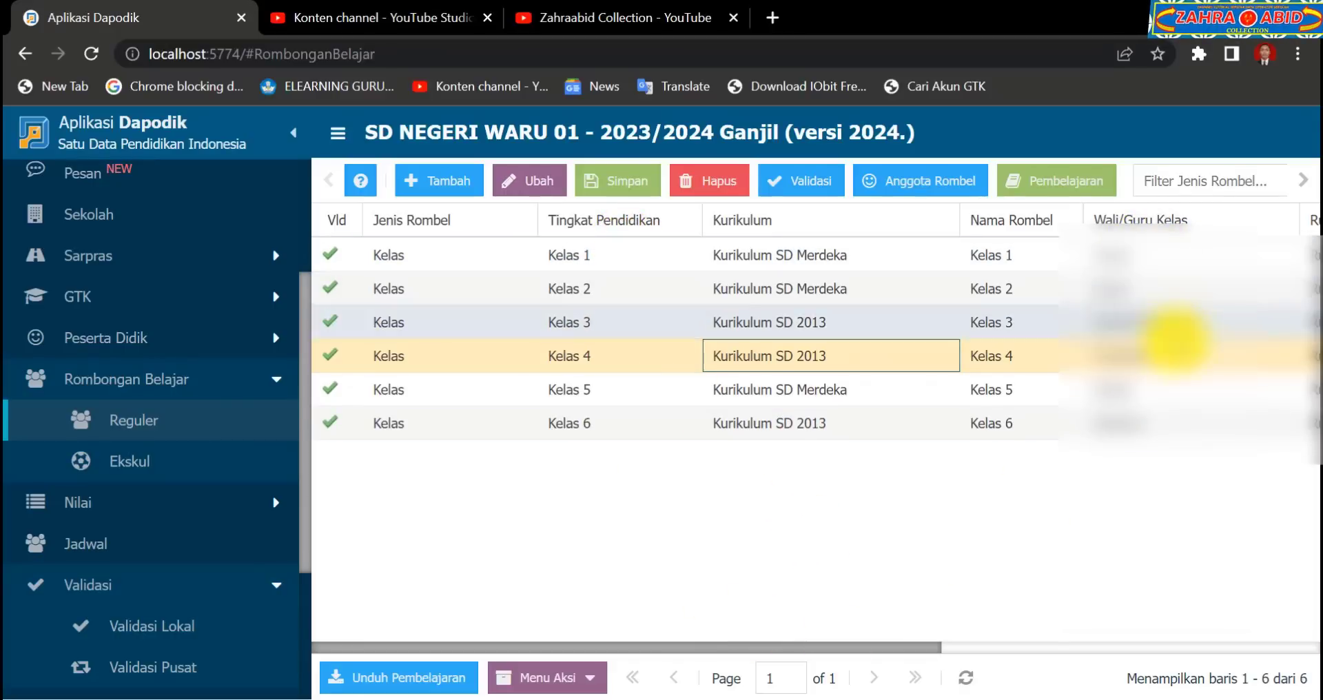
drag(921, 649, 1080, 651)
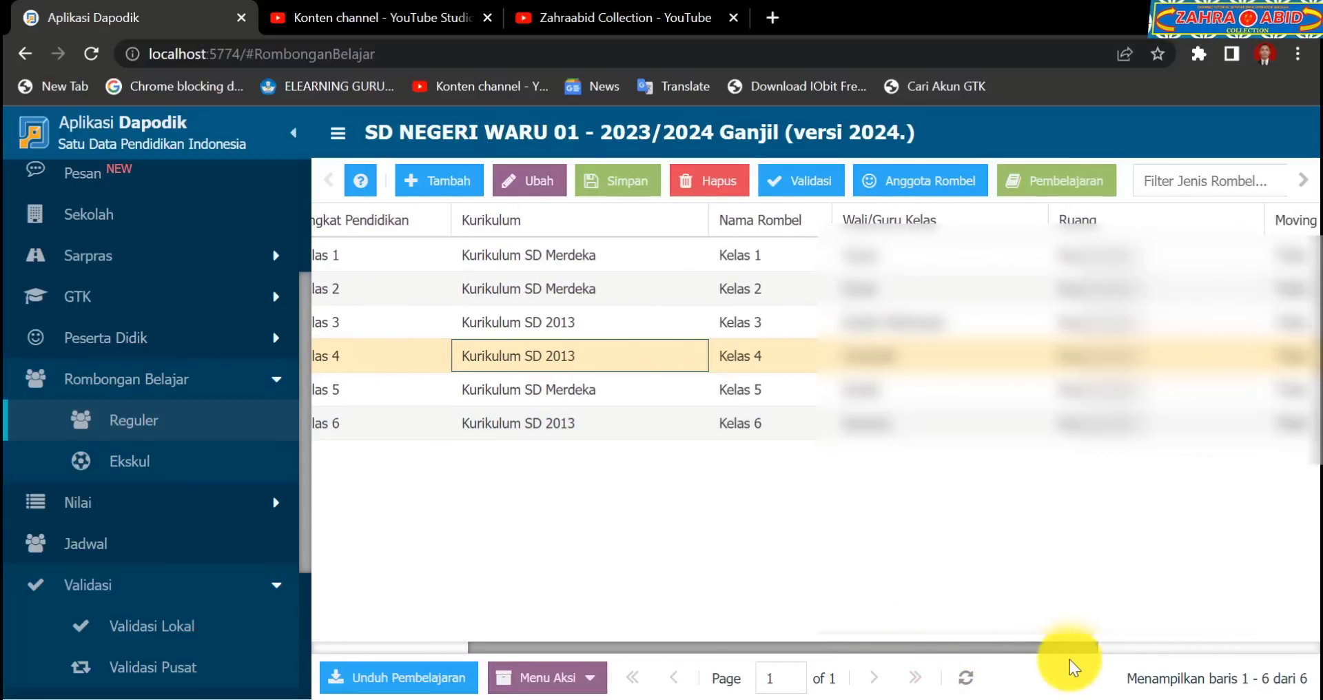
click(1073, 641)
drag(957, 648, 751, 647)
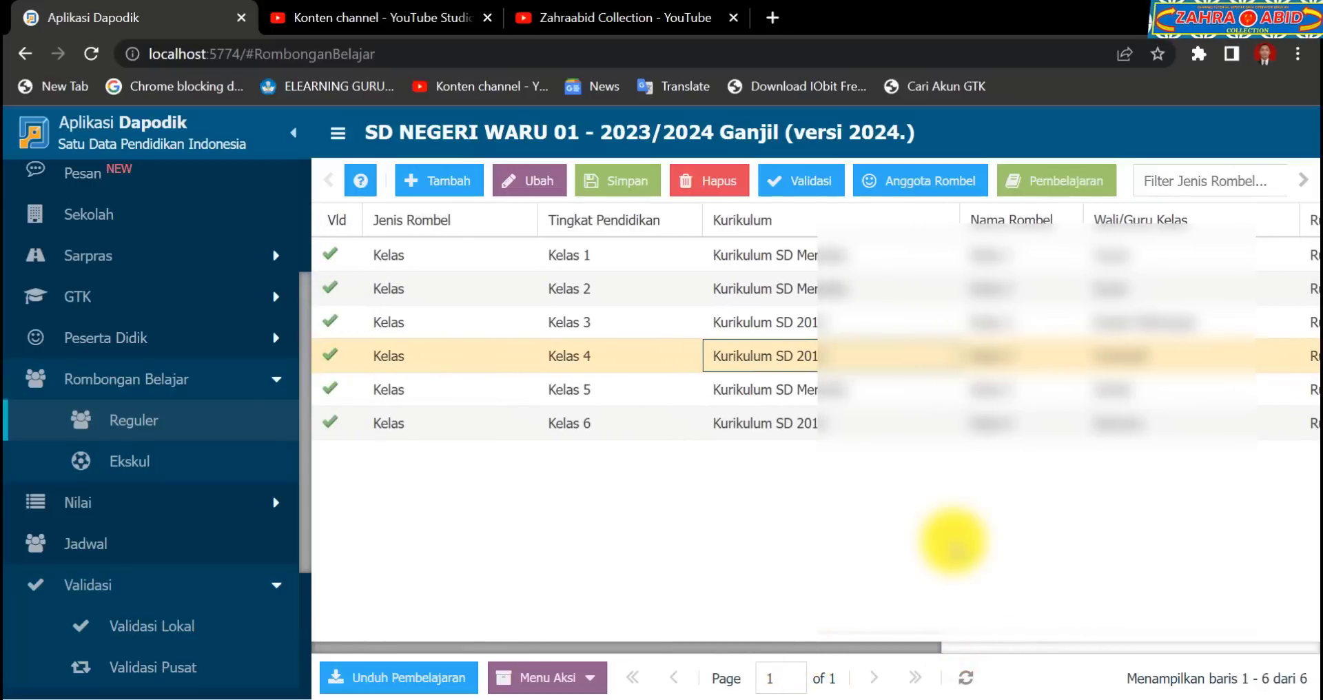
- Switch to the Zahraabid Collection YouTube channel page and look through its latest videos
click(567, 10)
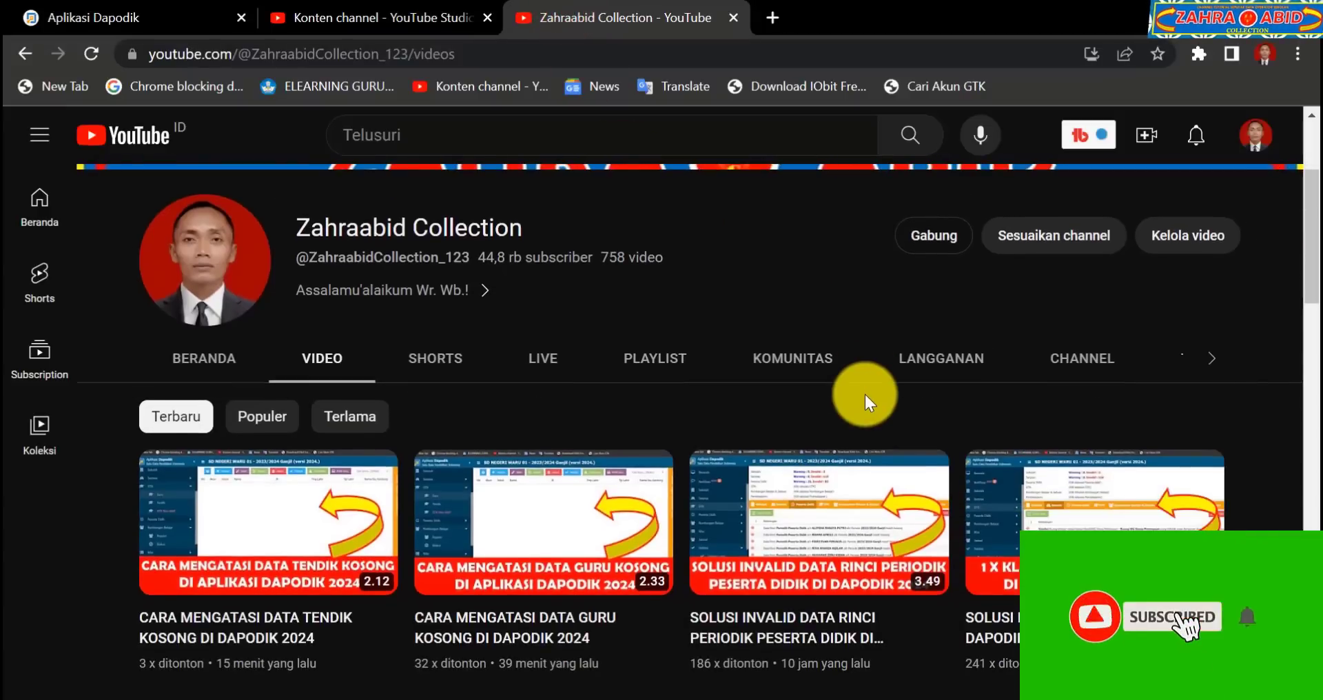
scroll(865, 397, down, 8)
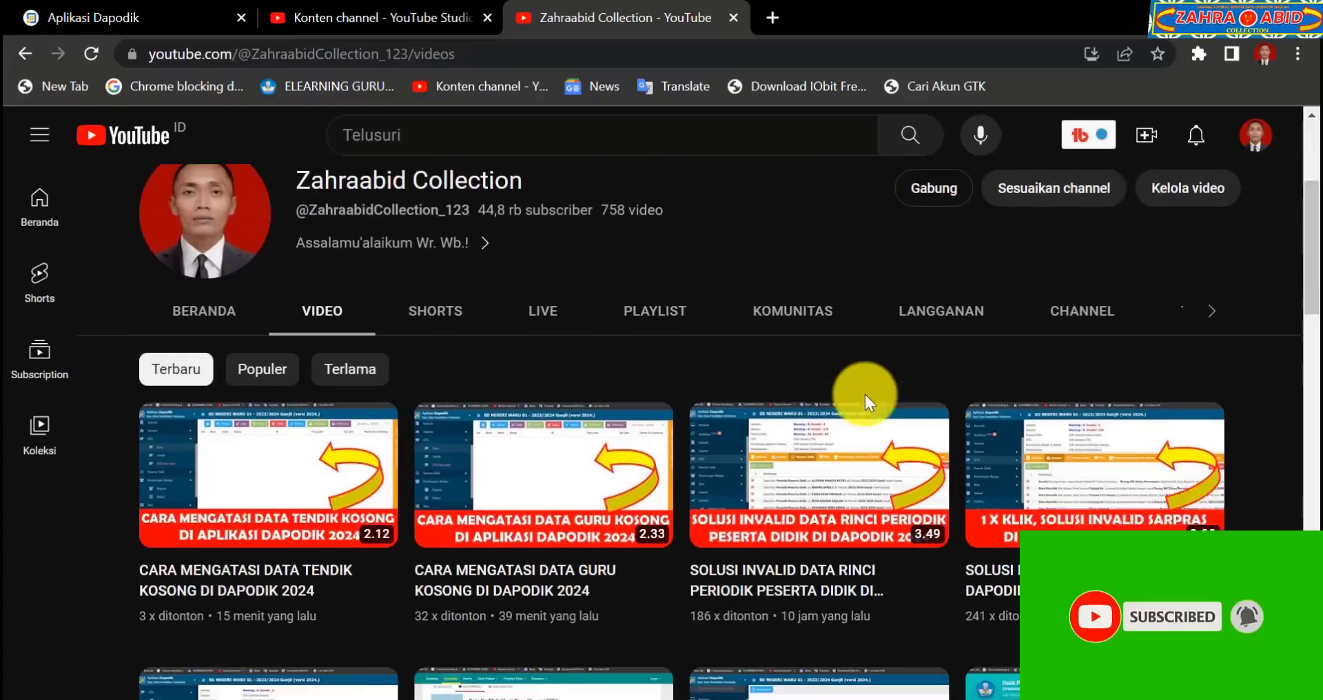
scroll(865, 397, up, 8)
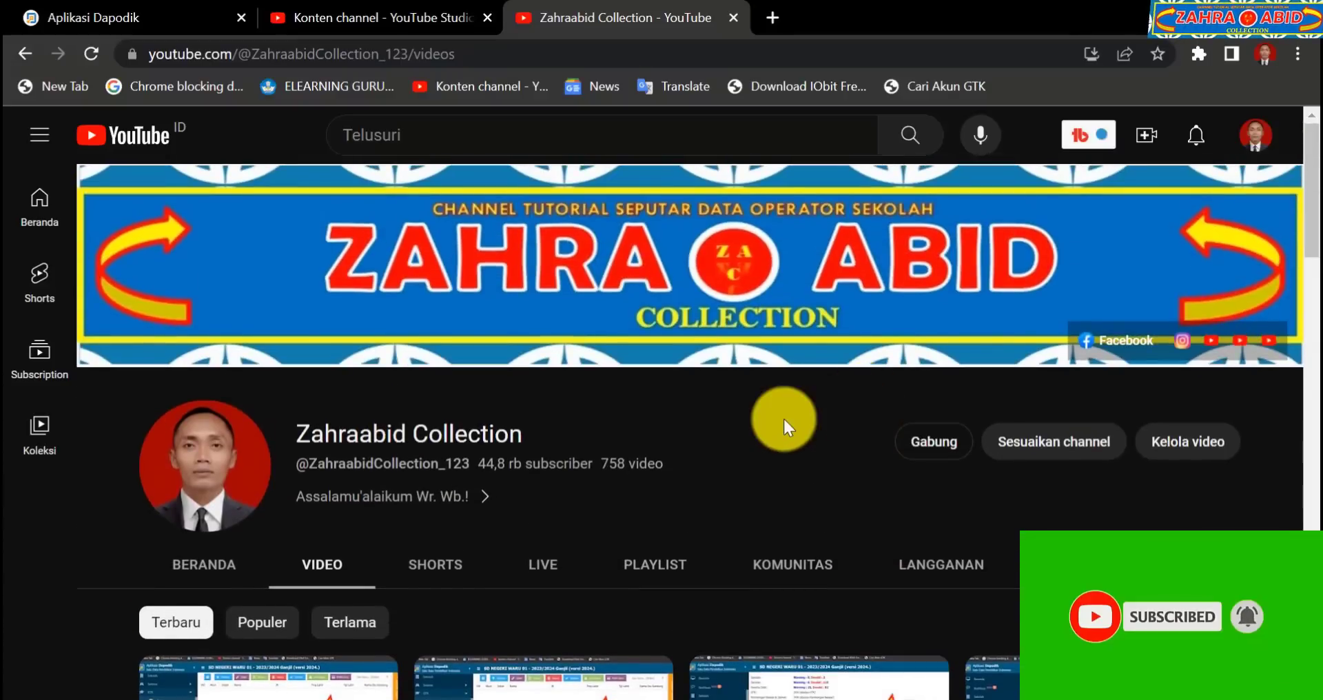